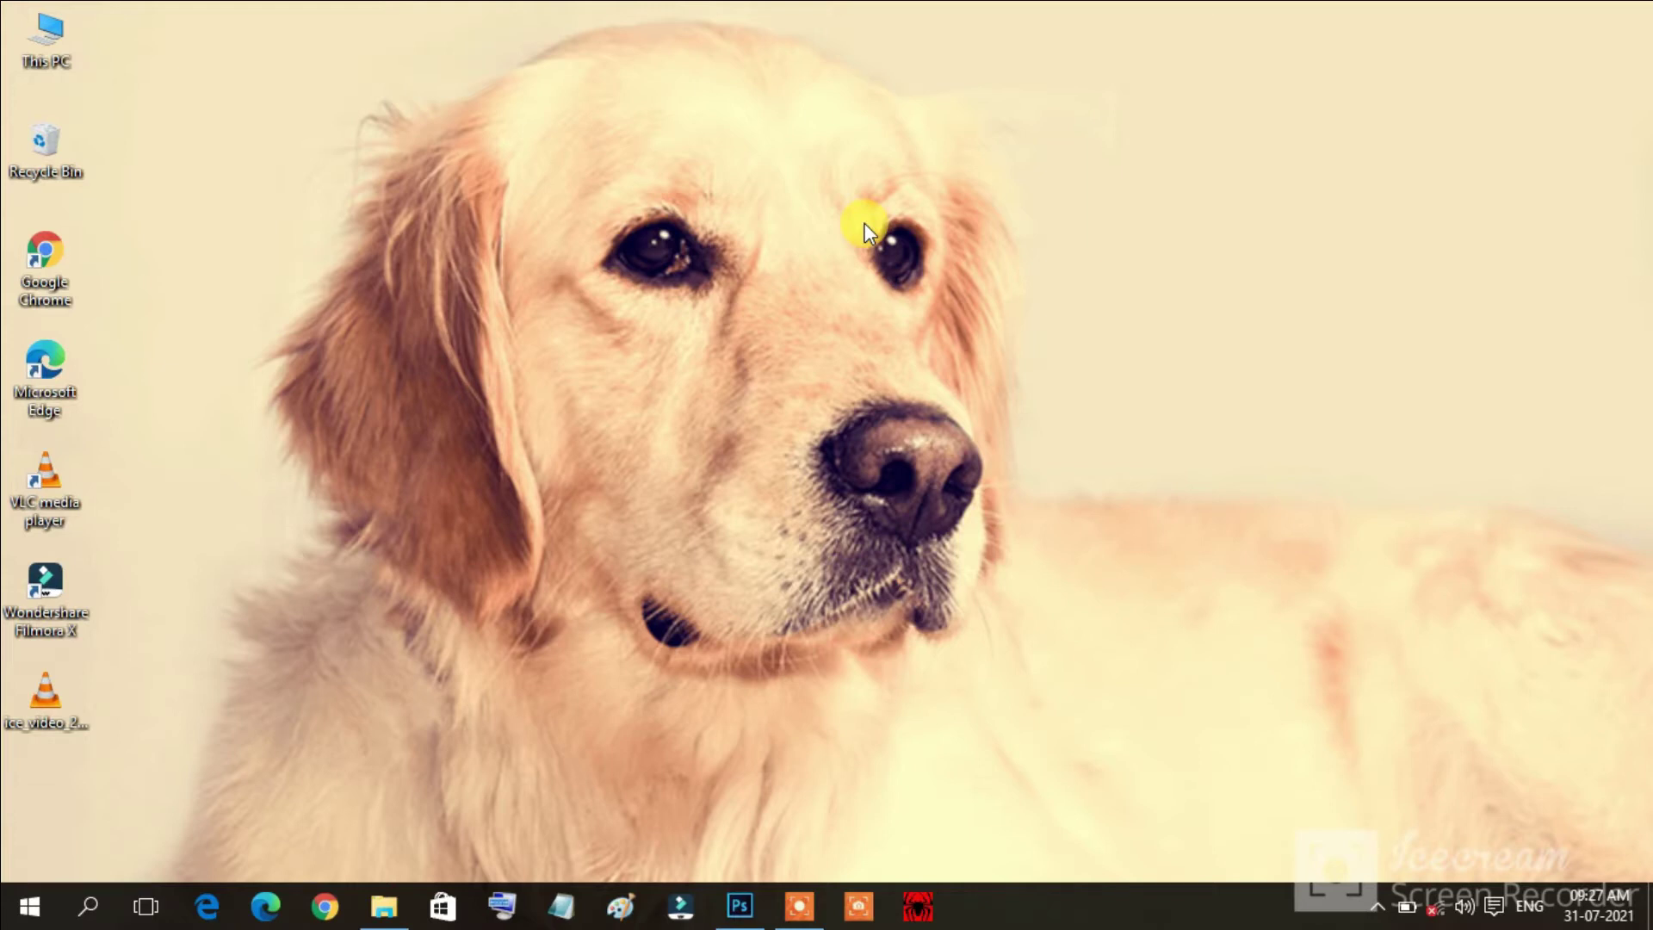
Restore the minimized Photoshop window from the Windows taskbar.
{"action": "left_click", "coordinate": [738, 905]}
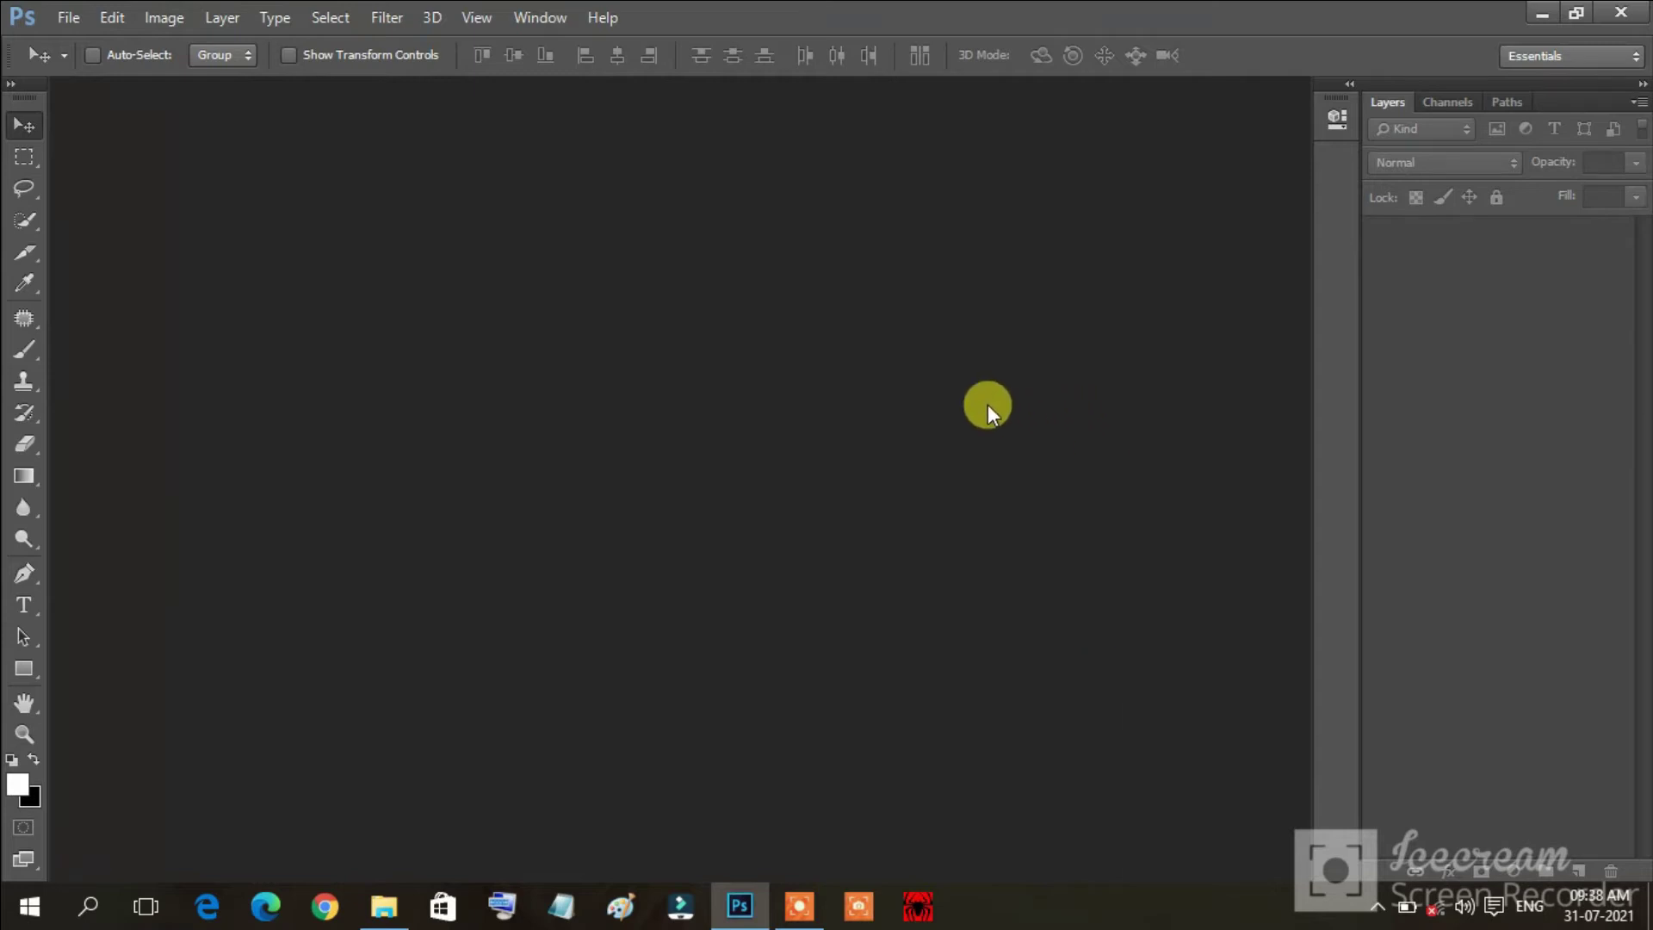
Create a new 15 × 8 inch document at 300 pixels per inch with a white background.
{"action": "key", "text": "ctrl+n"}
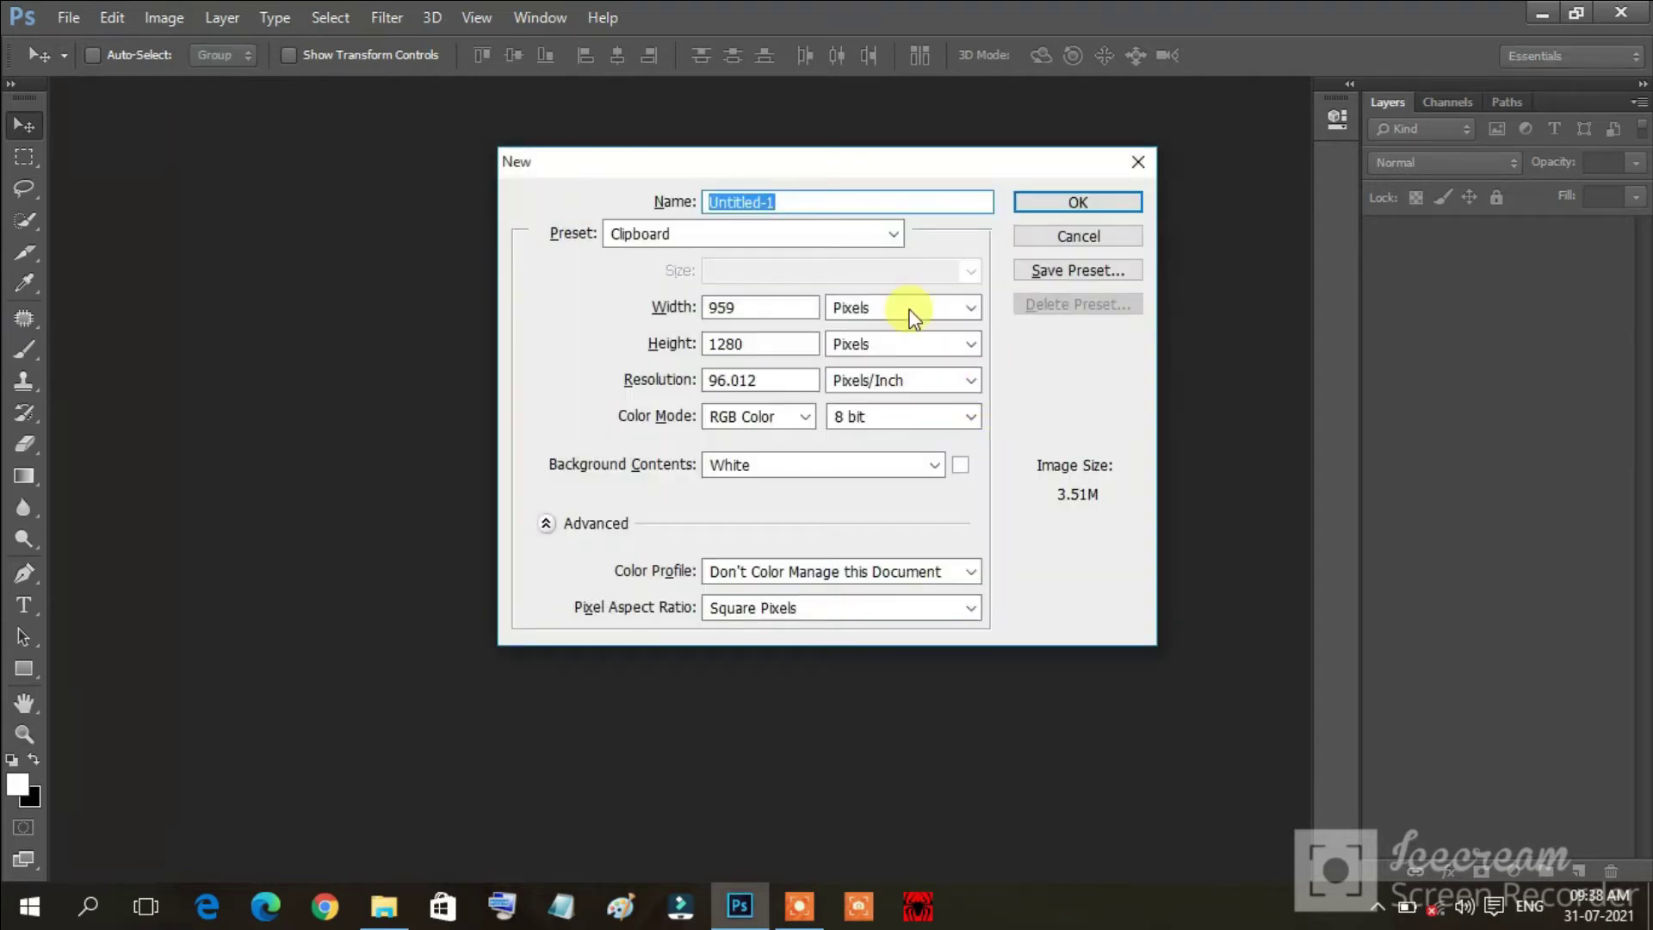
{"action": "left_click", "coordinate": [900, 308]}
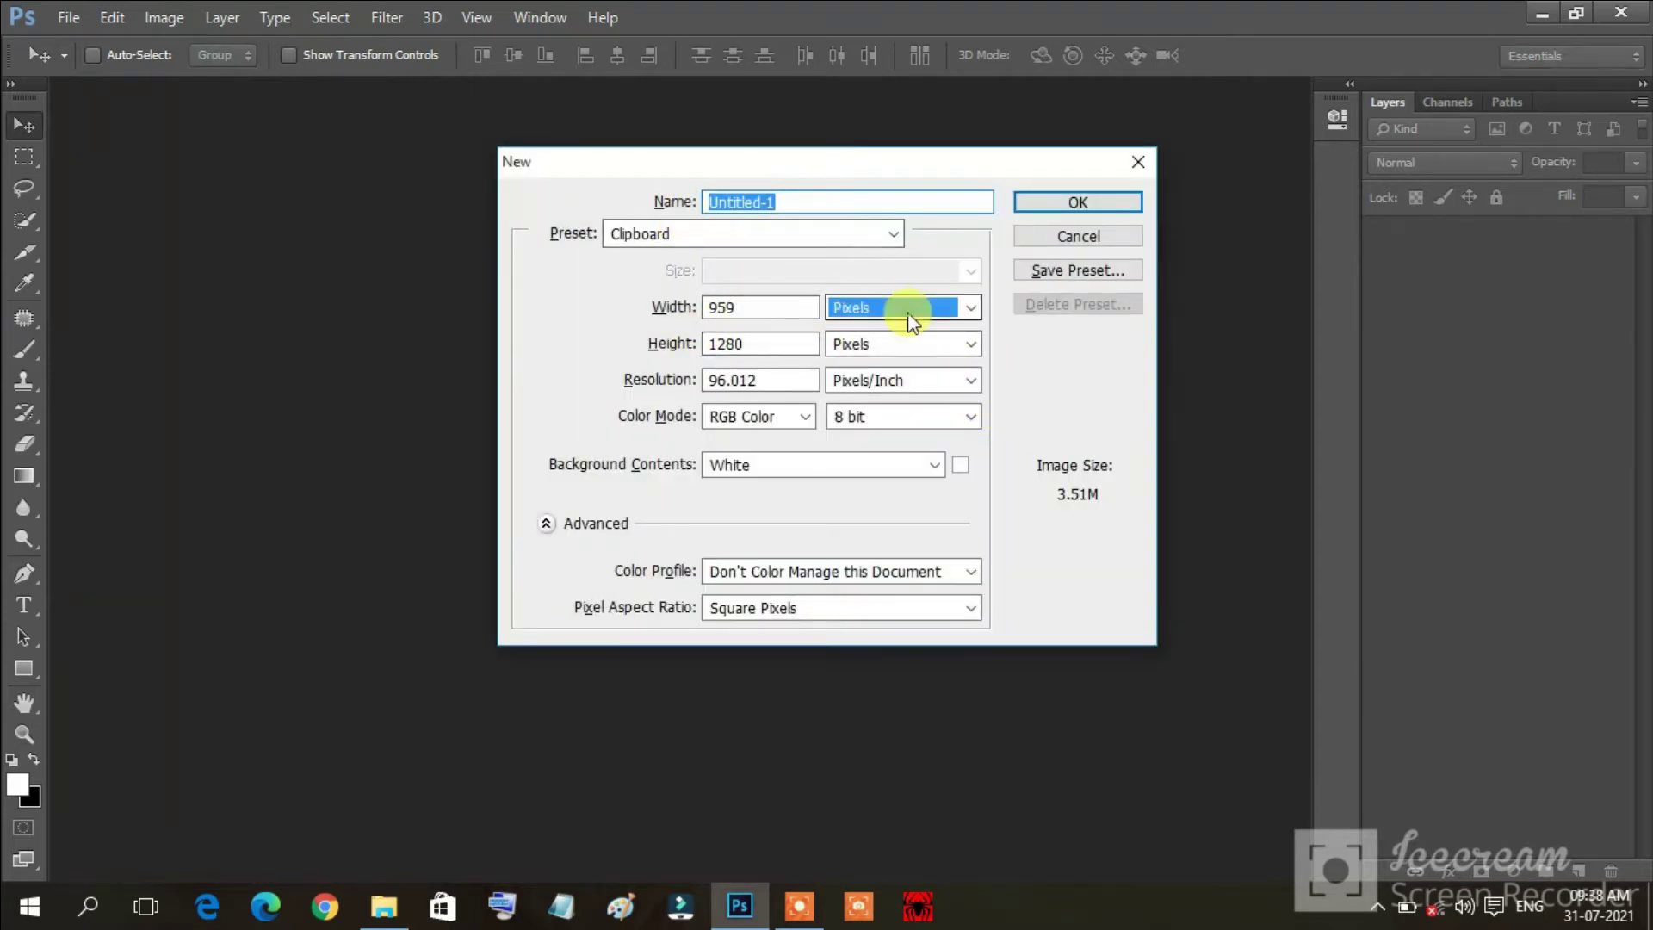
{"action": "left_click", "coordinate": [886, 350]}
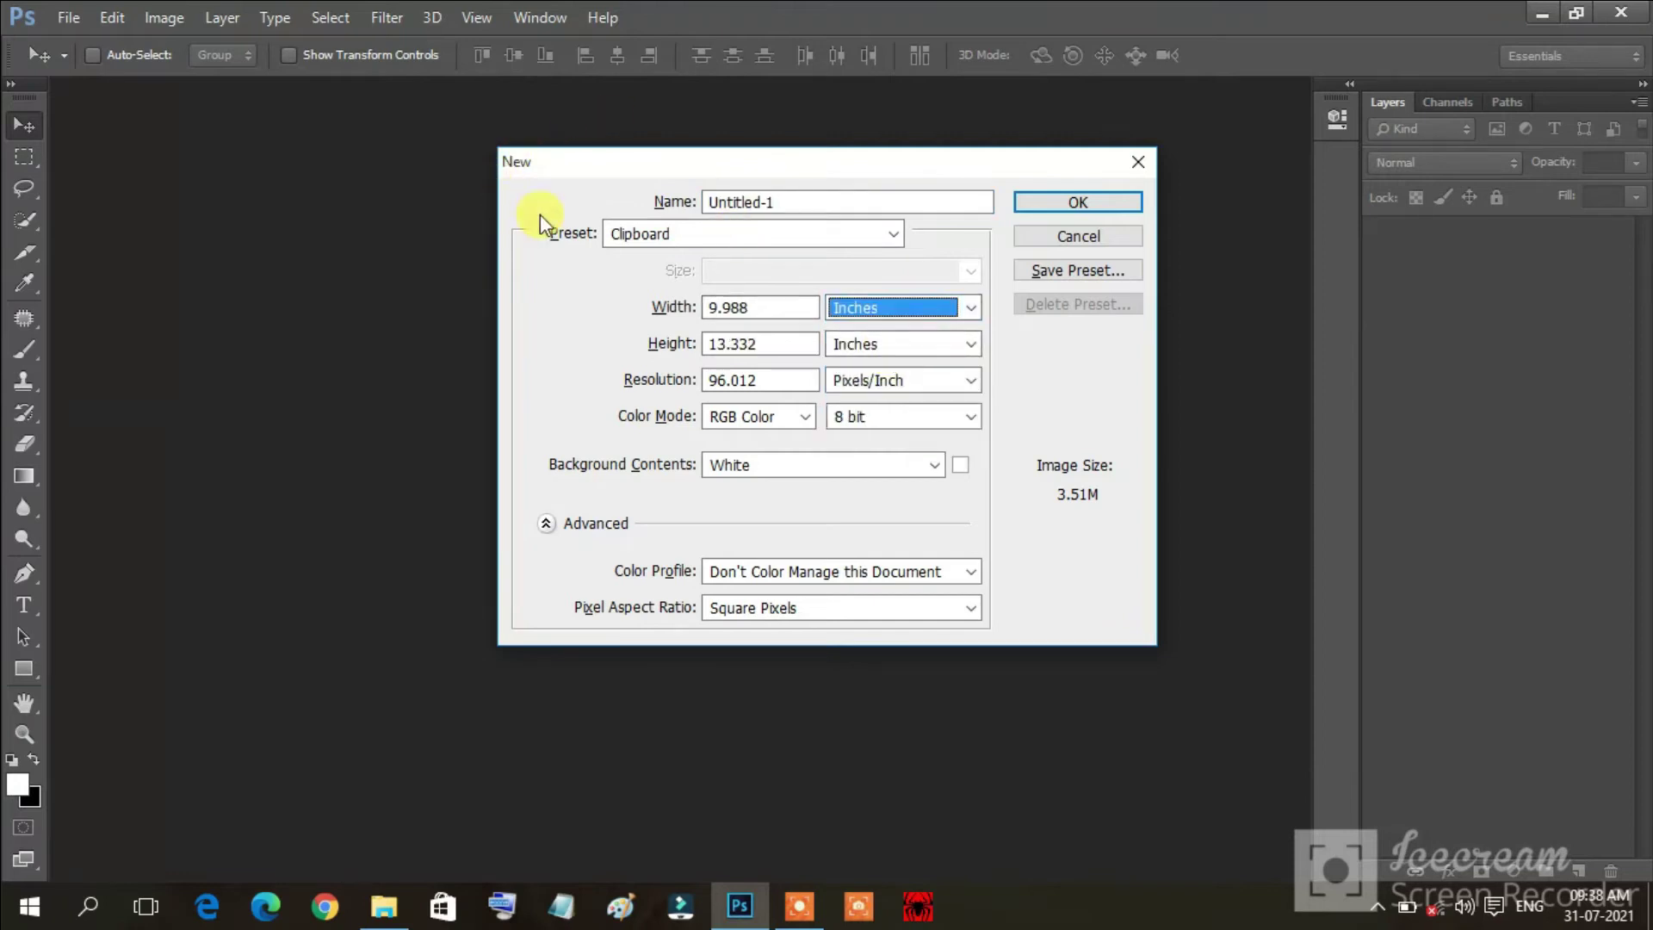
{"action": "left_click", "coordinate": [748, 307]}
{"action": "key", "text": "BackSpace"}
{"action": "key", "text": "BackSpace"}
{"action": "key", "text": "BackSpace"}
{"action": "type", "text": "15"}
{"action": "key", "text": "Tab"}
{"action": "left_click", "coordinate": [778, 348]}
{"action": "key", "text": "BackSpace"}
{"action": "key", "text": "BackSpace"}
{"action": "type", "text": "8"}
{"action": "left_click", "coordinate": [767, 385]}
{"action": "key", "text": "BackSpace"}
{"action": "key", "text": "BackSpace"}
{"action": "key", "text": "BackSpace"}
{"action": "type", "text": "300"}
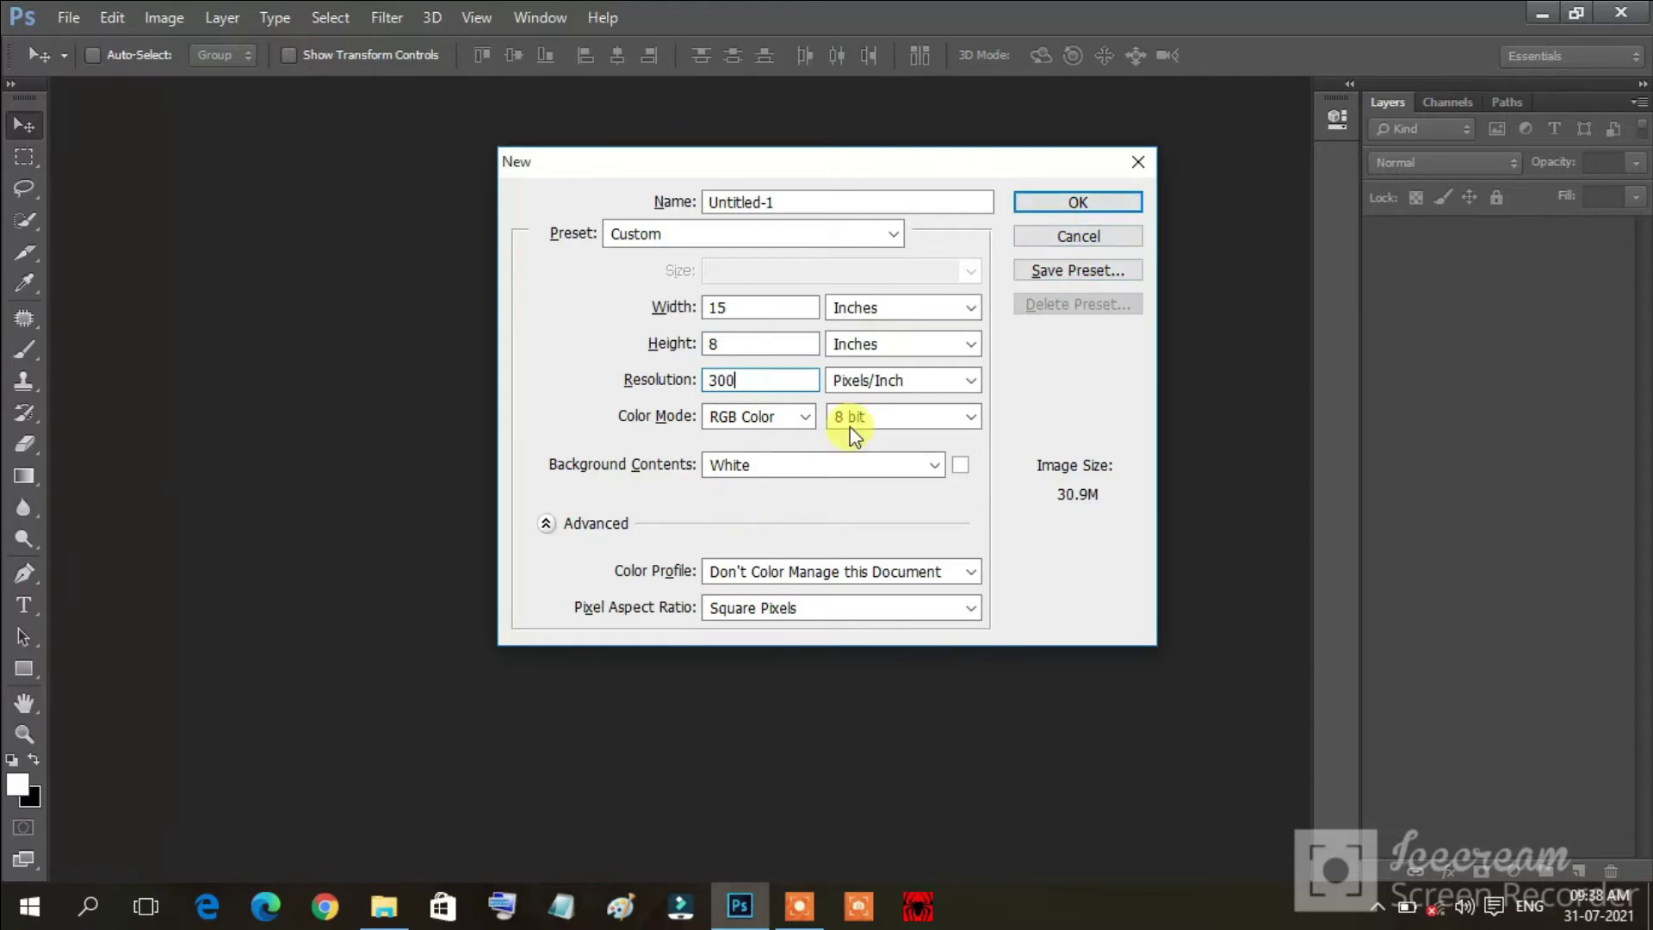
{"action": "left_click", "coordinate": [1072, 203]}
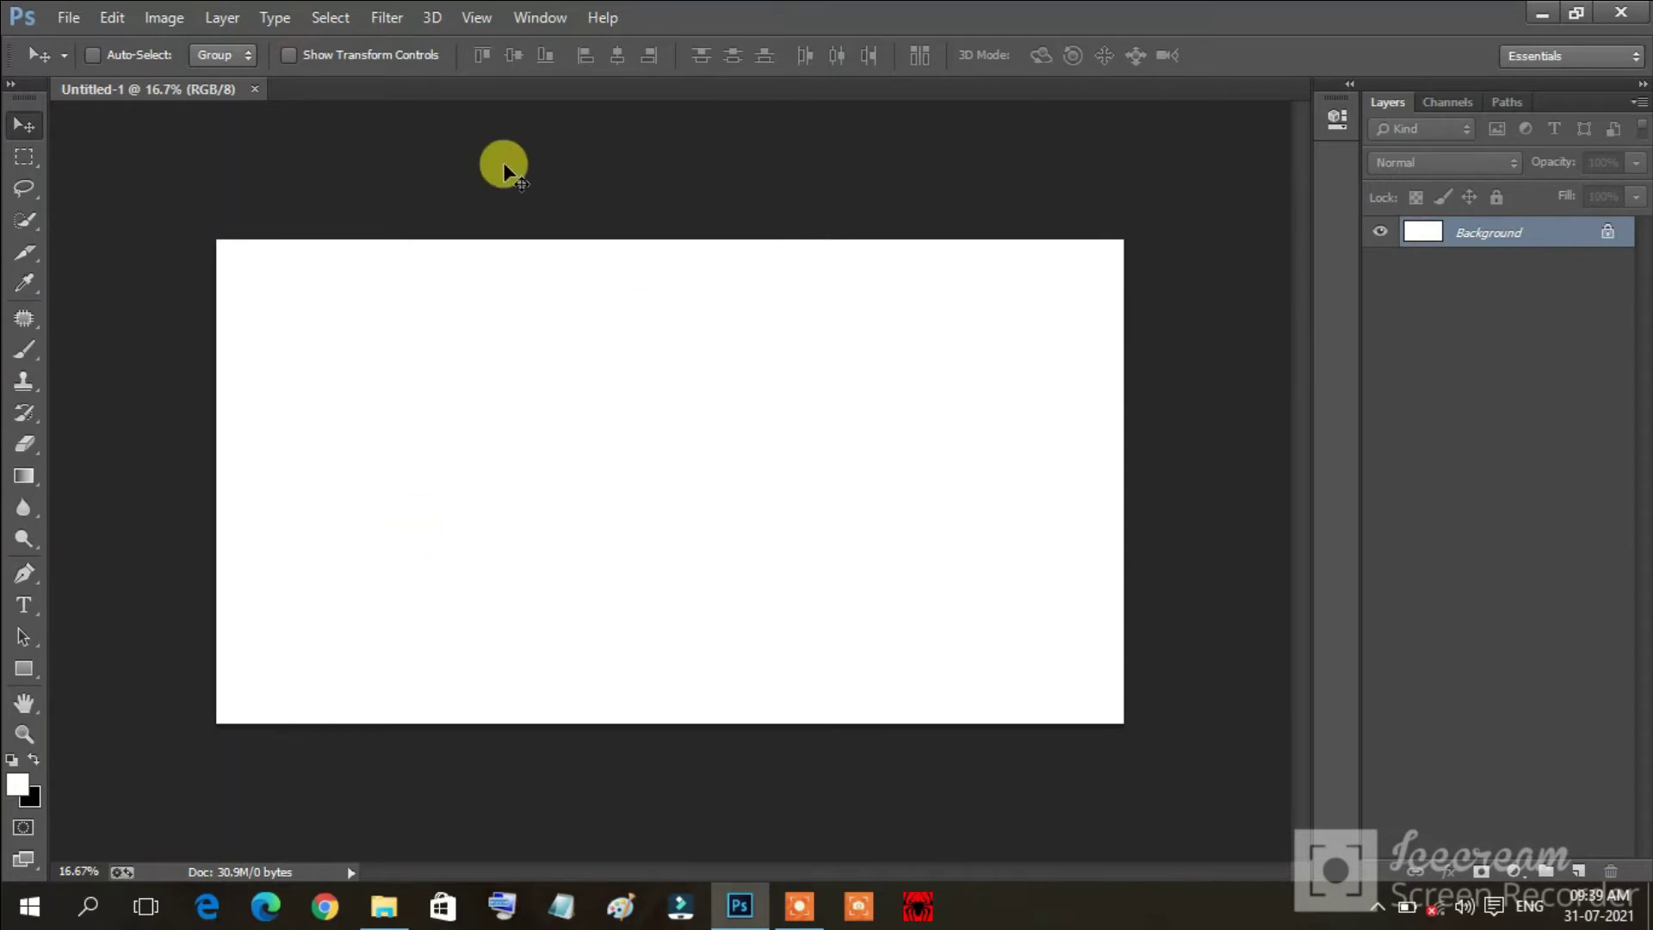
Open IMG-20210711-WA0015.jpg from the images > all folder.
{"action": "left_click", "coordinate": [71, 17]}
{"action": "mouse_move", "coordinate": [69, 17]}
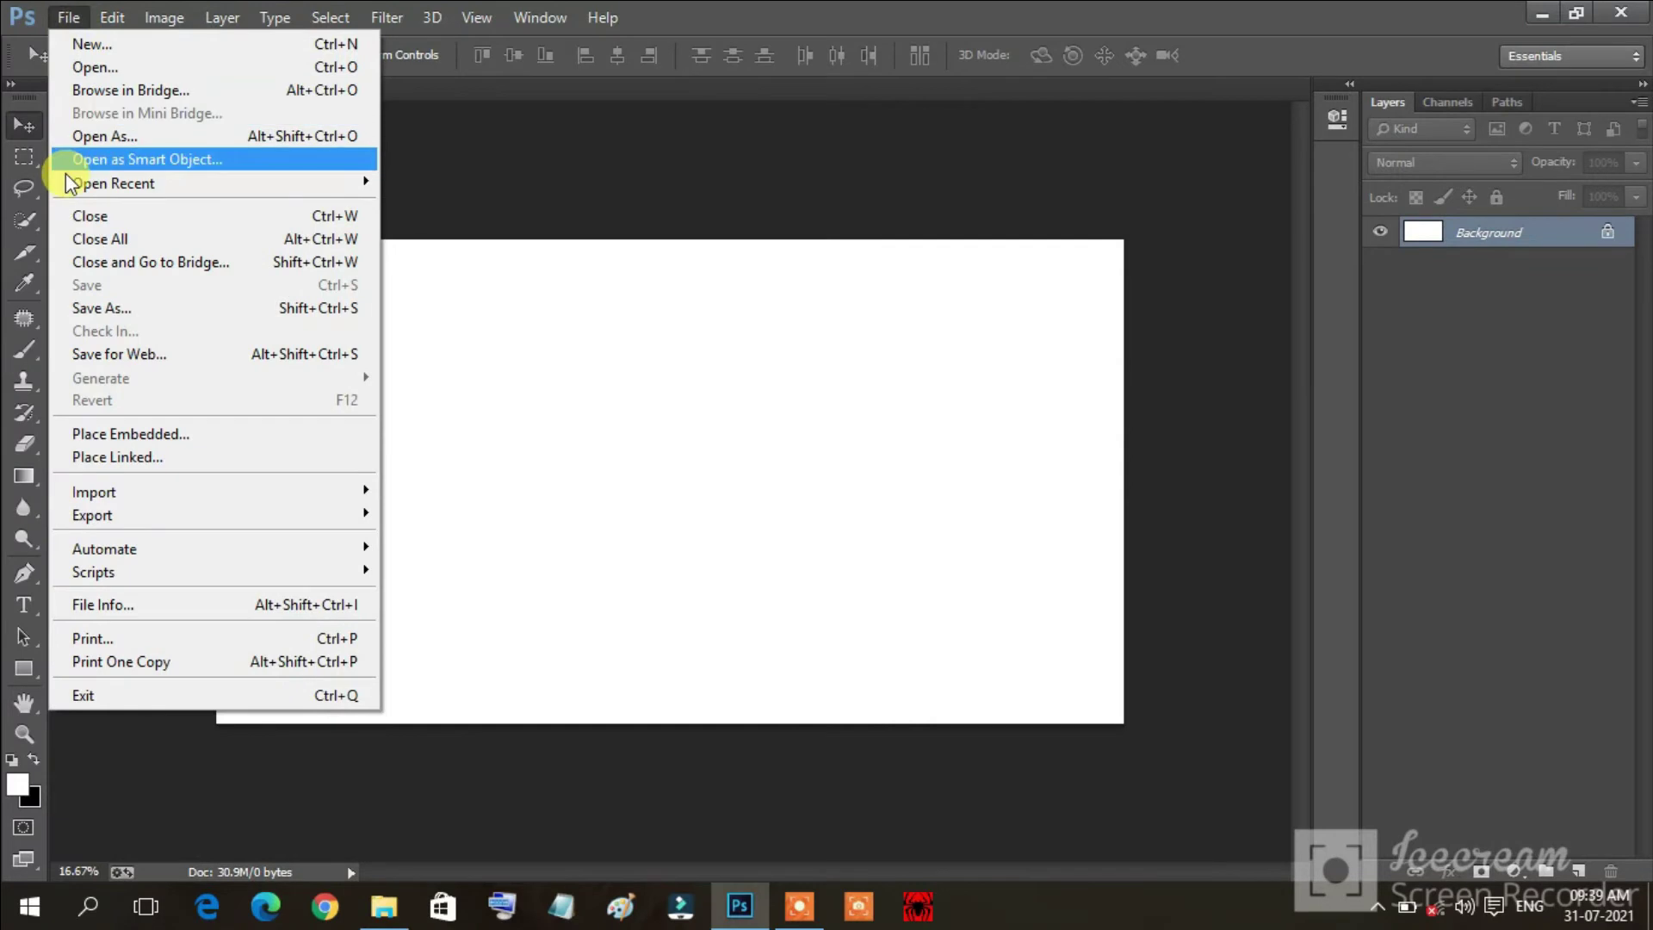
{"action": "left_click", "coordinate": [508, 127]}
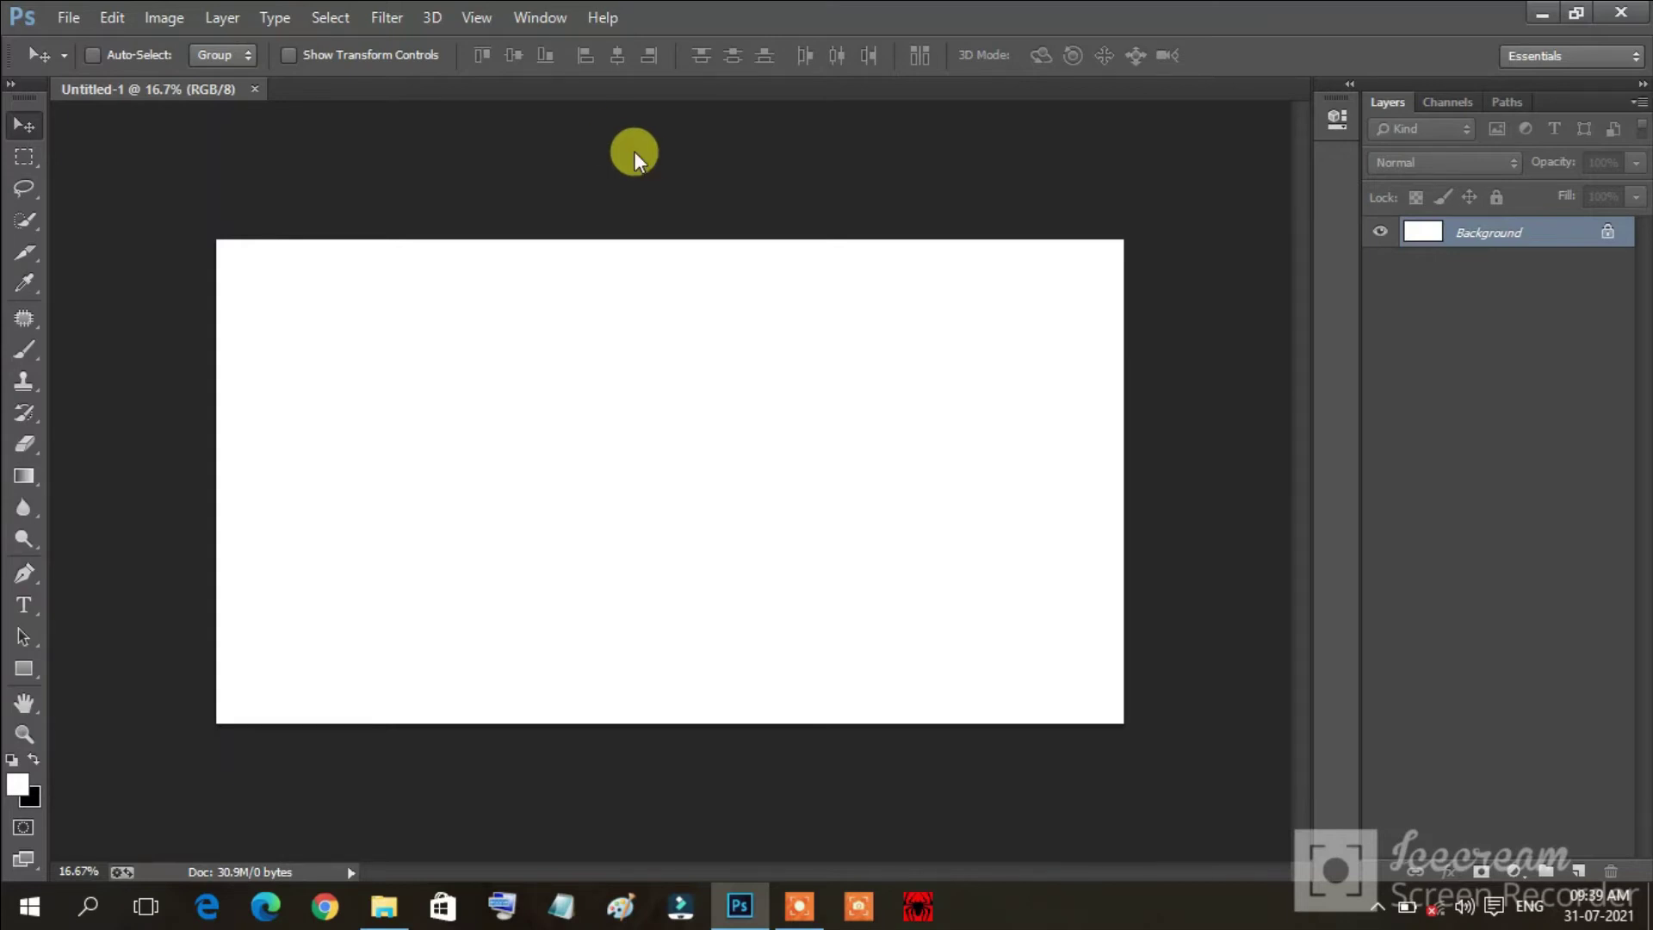
{"action": "key", "text": "ctrl+o"}
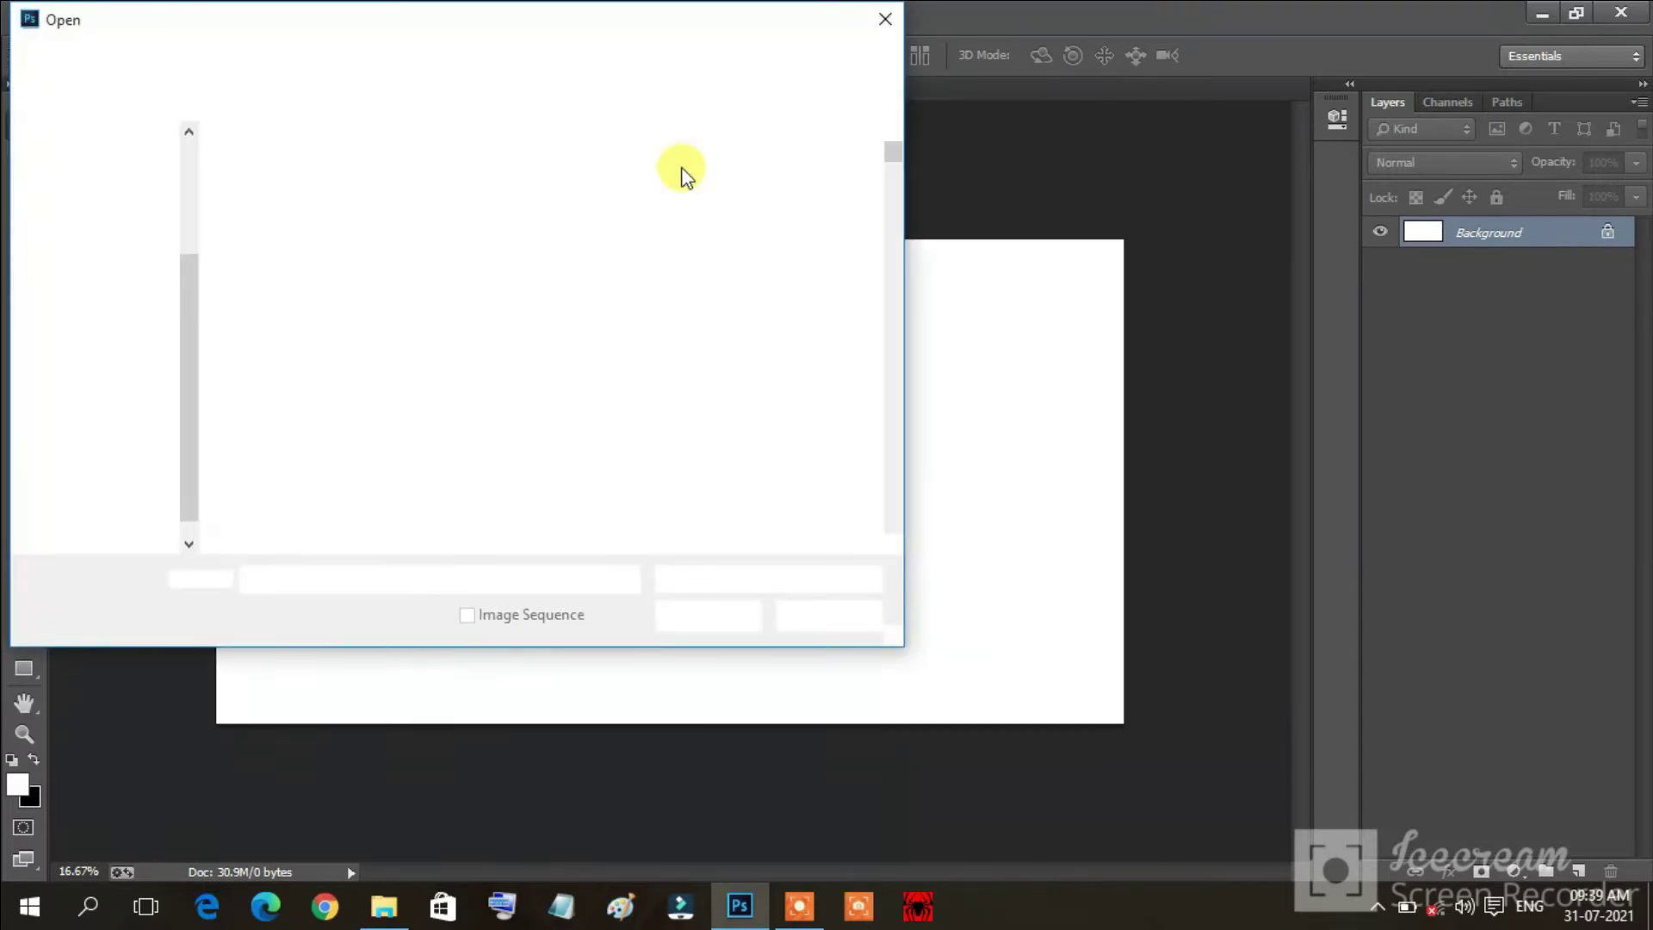
{"action": "mouse_move", "coordinate": [901, 153]}
{"action": "left_mouse_down"}
{"action": "mouse_move", "coordinate": [899, 415]}
{"action": "mouse_move", "coordinate": [897, 398]}
{"action": "left_mouse_up"}
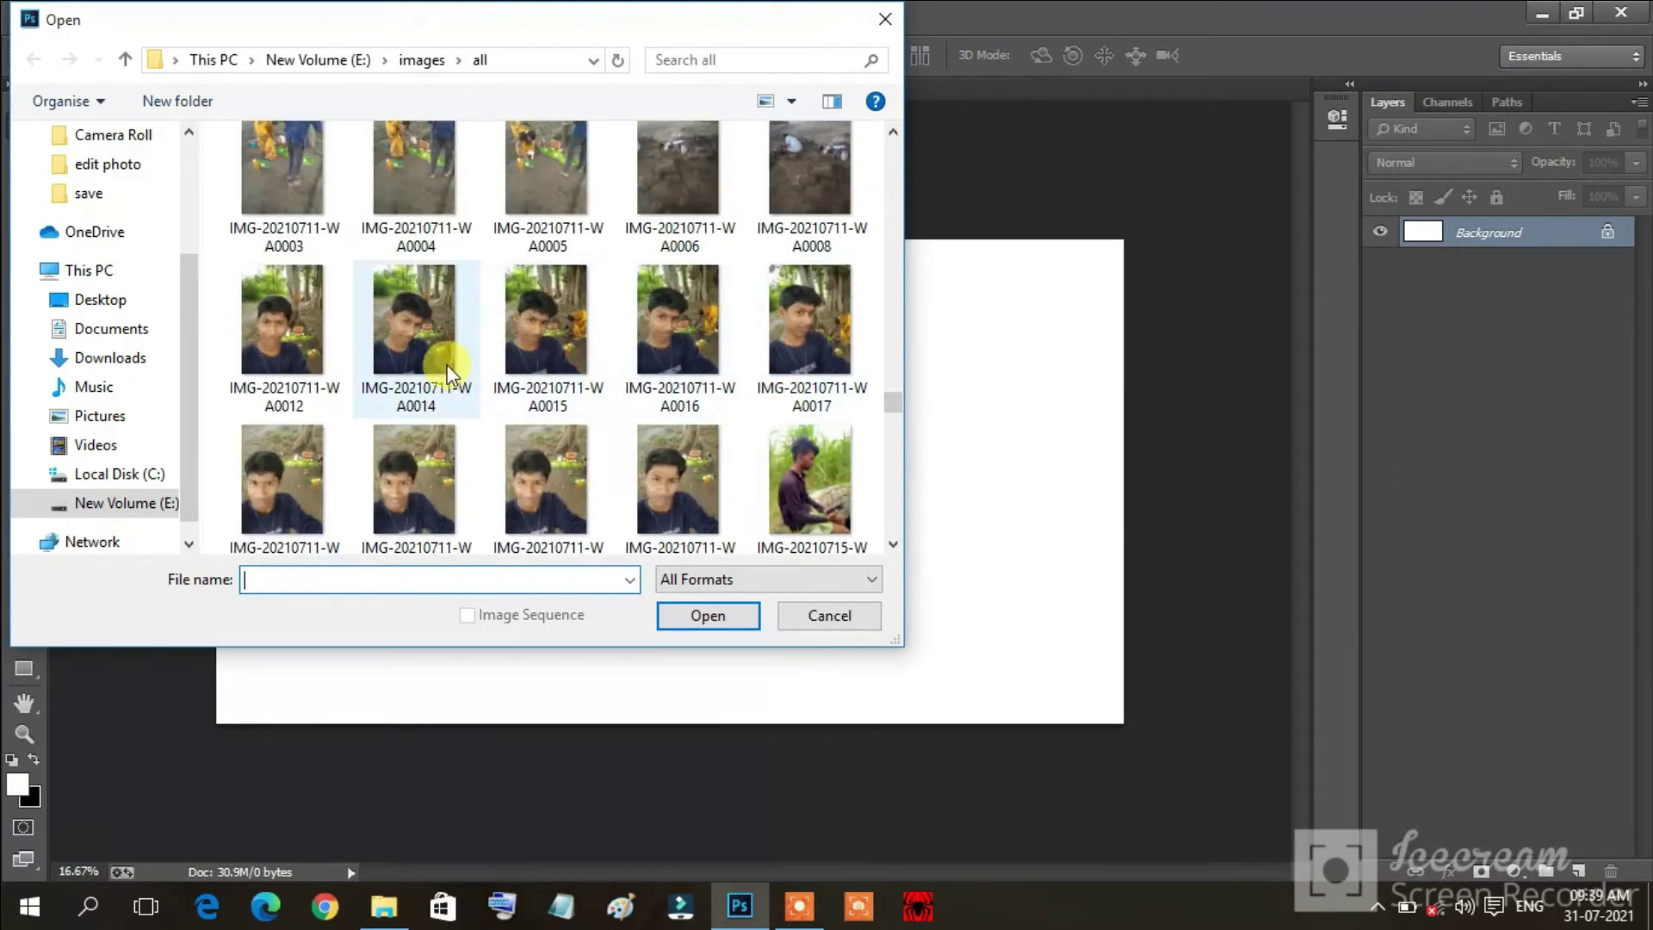
{"action": "left_click", "coordinate": [517, 366]}
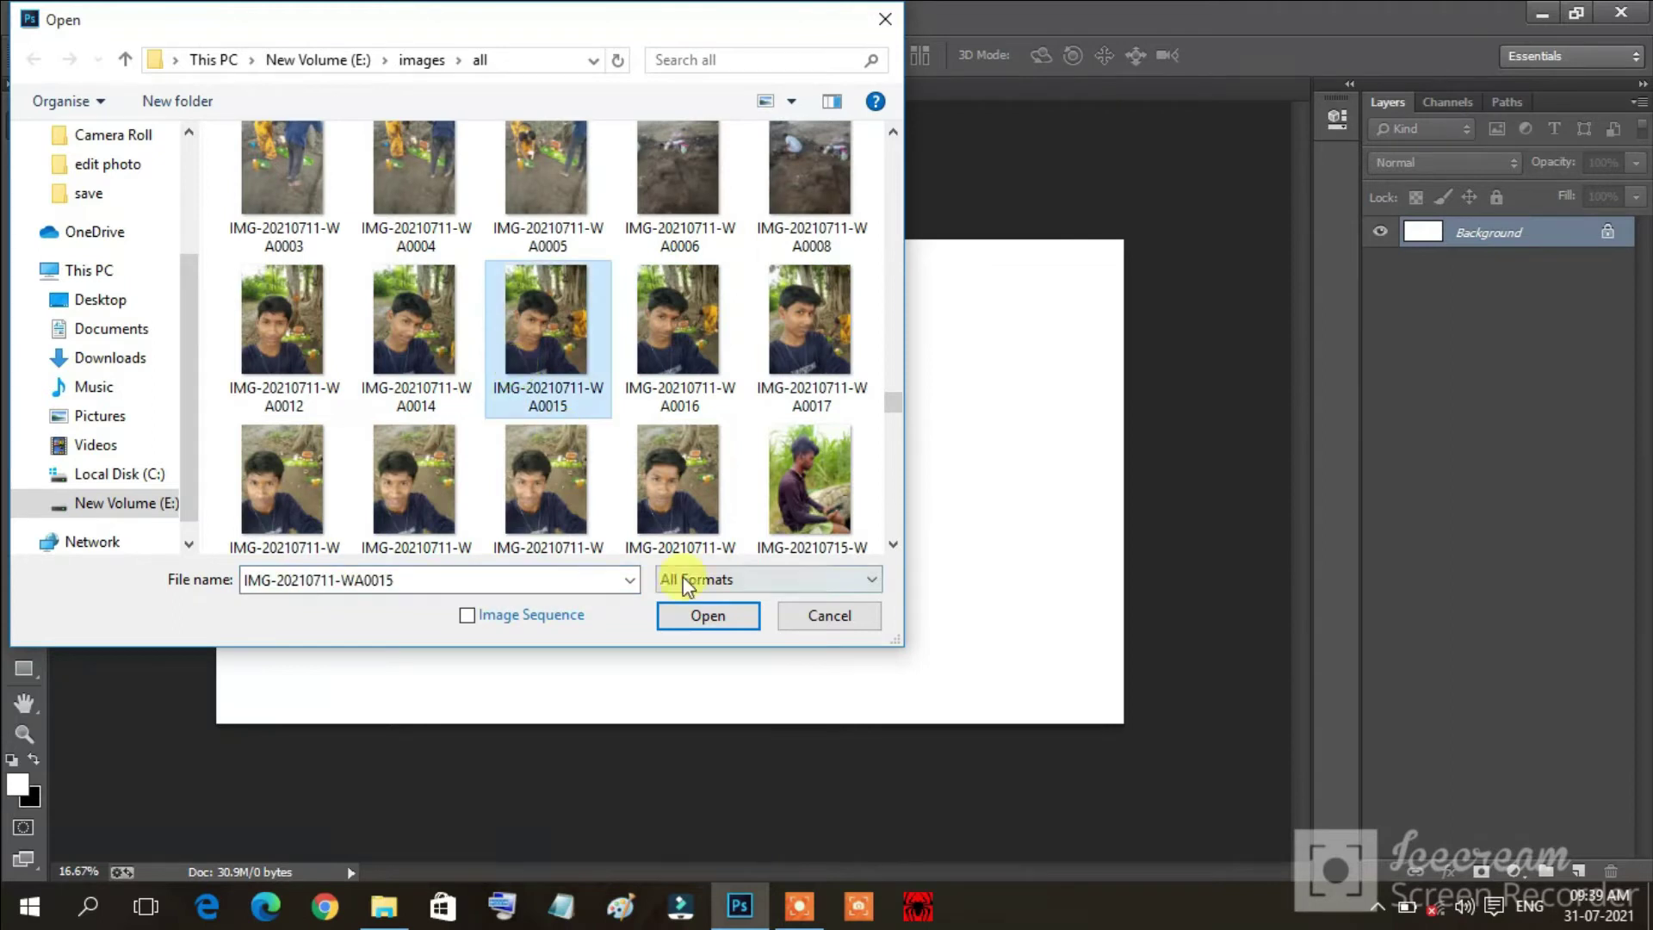
{"action": "left_click", "coordinate": [700, 617]}
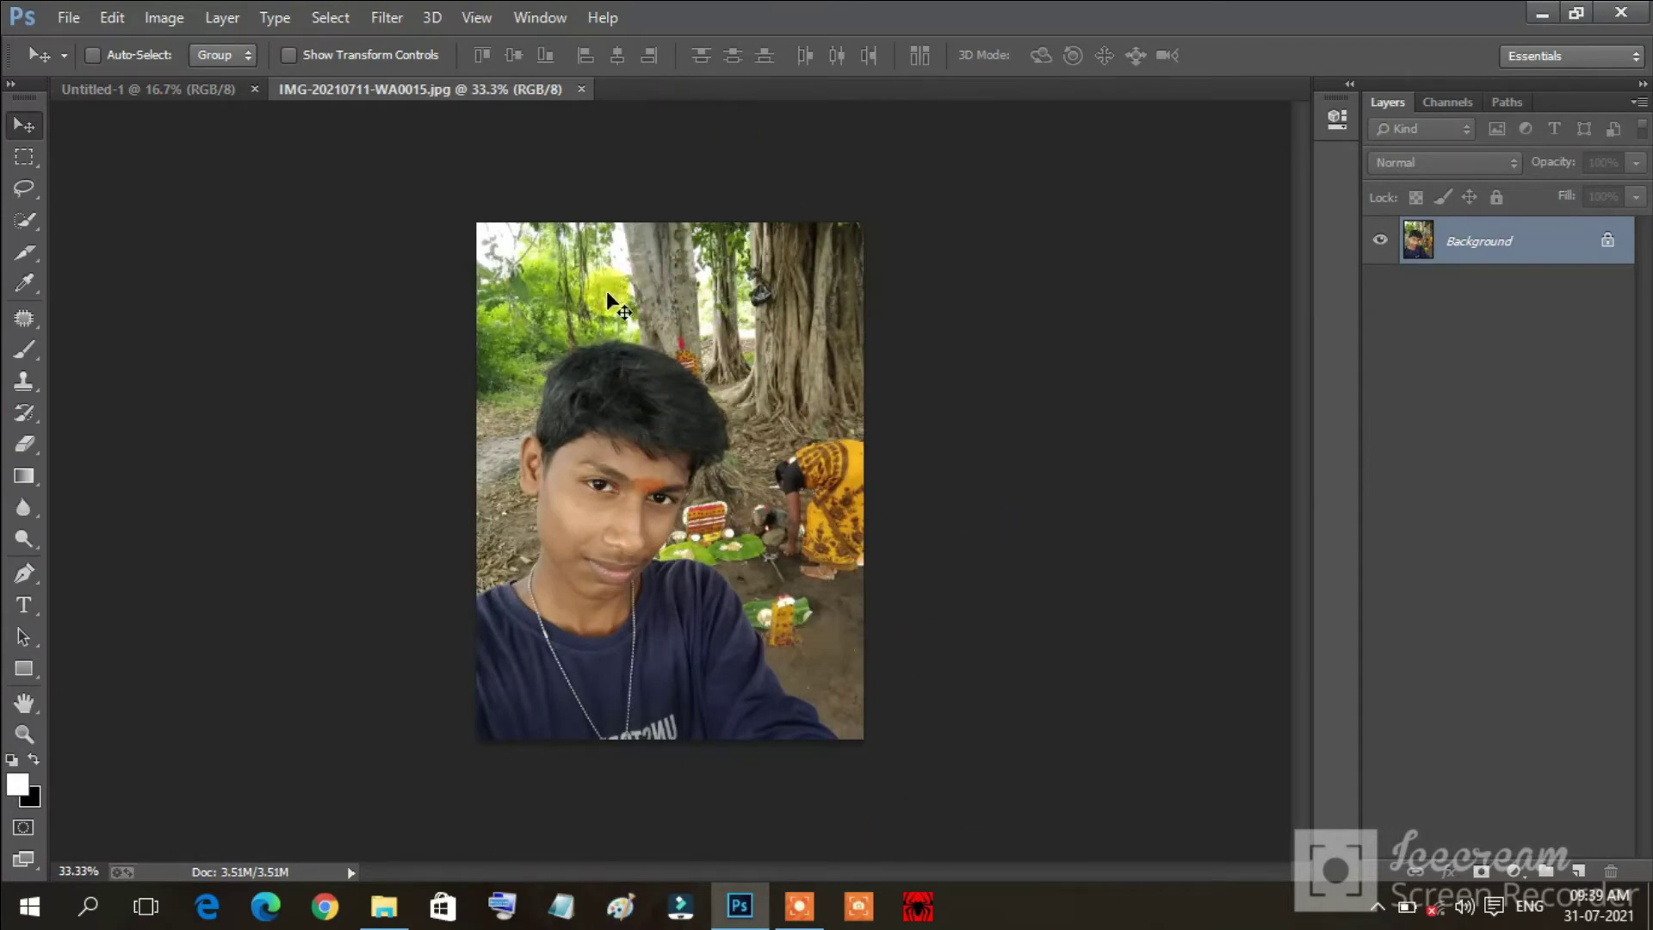
Copy the whole photo onto Untitled-1 as Layer 1 and close the original photo document.
{"action": "left_click", "coordinate": [181, 87]}
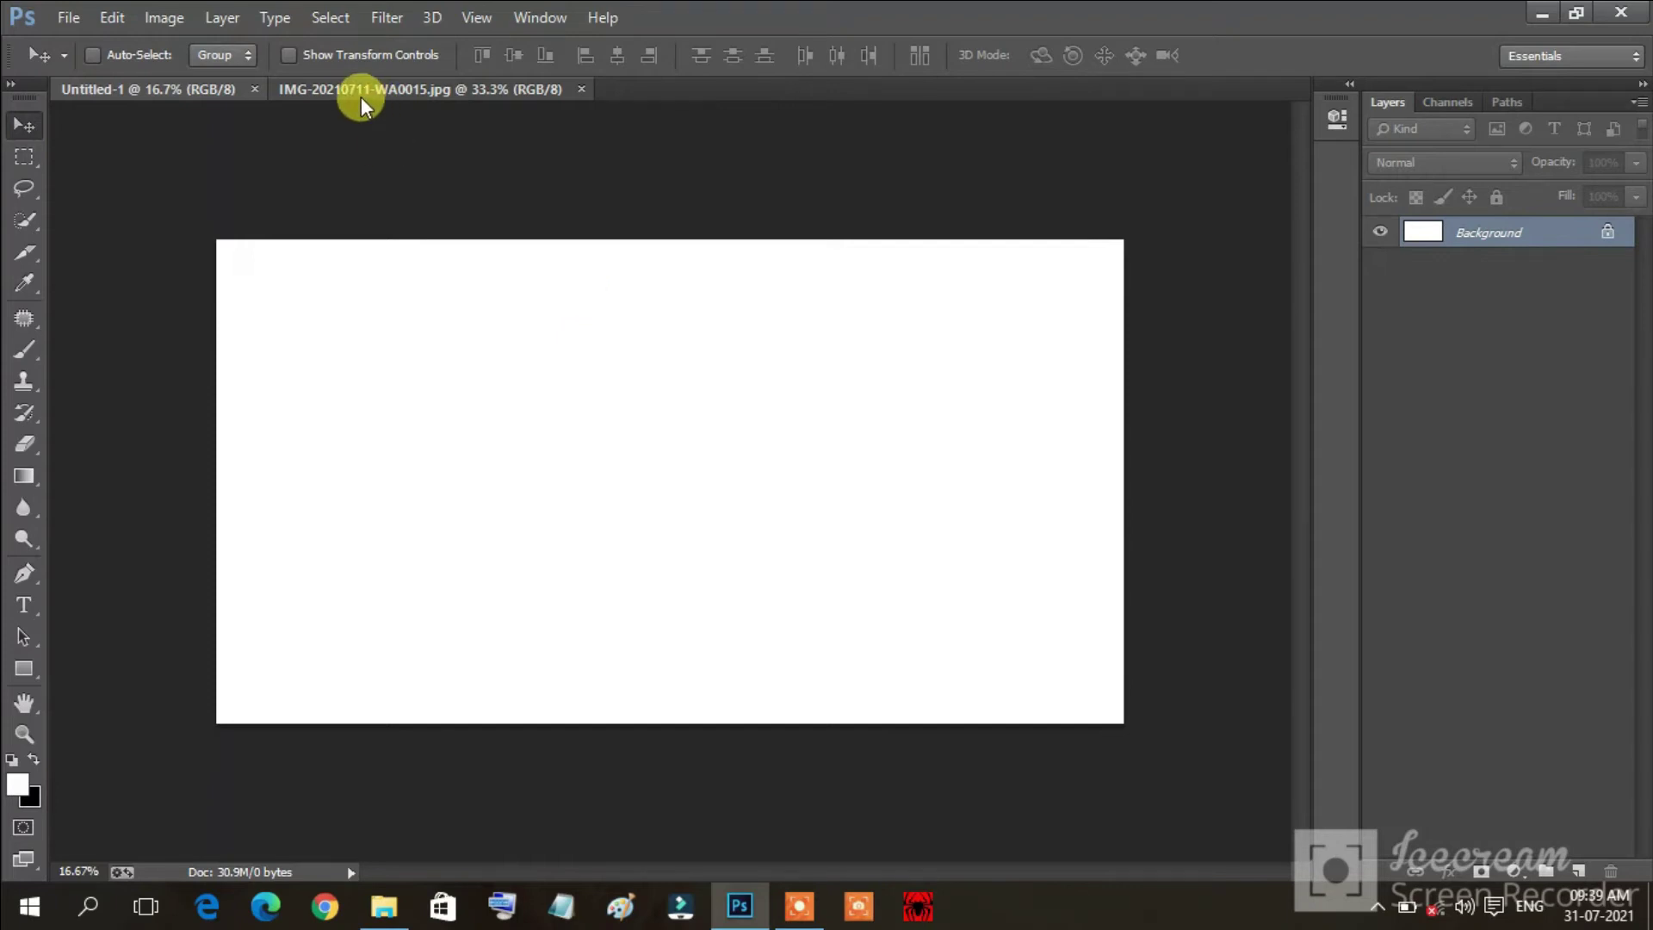
{"action": "left_click", "coordinate": [358, 86]}
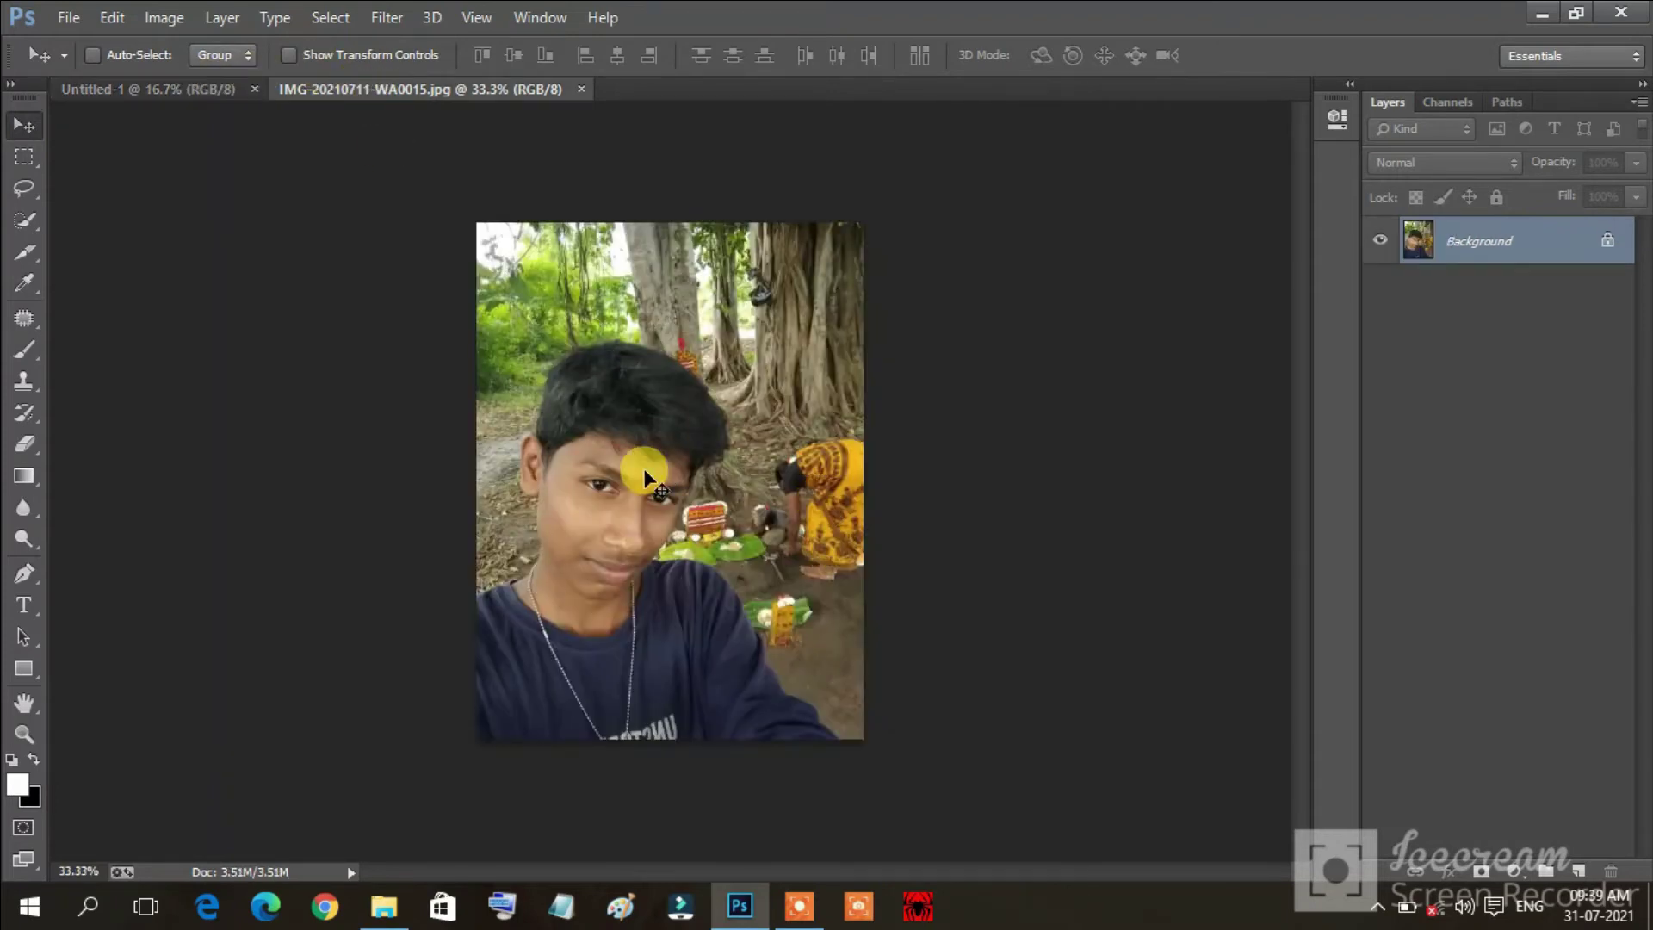
{"action": "key", "text": "ctrl+a"}
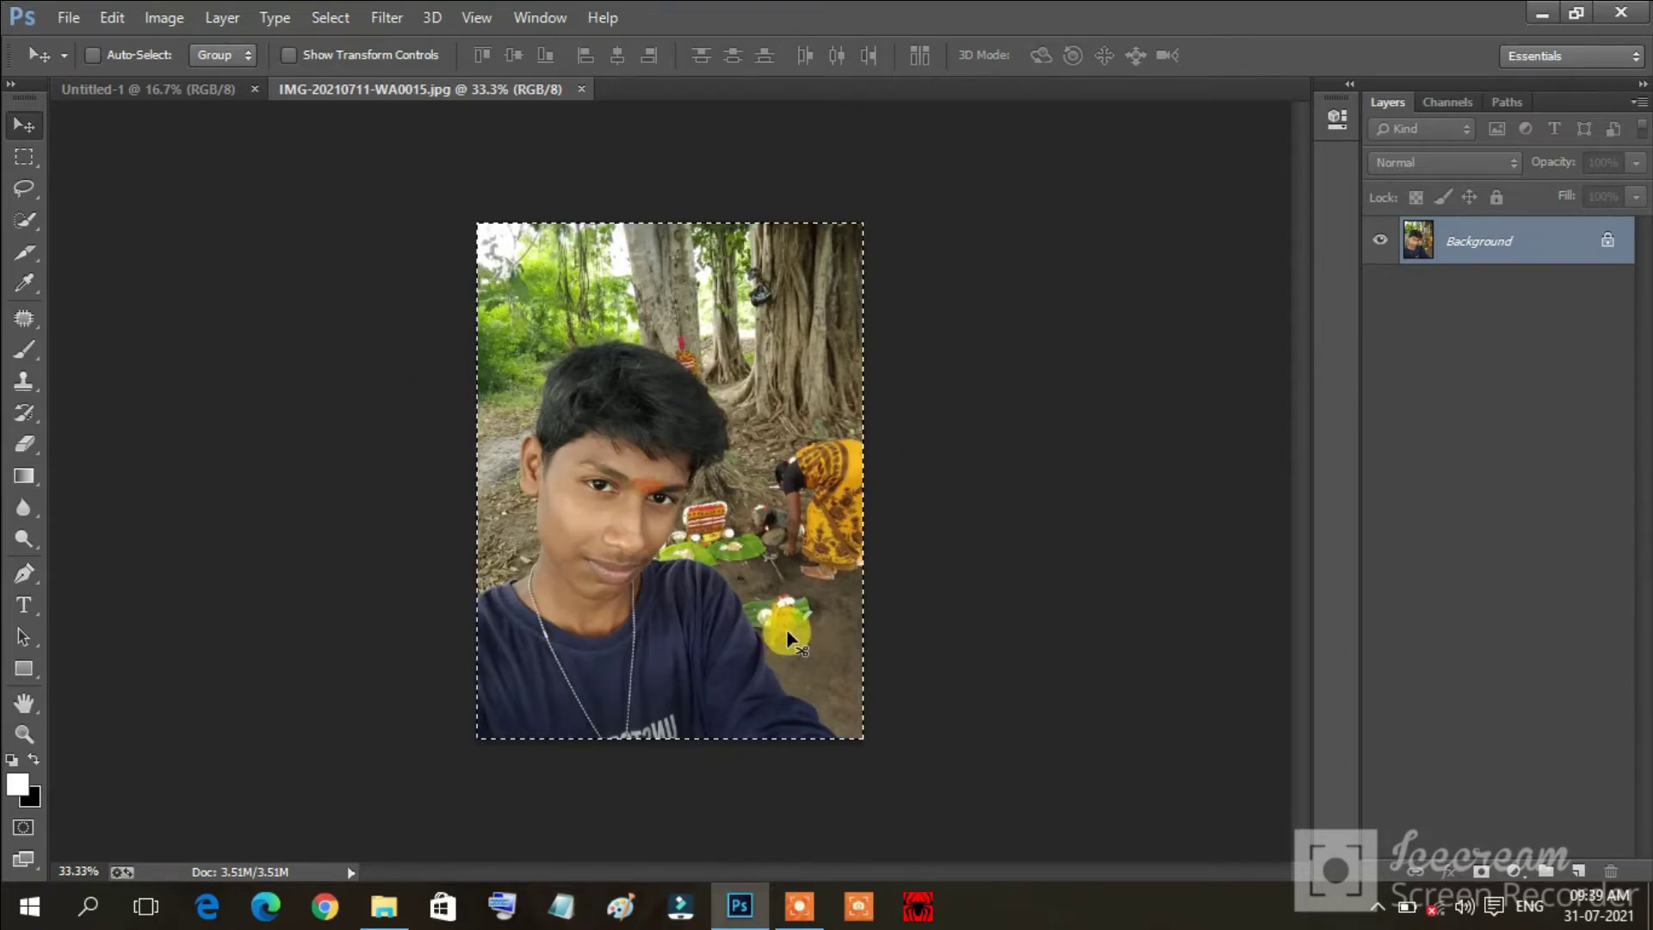
{"action": "left_click_drag", "start_coordinate": [780, 648], "coordinate": [781, 650]}
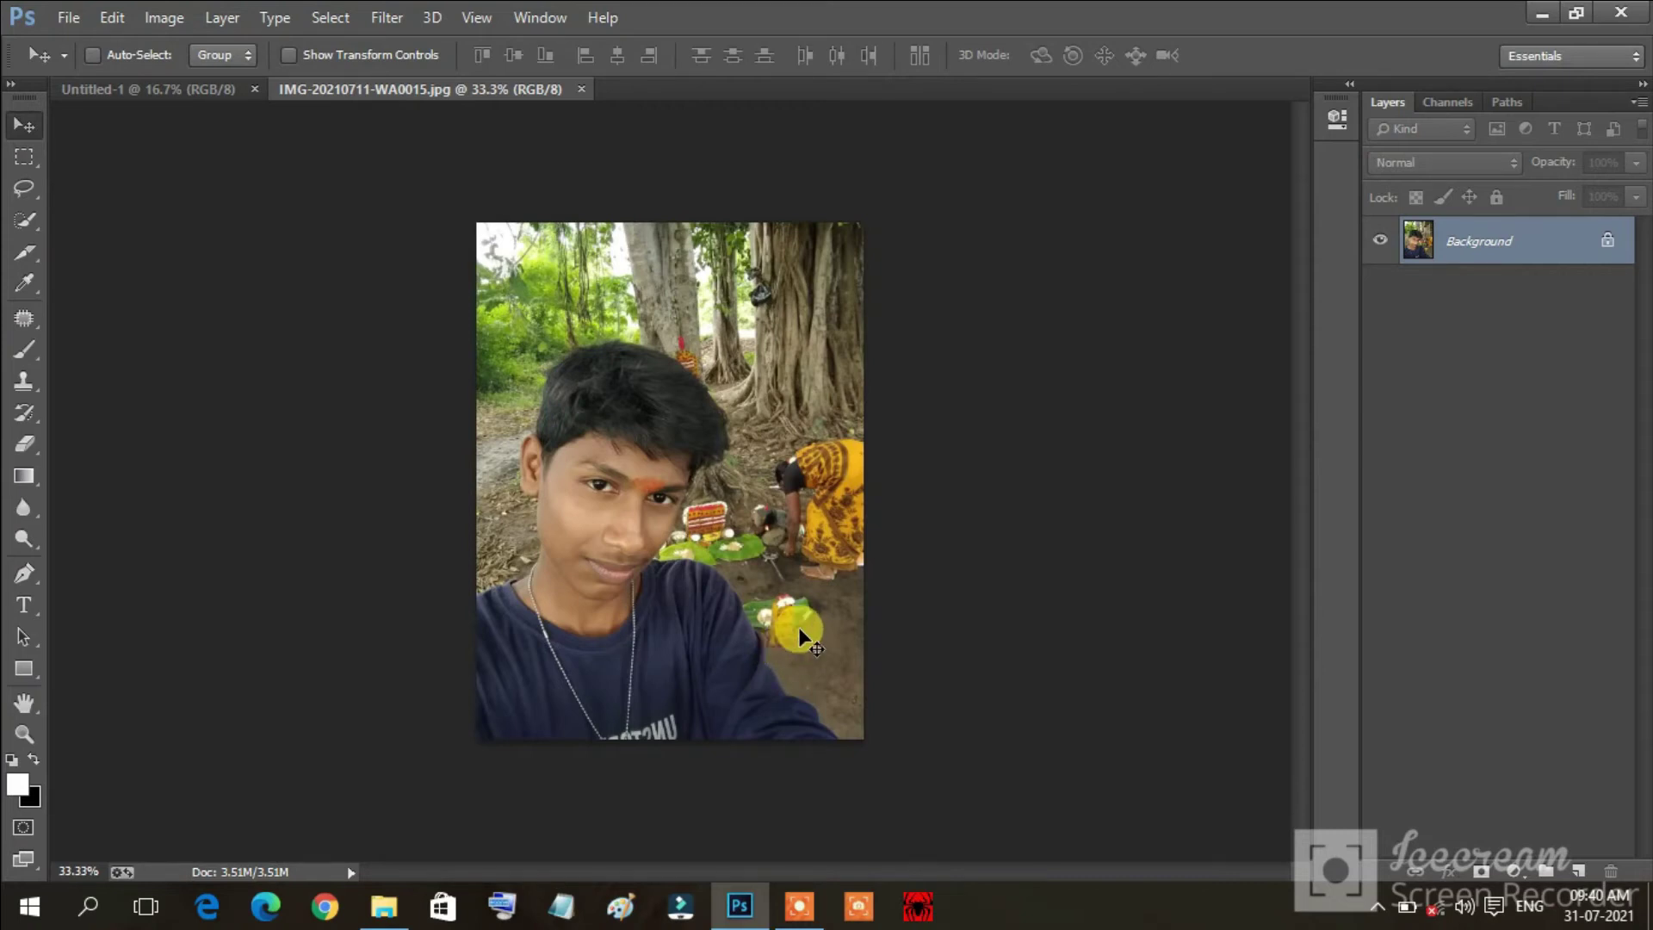
{"action": "key", "text": "ctrl+a"}
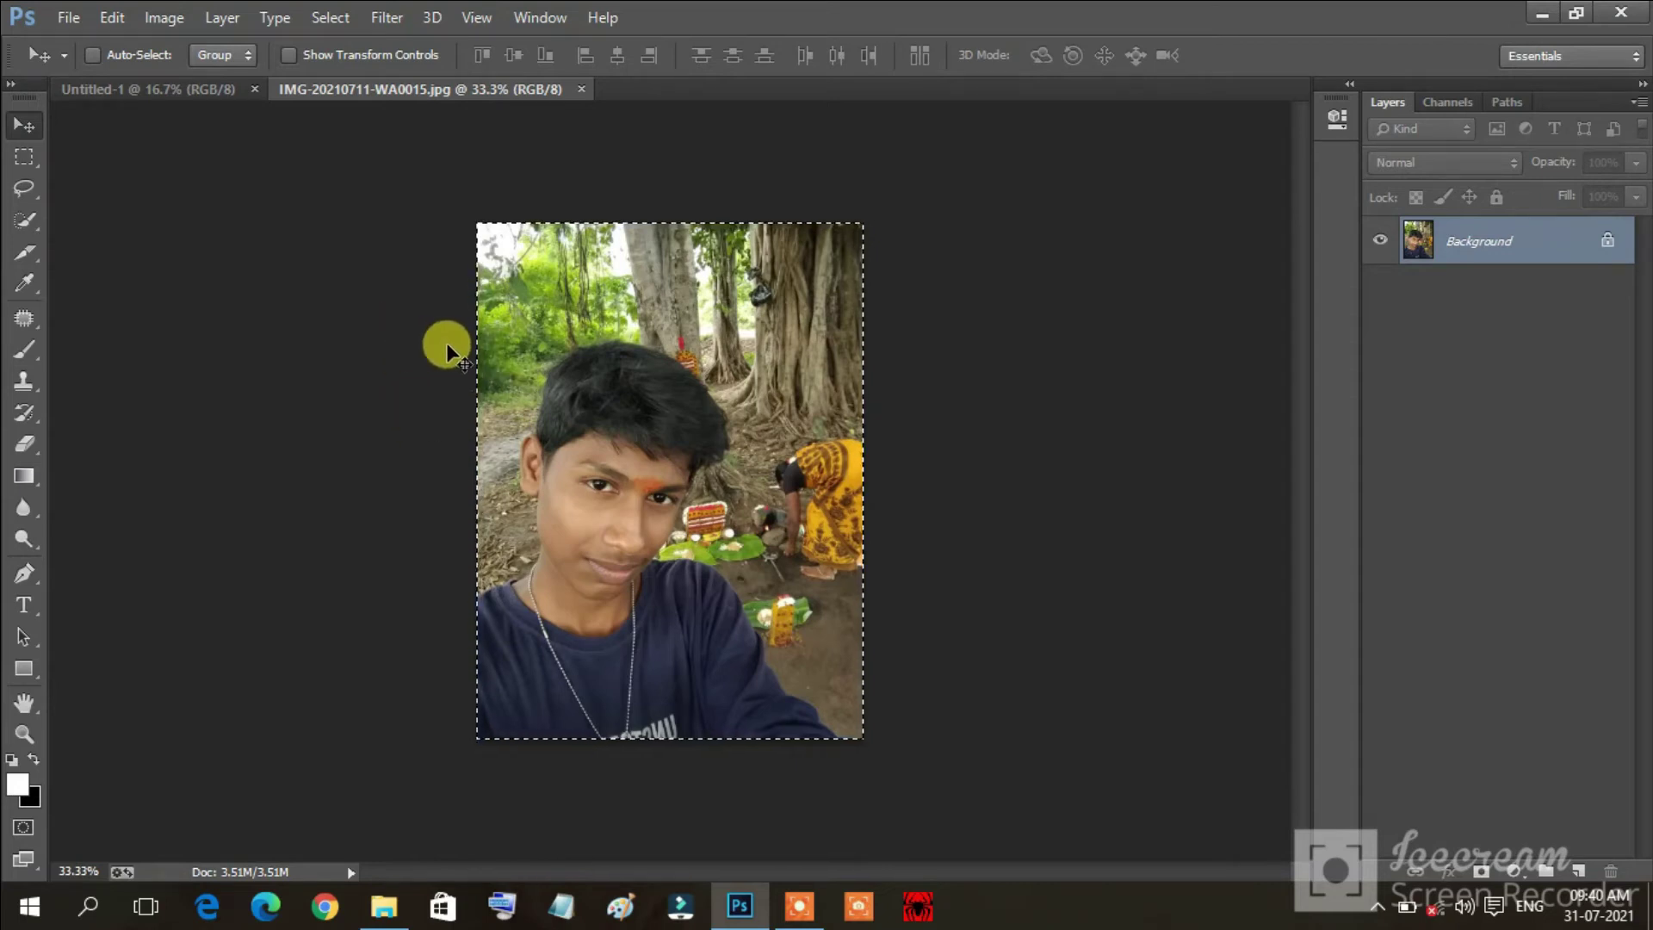
{"action": "left_click", "coordinate": [184, 89]}
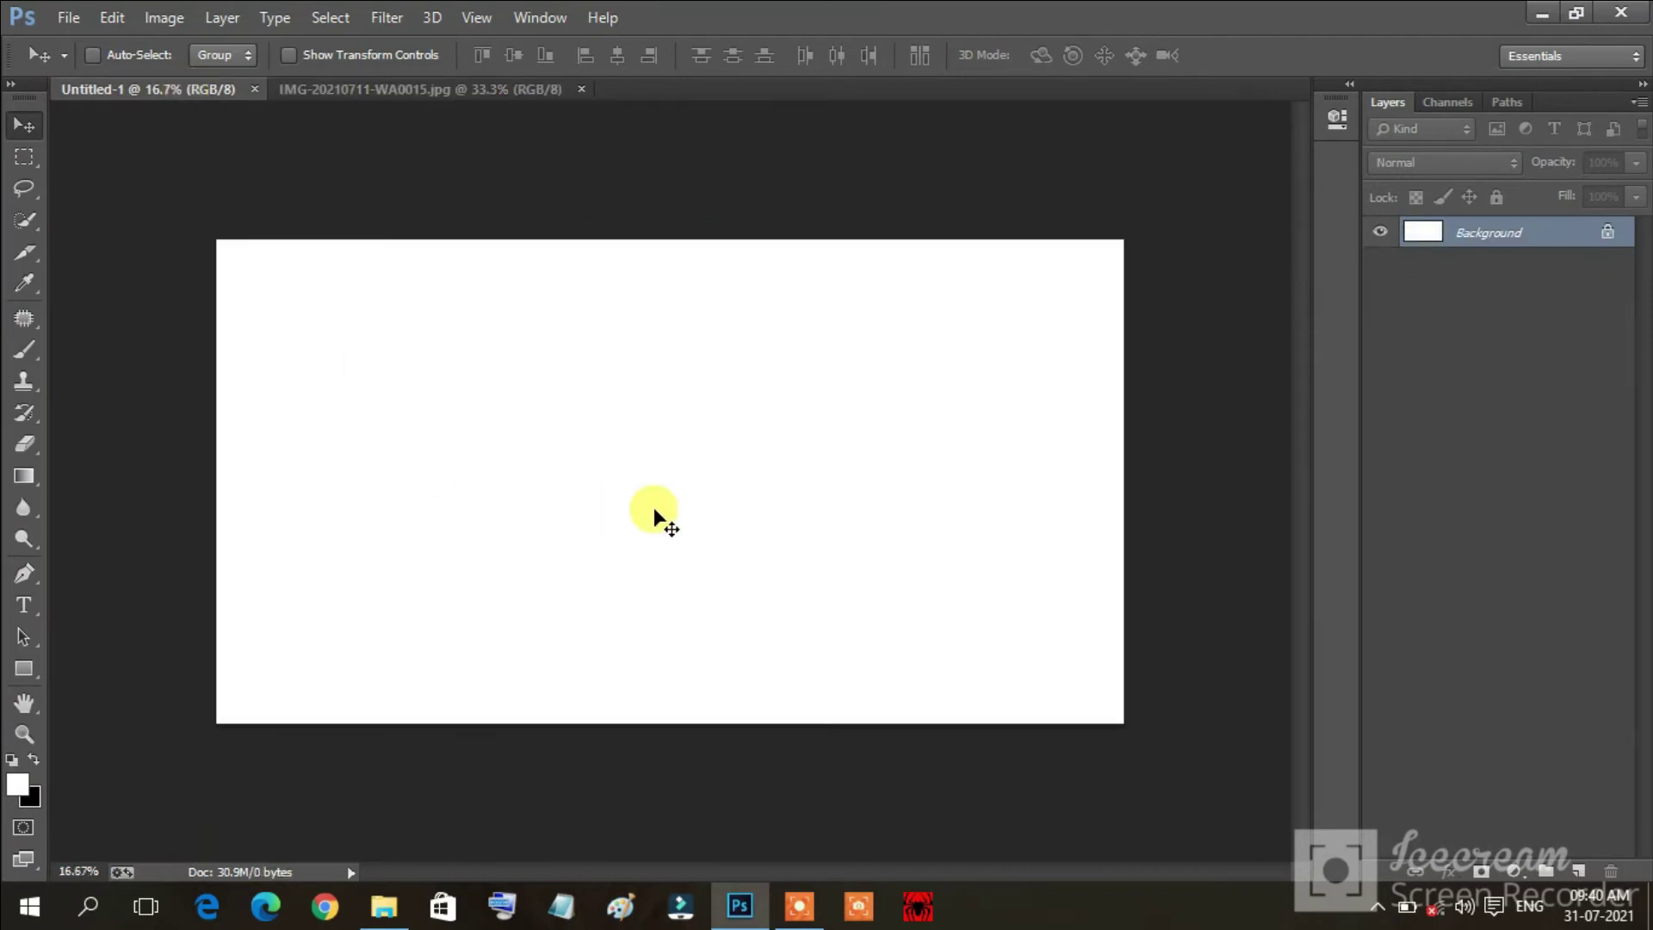
{"action": "key", "text": "ctrl+v"}
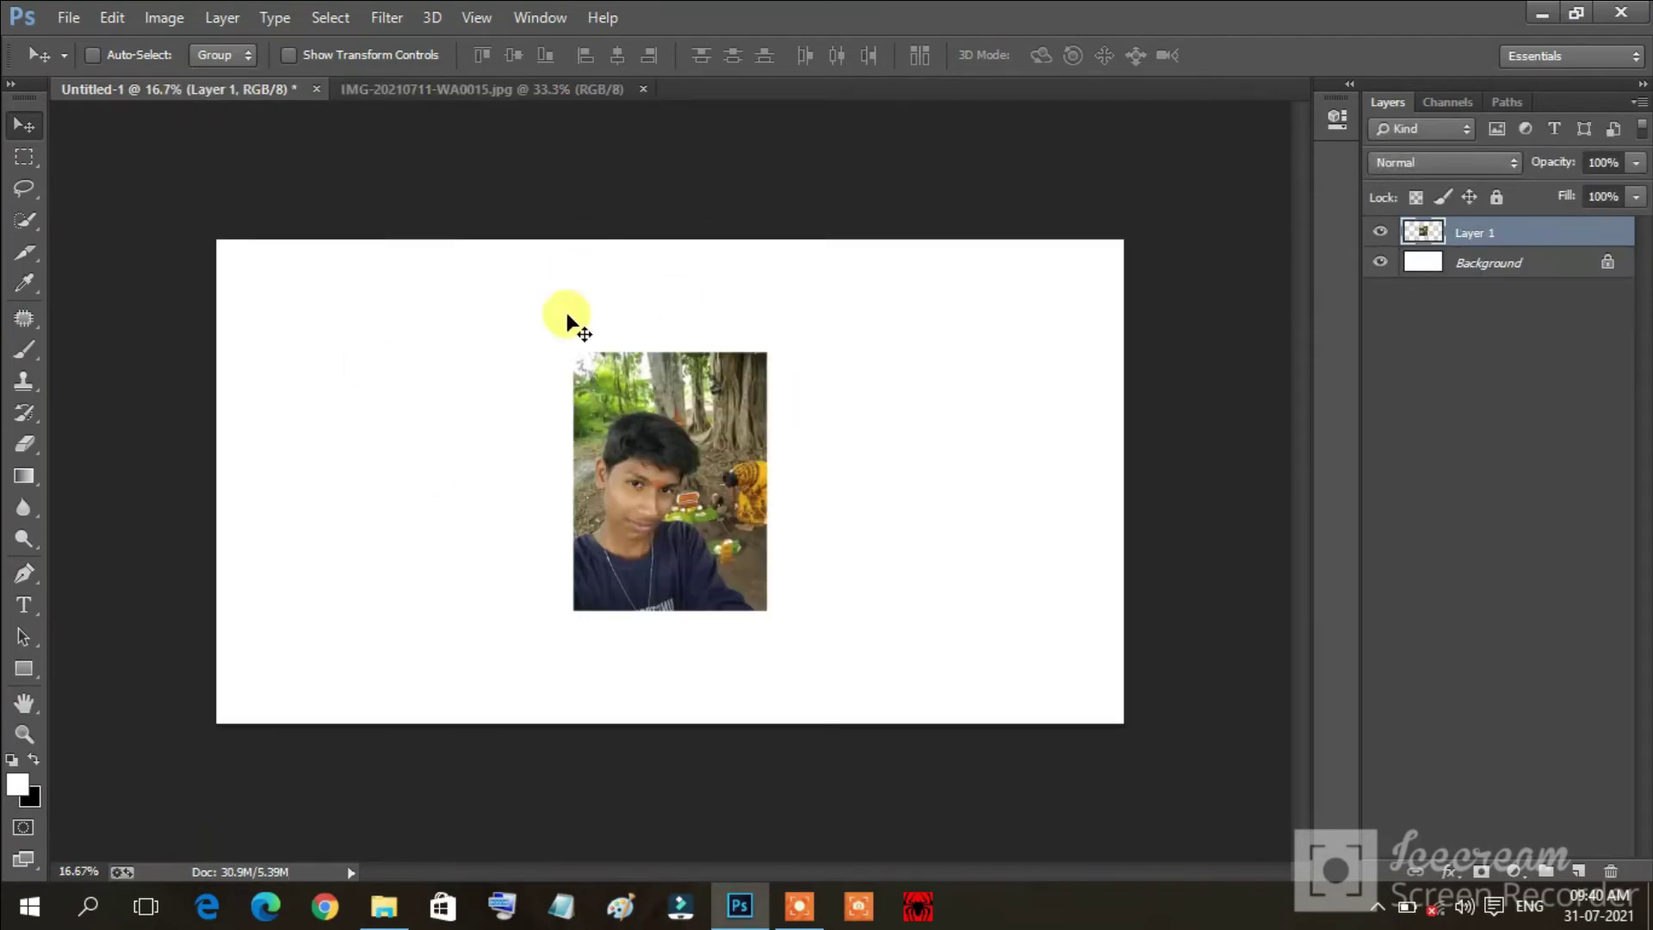
{"action": "left_click", "coordinate": [643, 86]}
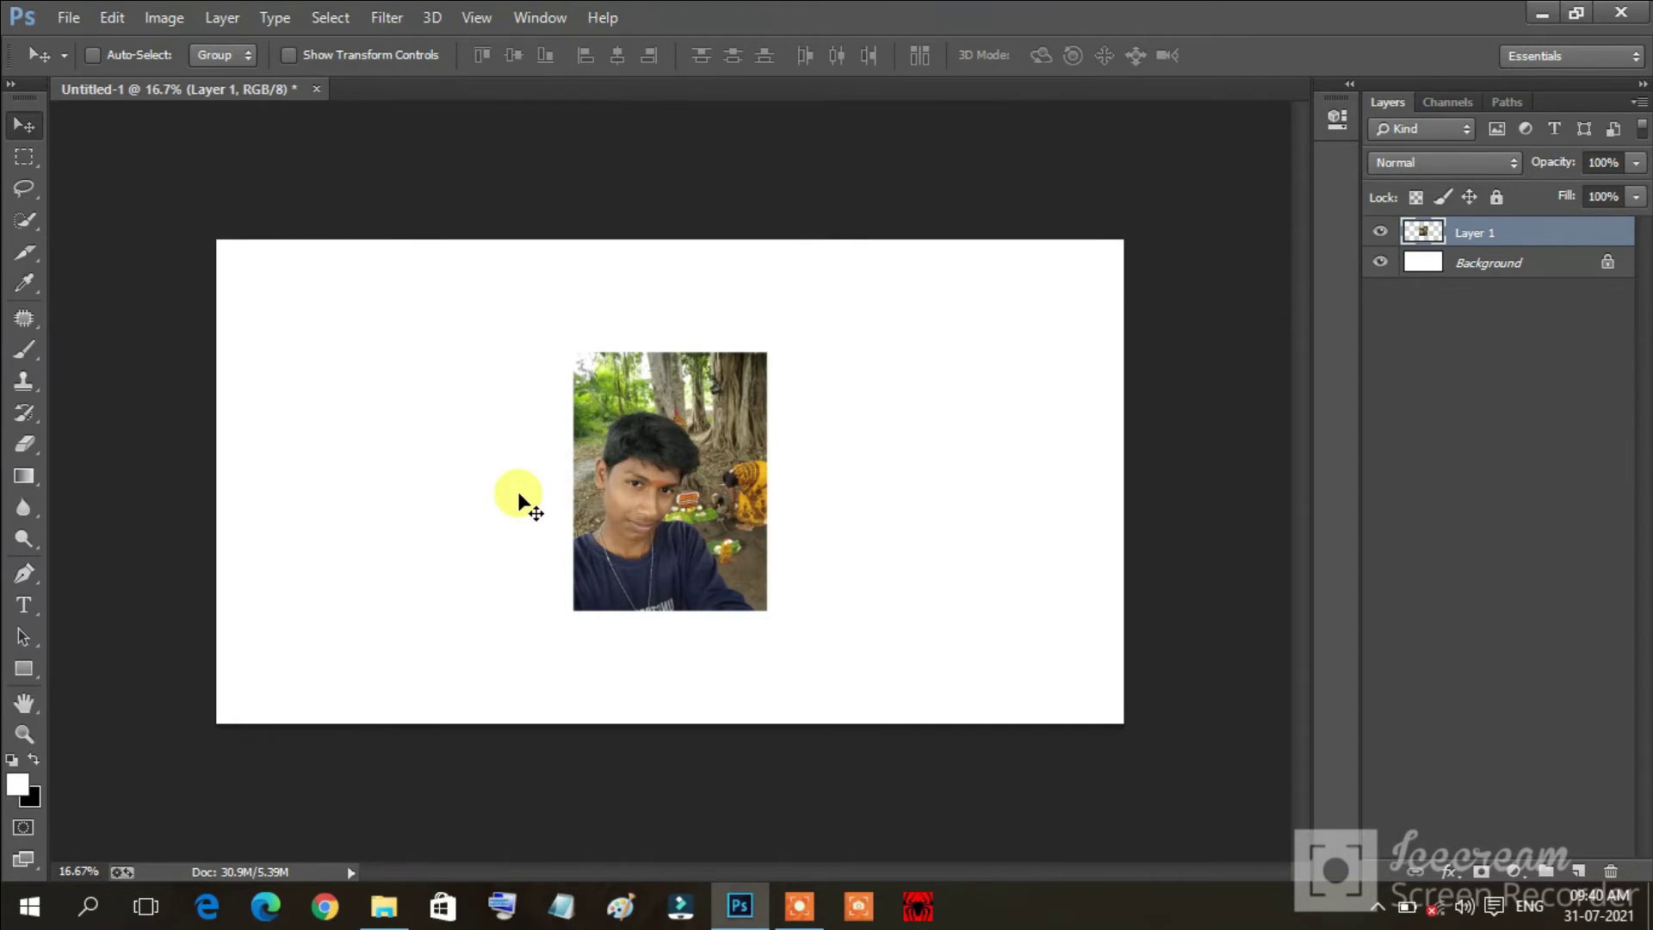
{"action": "key", "text": "ctrl+t"}
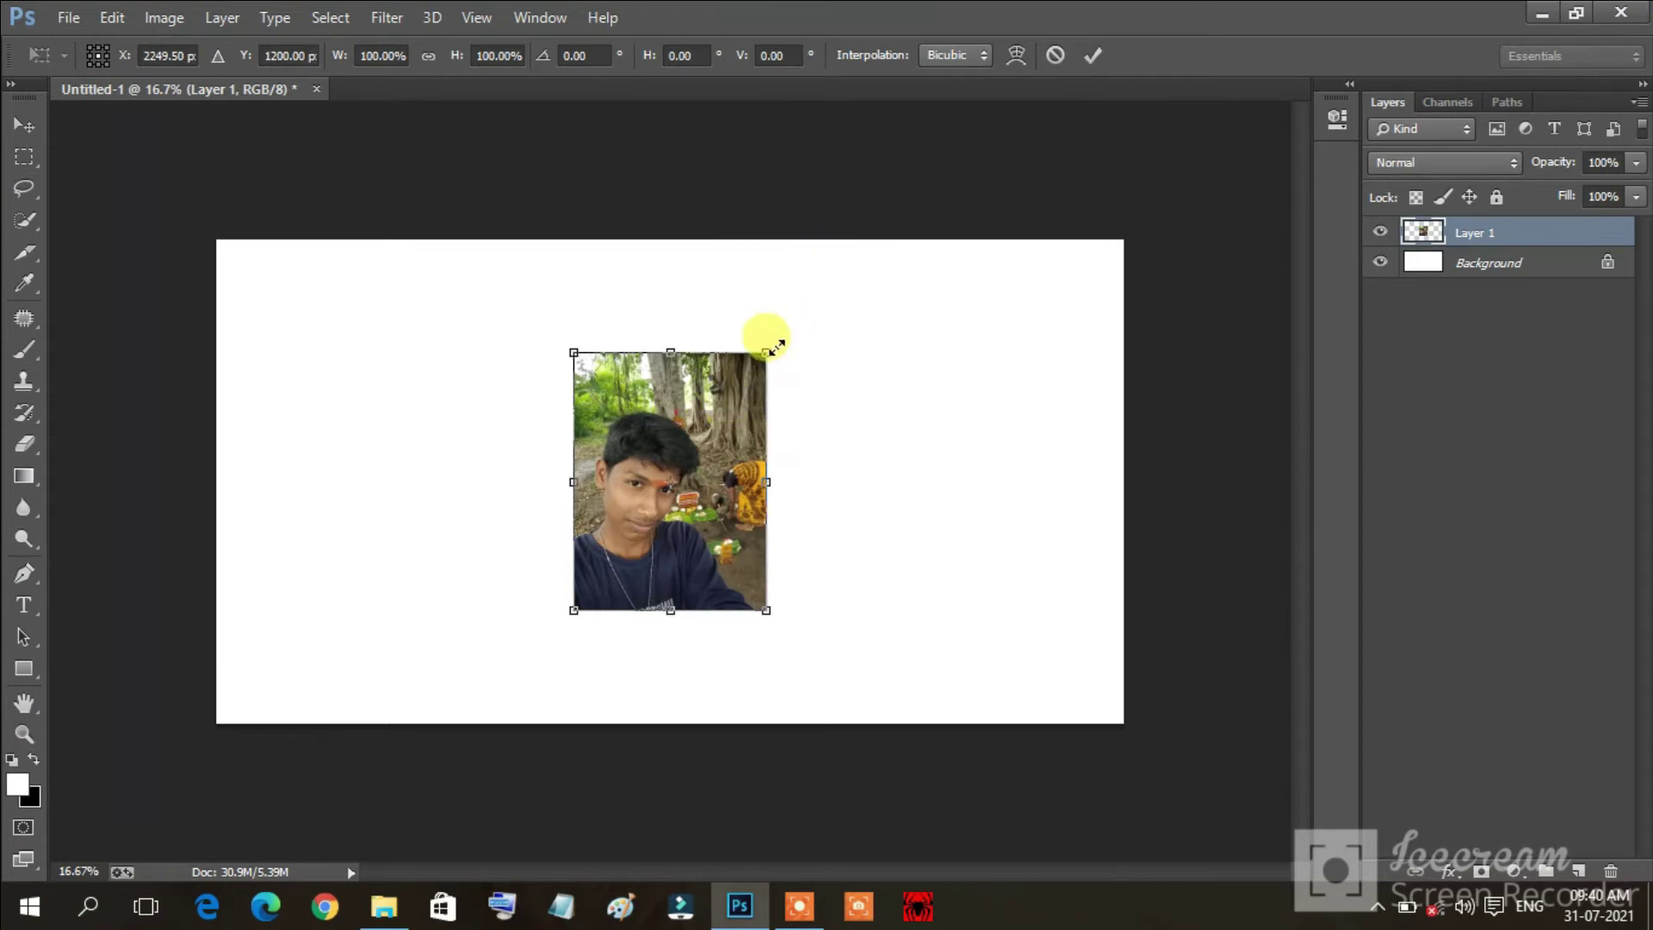
Scale Layer 1's photo to about 188% so it spans the canvas height, and commit.
{"action": "mouse_move", "coordinate": [766, 353]}
{"action": "left_mouse_down"}
{"action": "mouse_move", "coordinate": [809, 309]}
{"action": "mouse_move", "coordinate": [792, 347]}
{"action": "mouse_move", "coordinate": [812, 305]}
{"action": "left_mouse_up"}
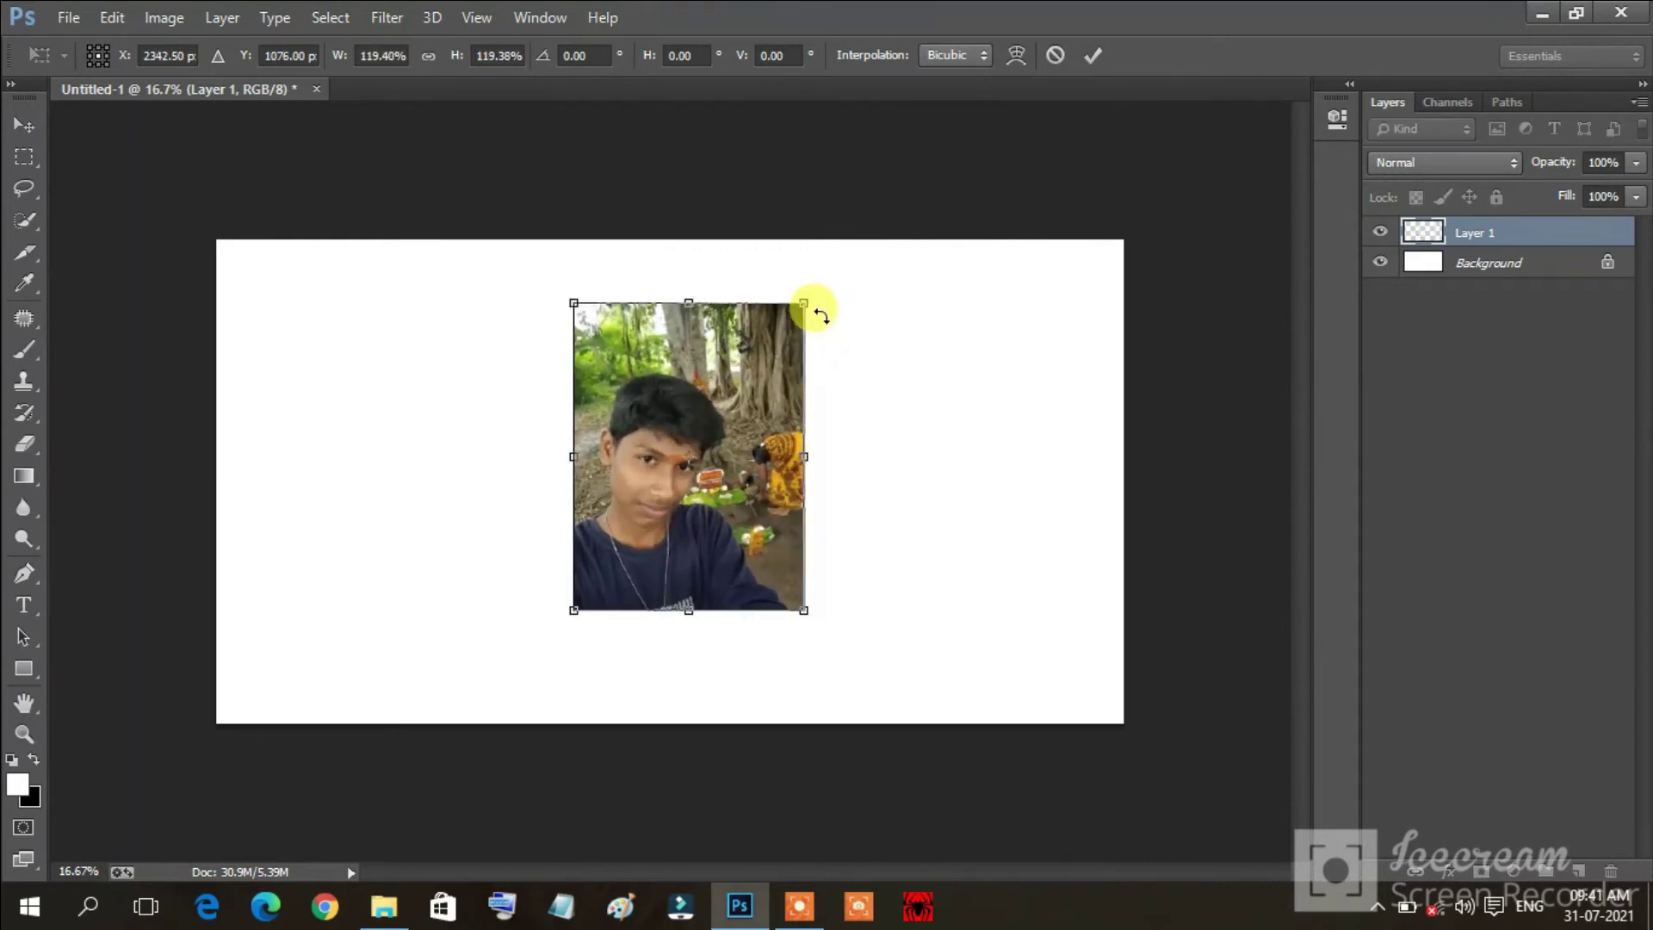
{"action": "key", "text": "ctrl+z"}
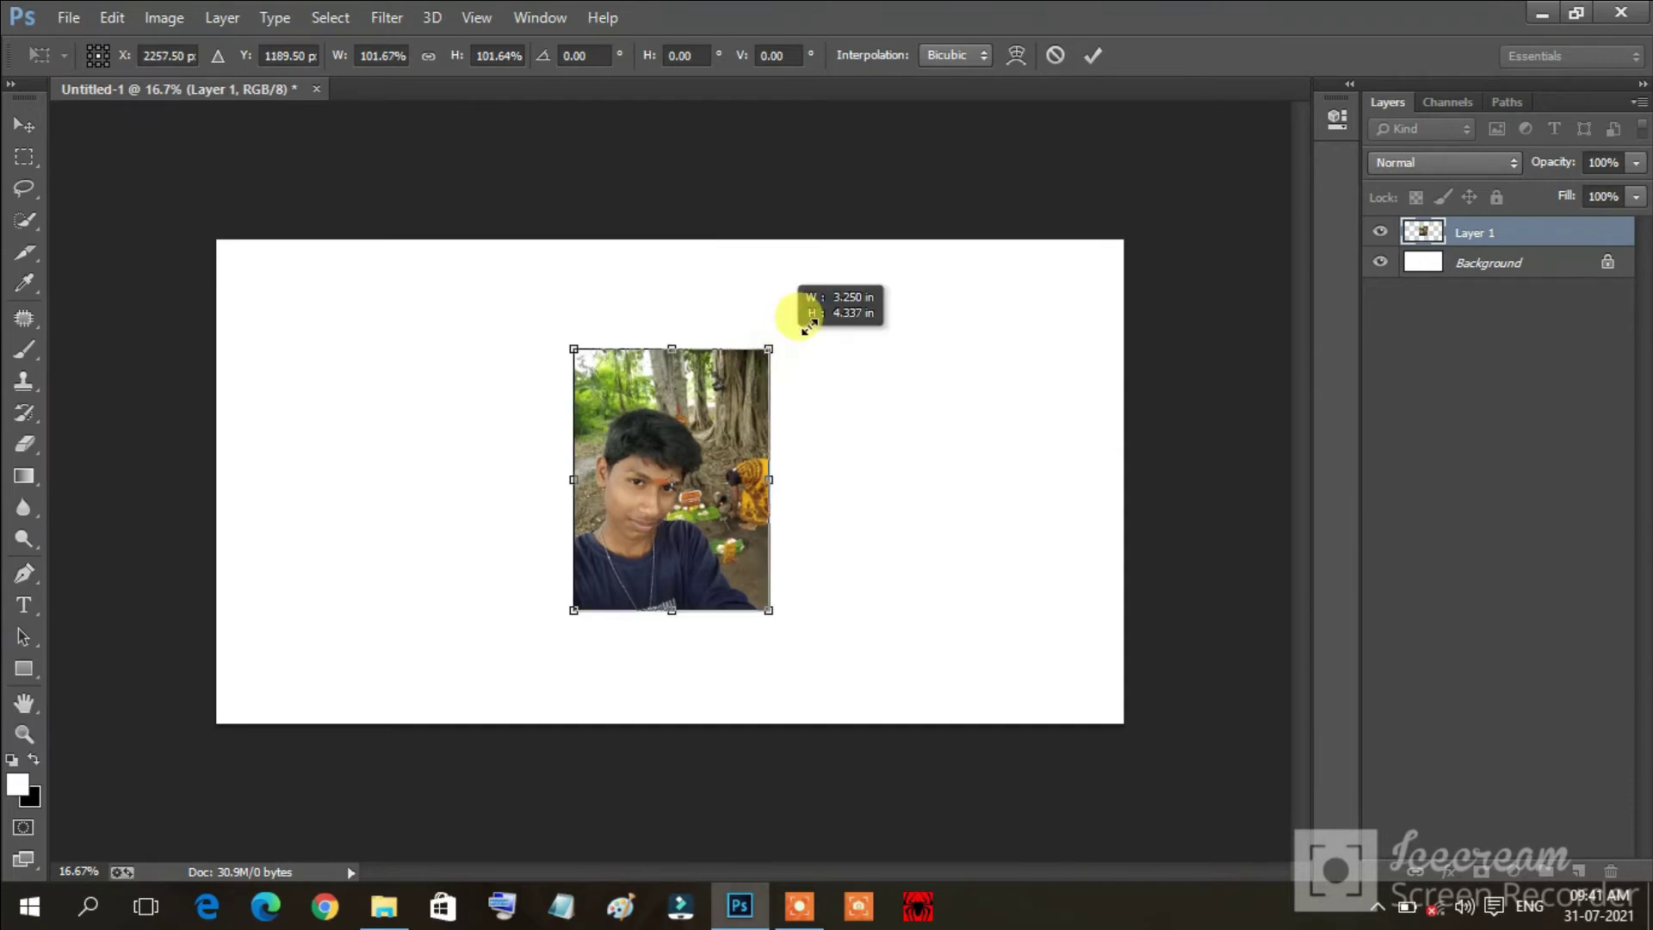
{"action": "left_click_drag", "start_coordinate": [766, 353], "coordinate": [823, 278]}
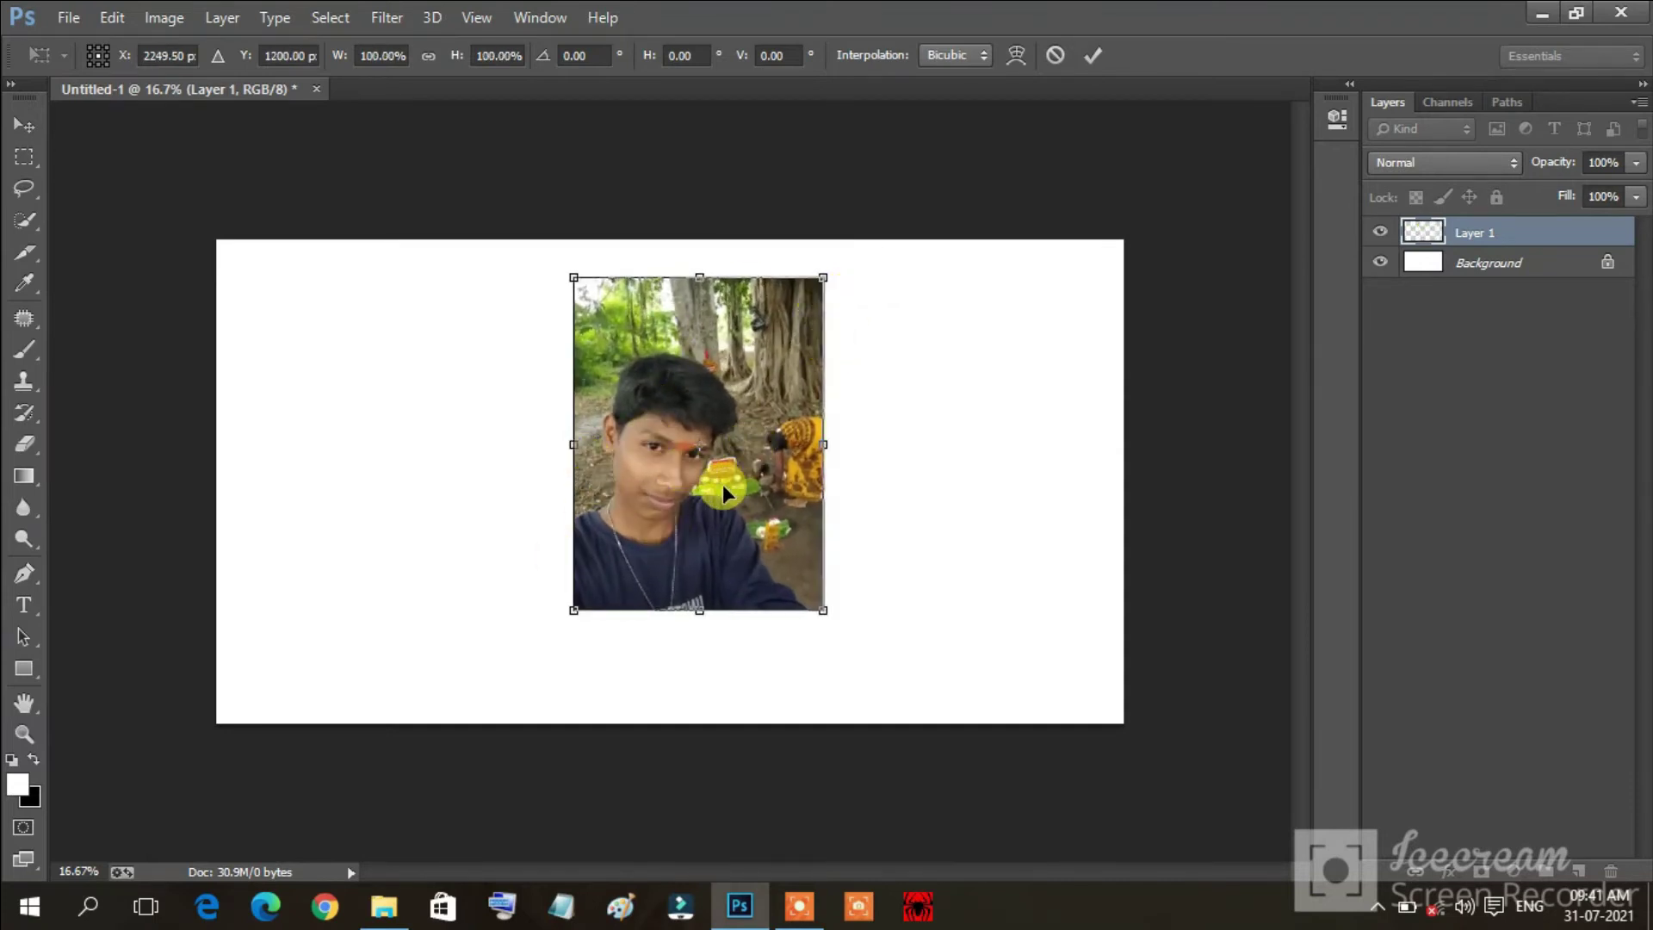
{"action": "key", "text": "ctrl+z"}
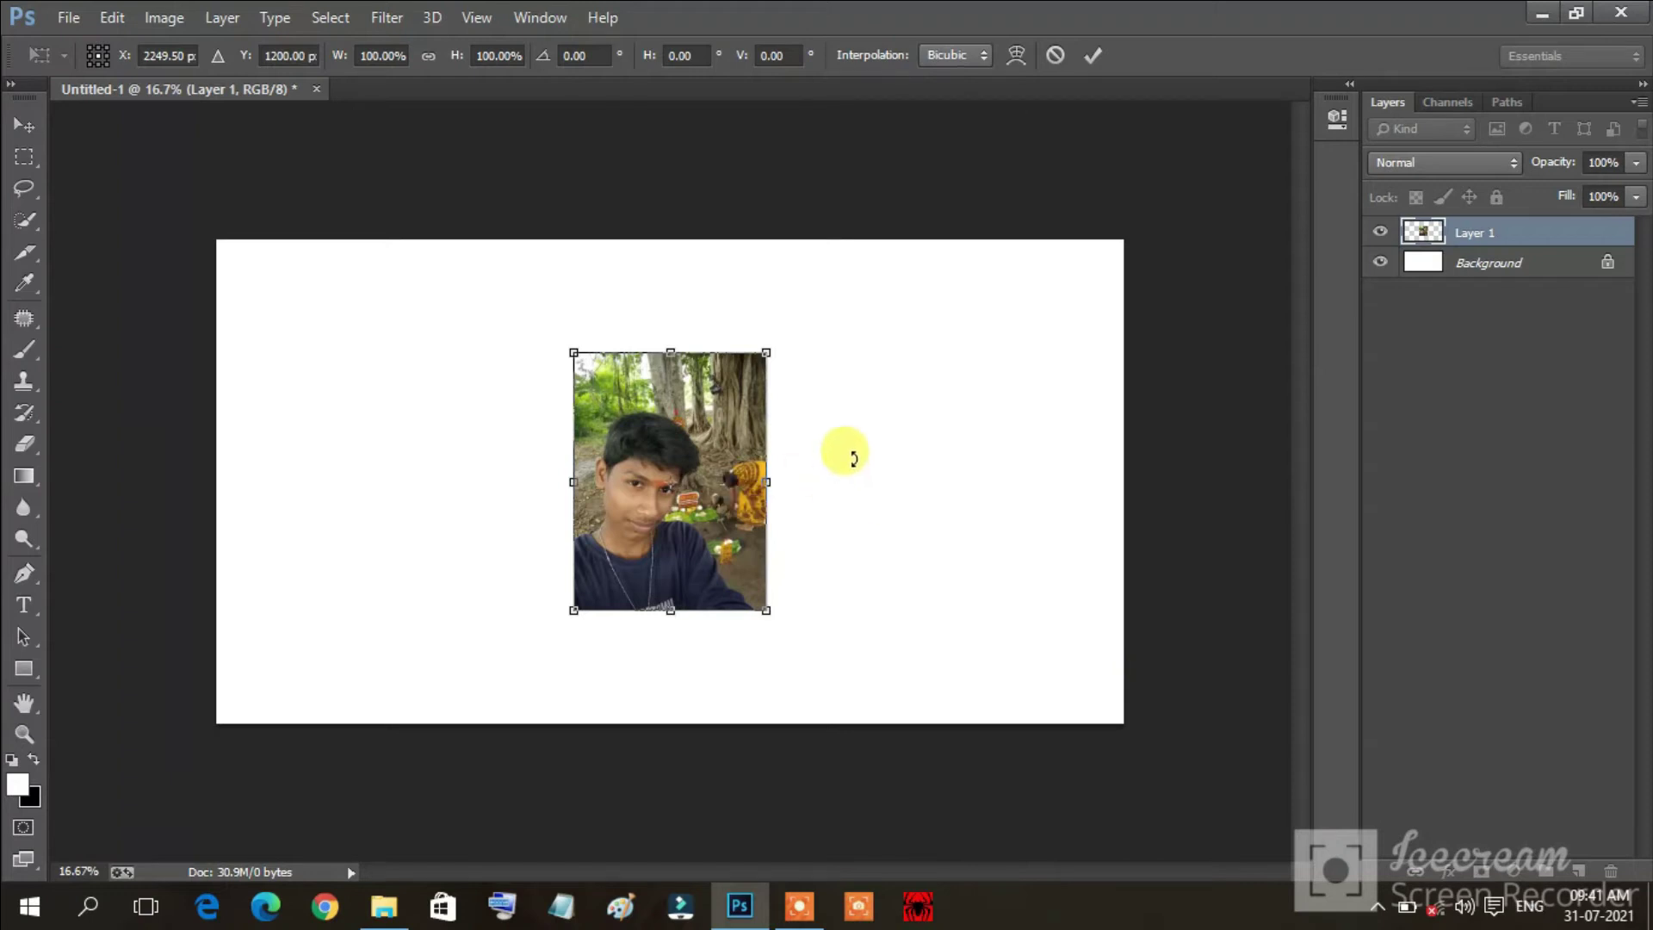
{"action": "left_click_drag", "start_coordinate": [767, 353], "coordinate": [890, 274]}
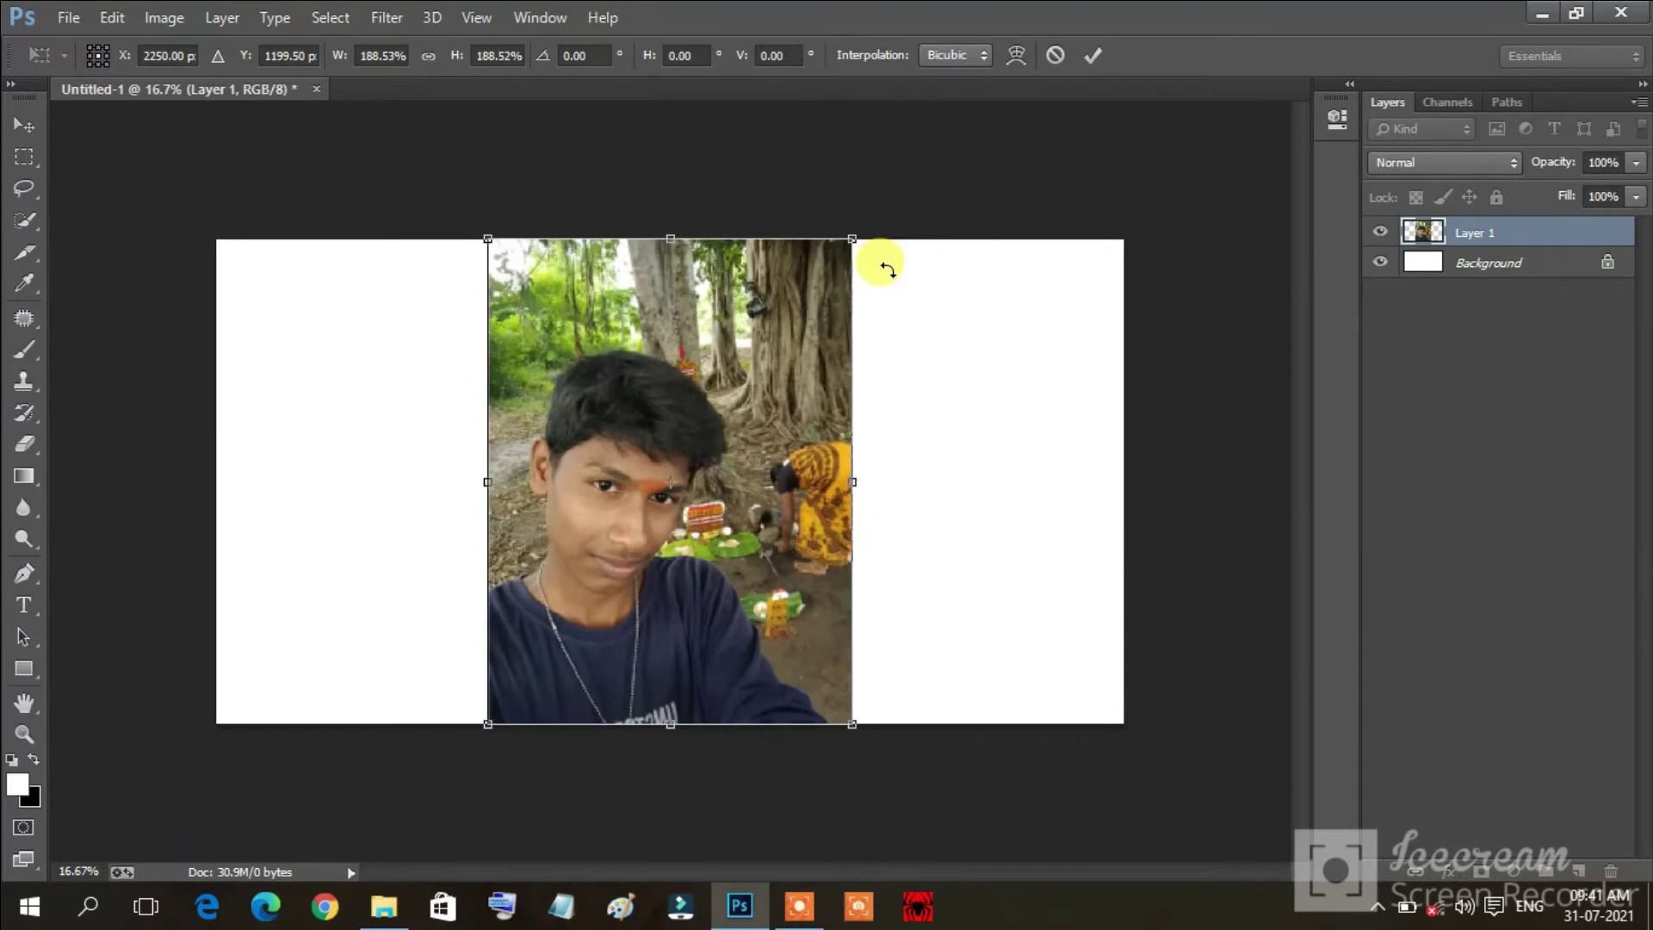
{"action": "key", "text": "Return"}
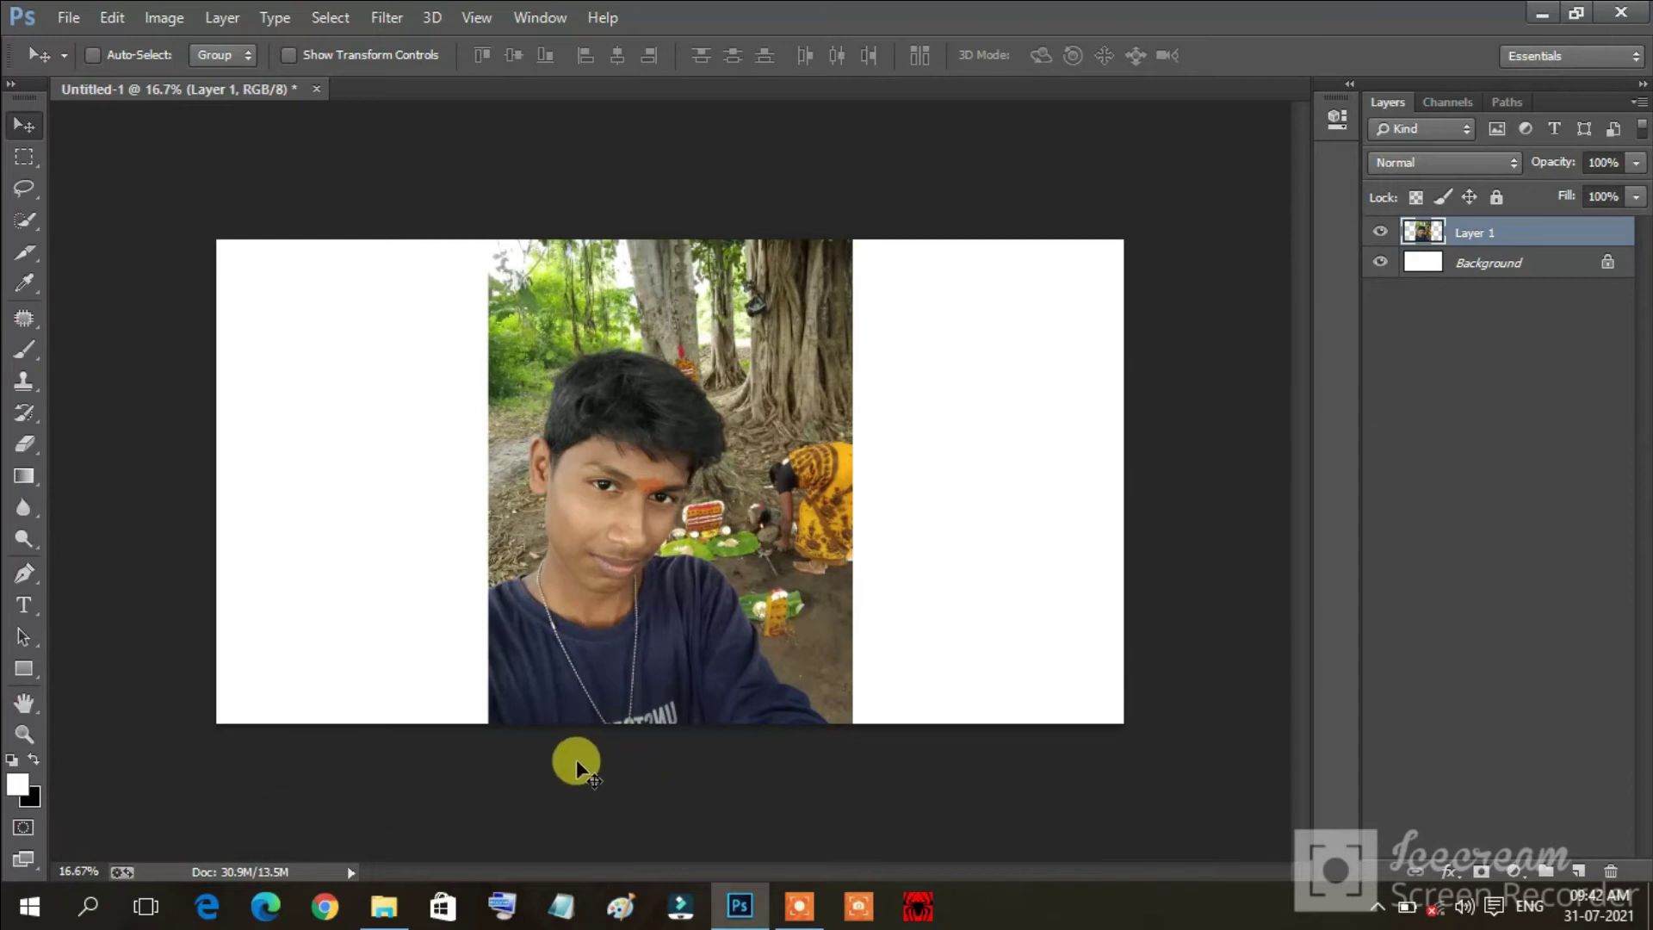
Try the Hue/Saturation sliders, leaving Hue, Saturation and Lightness at 0.
{"action": "key", "text": "ctrl+u"}
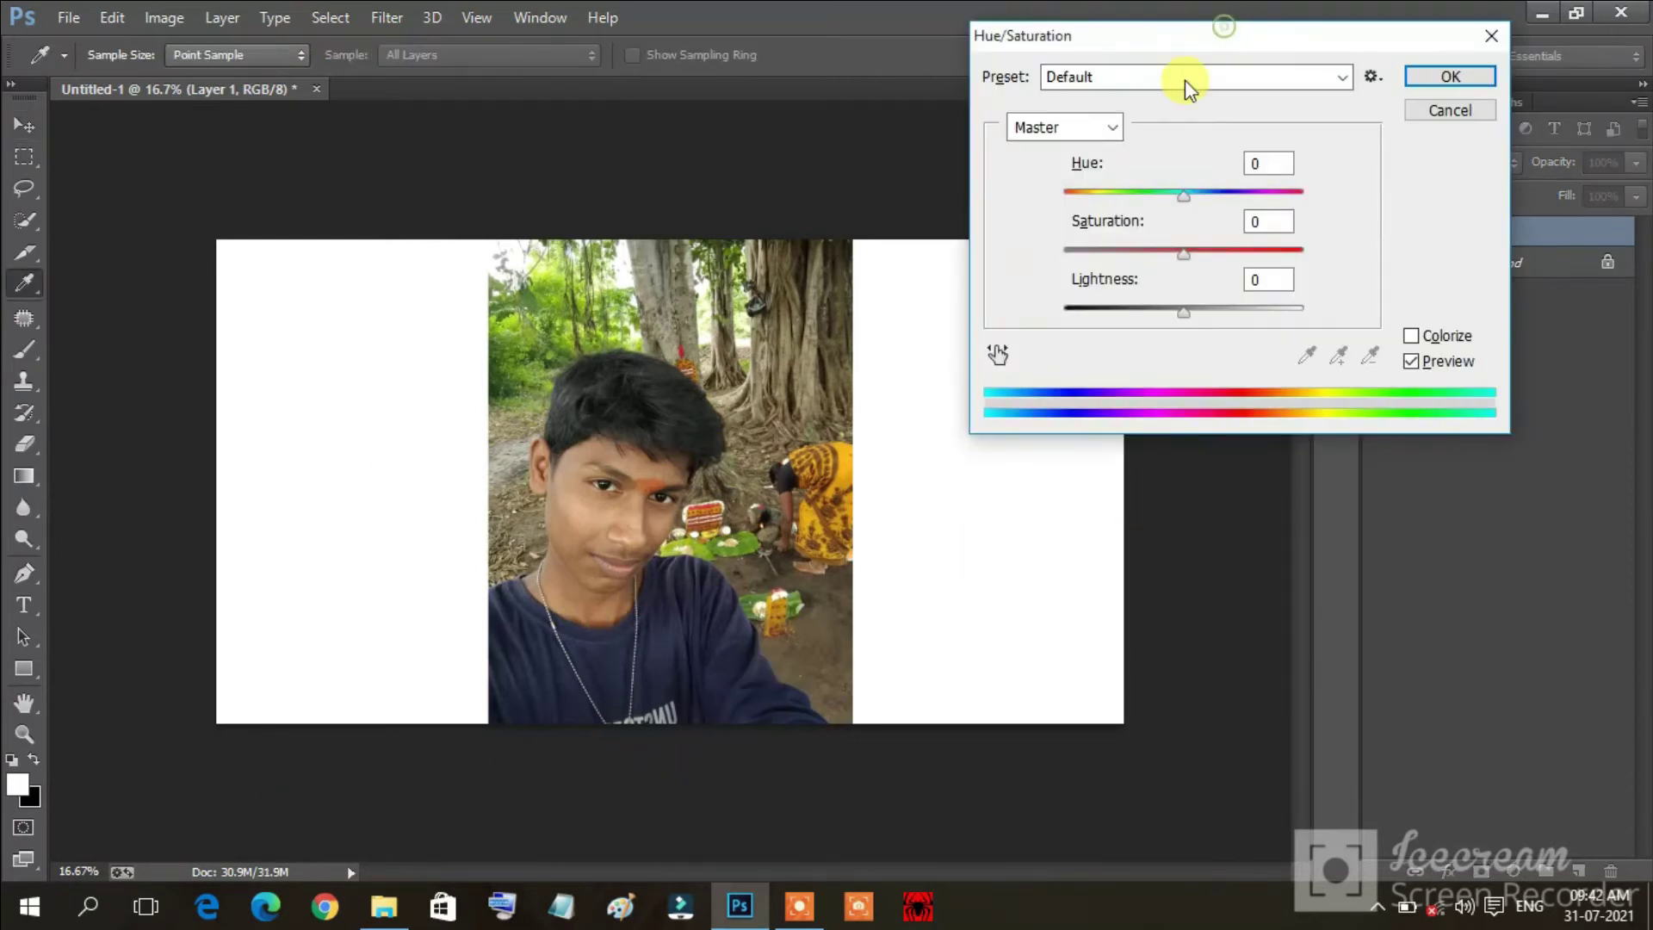
{"action": "left_click_drag", "start_coordinate": [1223, 31], "coordinate": [1086, 155]}
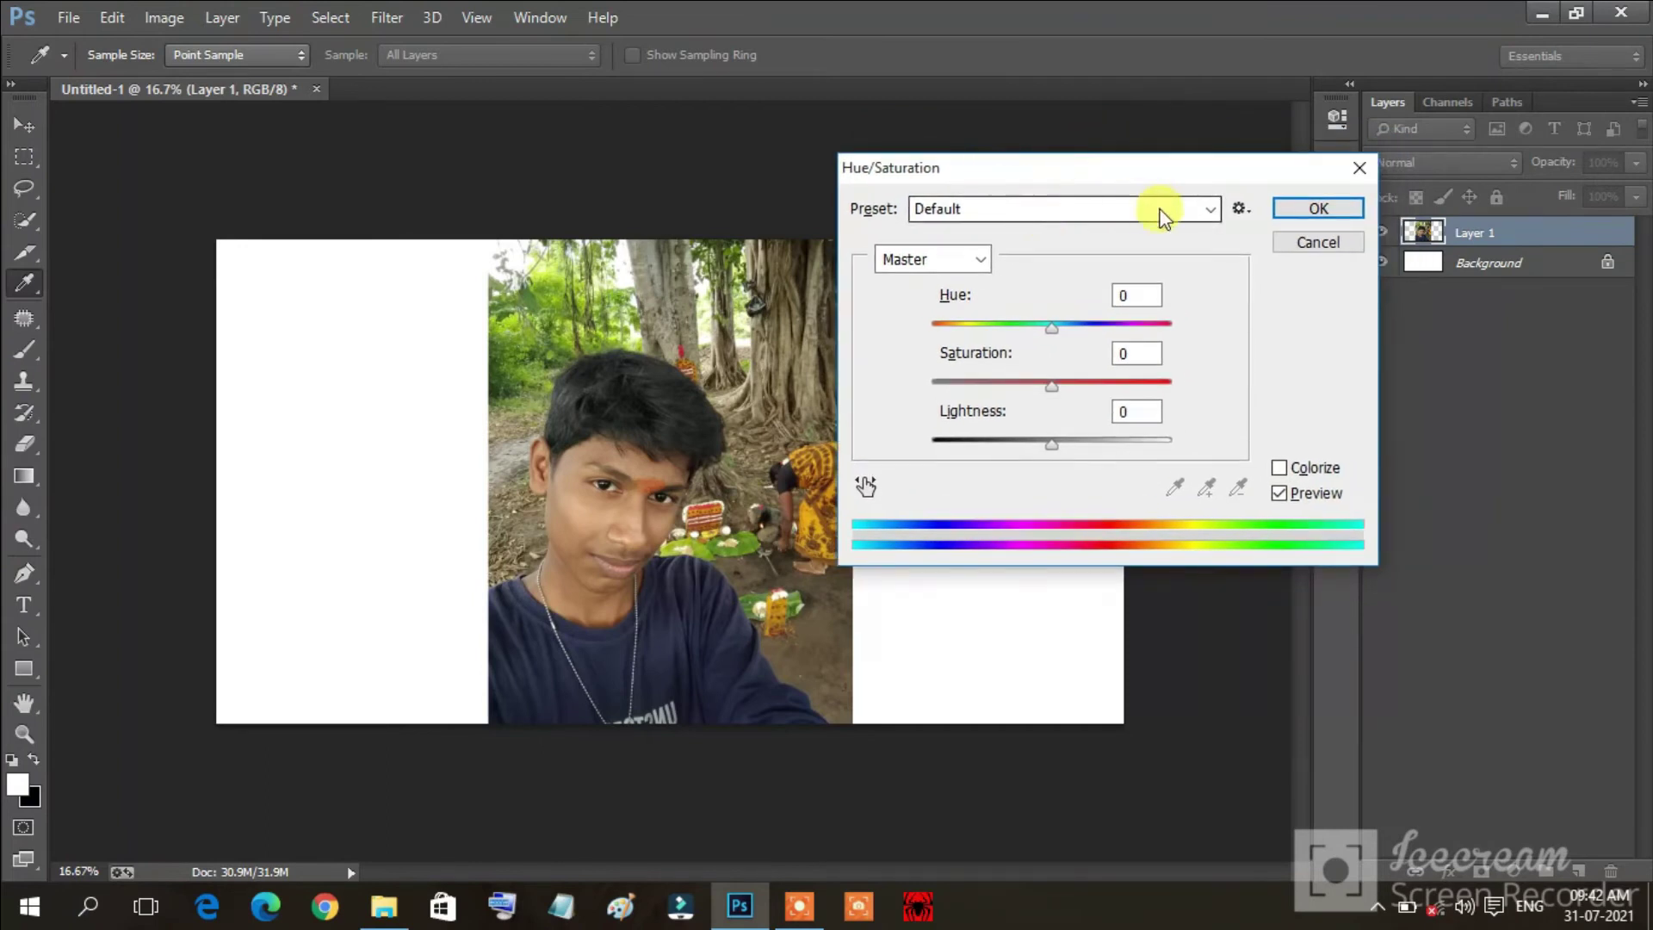
{"action": "mouse_move", "coordinate": [1051, 327]}
{"action": "left_mouse_down"}
{"action": "mouse_move", "coordinate": [1122, 327]}
{"action": "mouse_move", "coordinate": [1041, 329]}
{"action": "left_mouse_up"}
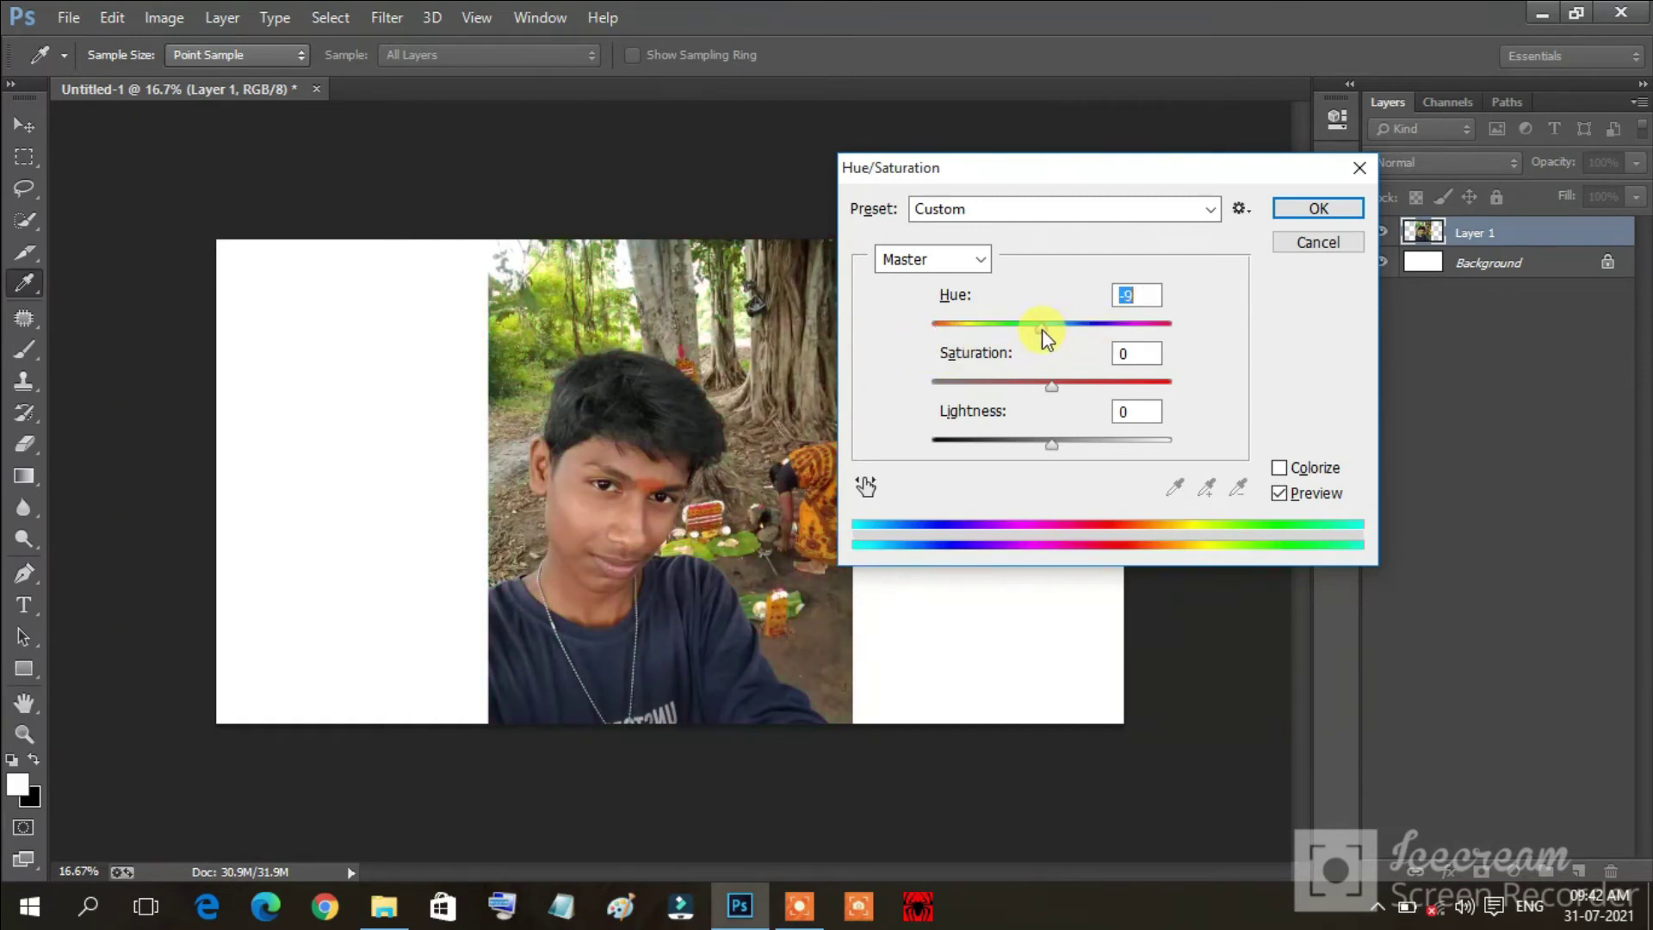
{"action": "type", "text": "0"}
{"action": "mouse_move", "coordinate": [1052, 387]}
{"action": "left_mouse_down"}
{"action": "mouse_move", "coordinate": [934, 384]}
{"action": "mouse_move", "coordinate": [1044, 387]}
{"action": "left_mouse_up"}
{"action": "left_click", "coordinate": [1068, 382]}
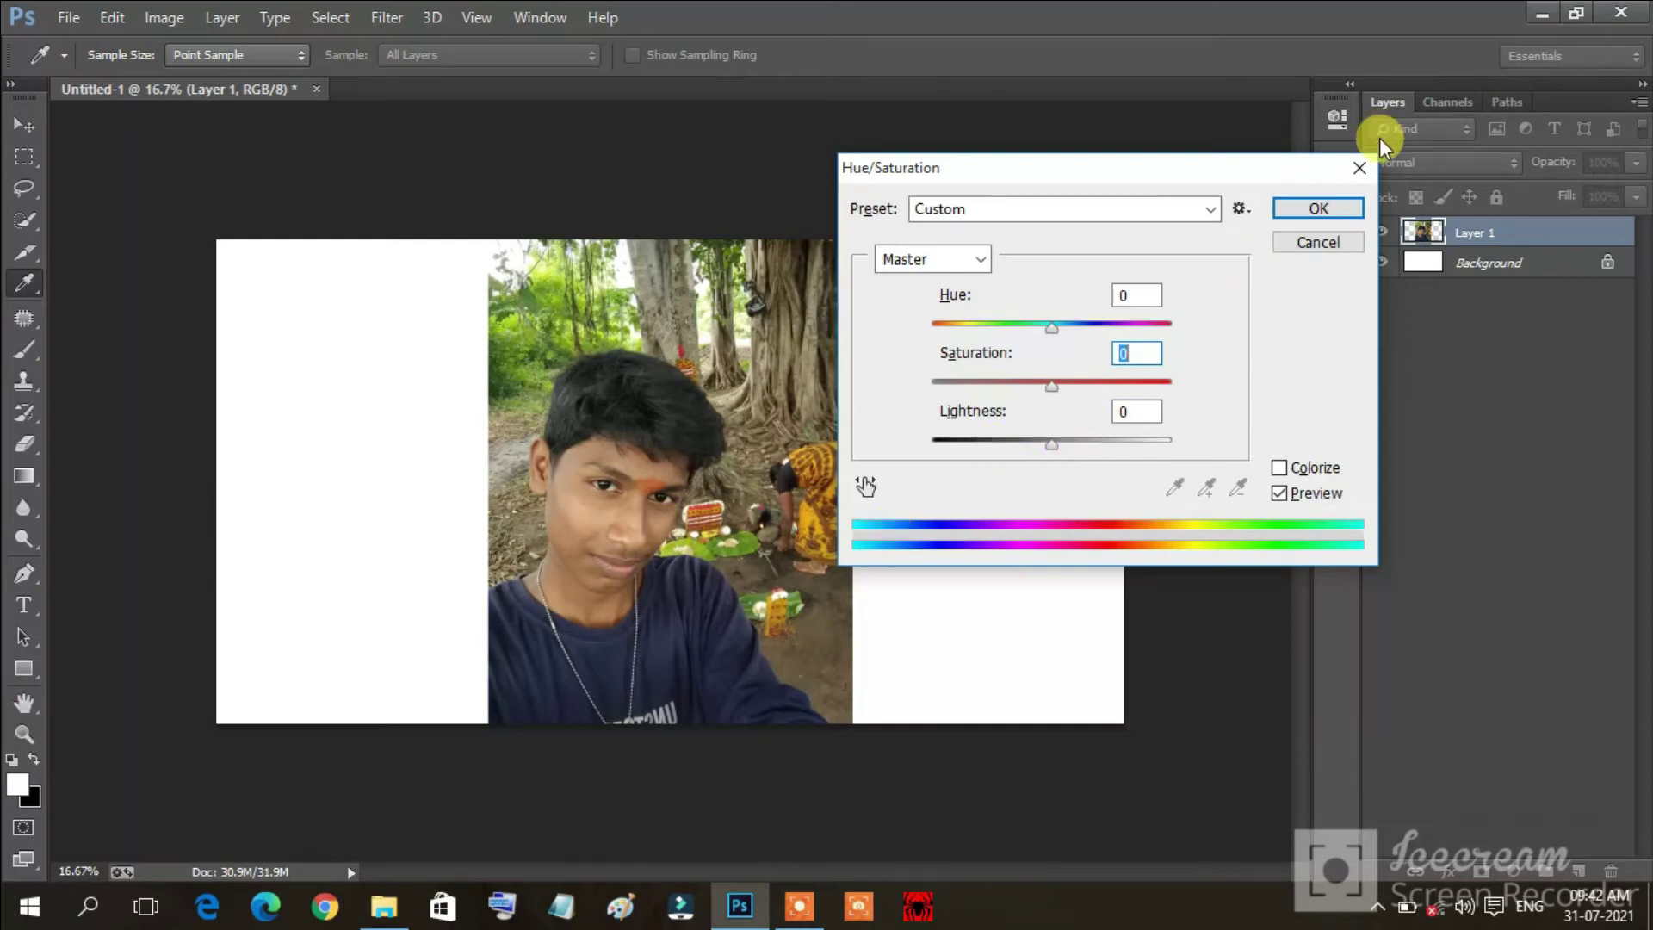
Close Hue/Saturation, unlock the Background as Layer 0, and duplicate Layer 1 into Layer 1 copy.
{"action": "left_click", "coordinate": [1360, 168]}
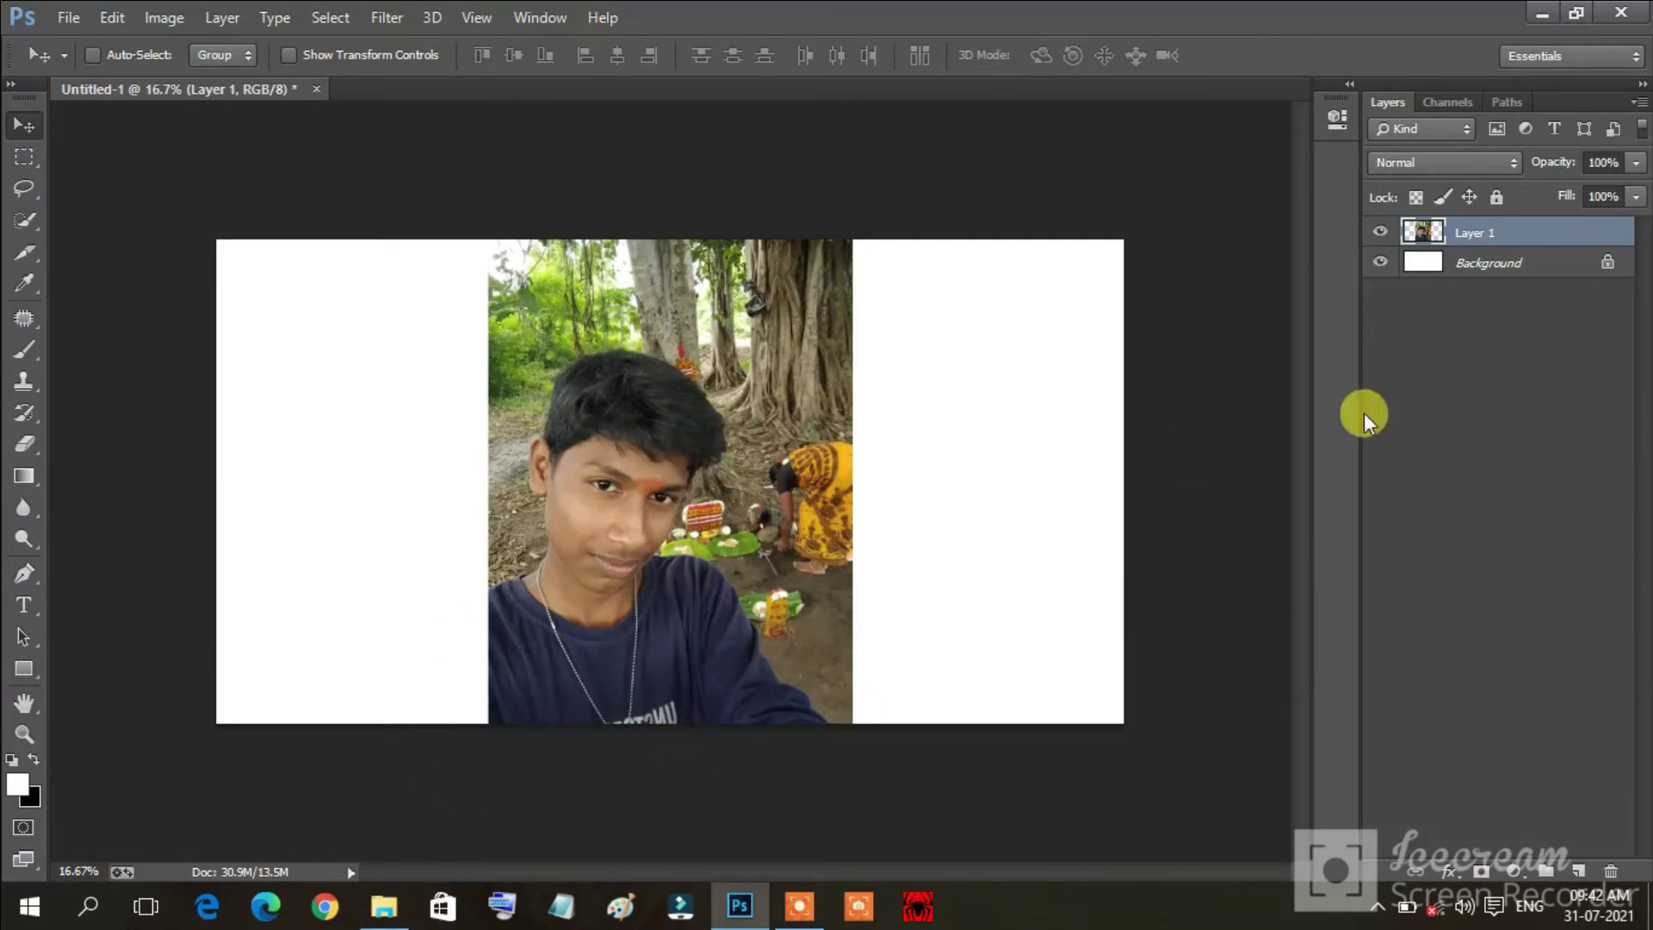
{"action": "left_click", "coordinate": [1604, 261]}
{"action": "left_click", "coordinate": [1453, 234]}
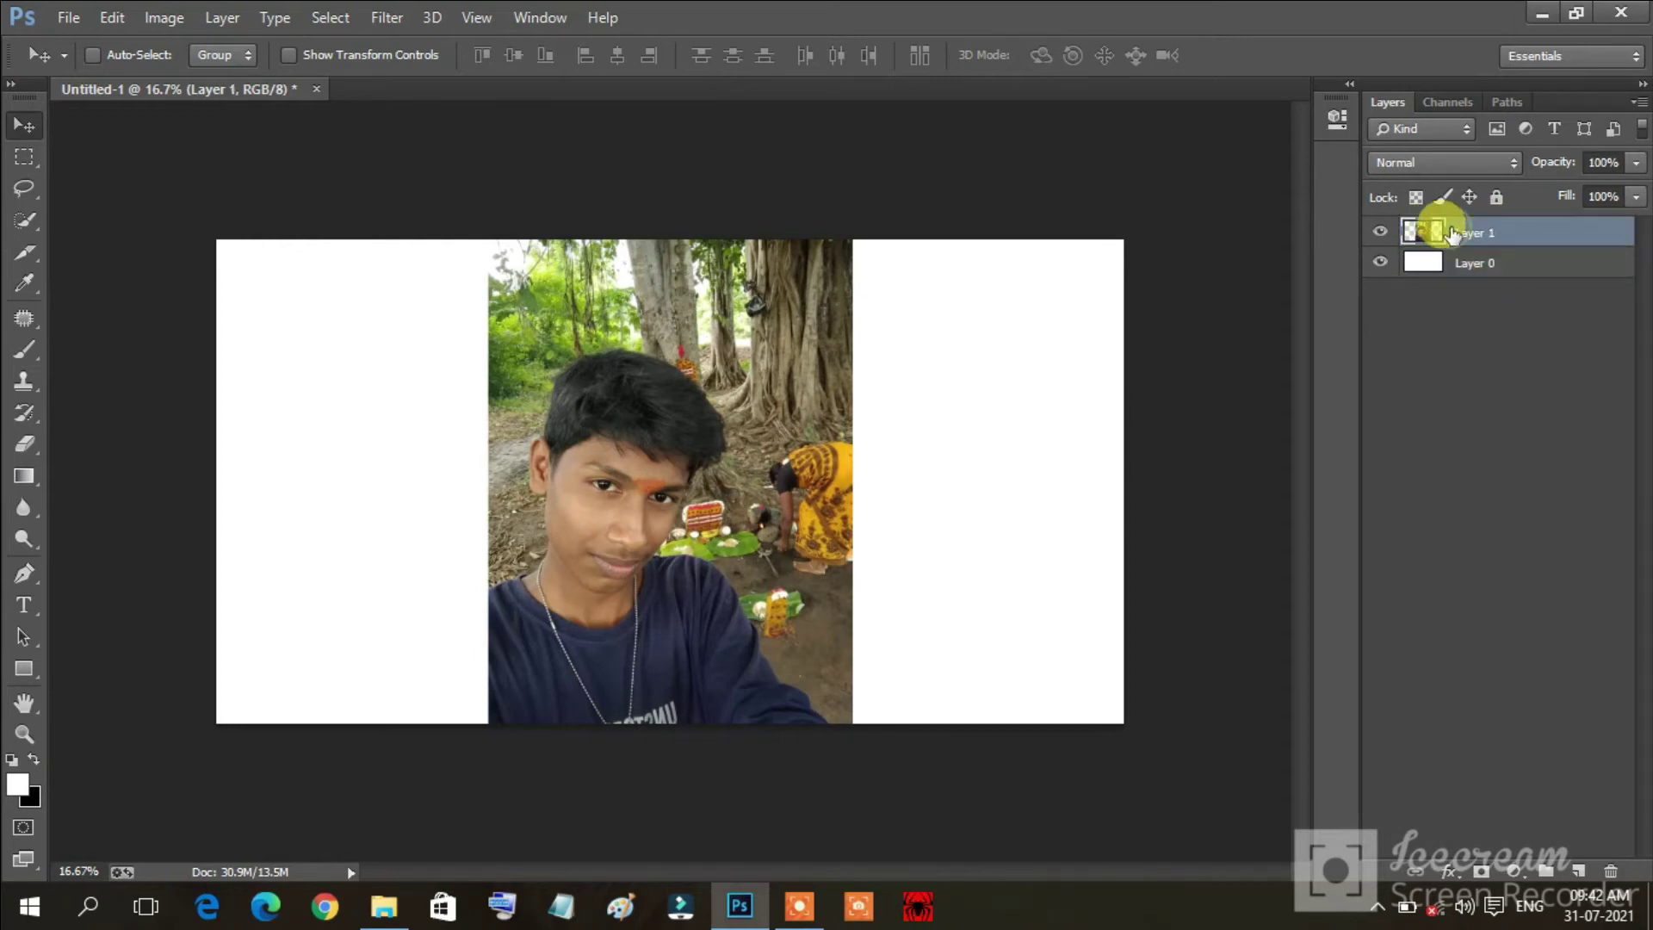
{"action": "key", "text": "ctrl+j"}
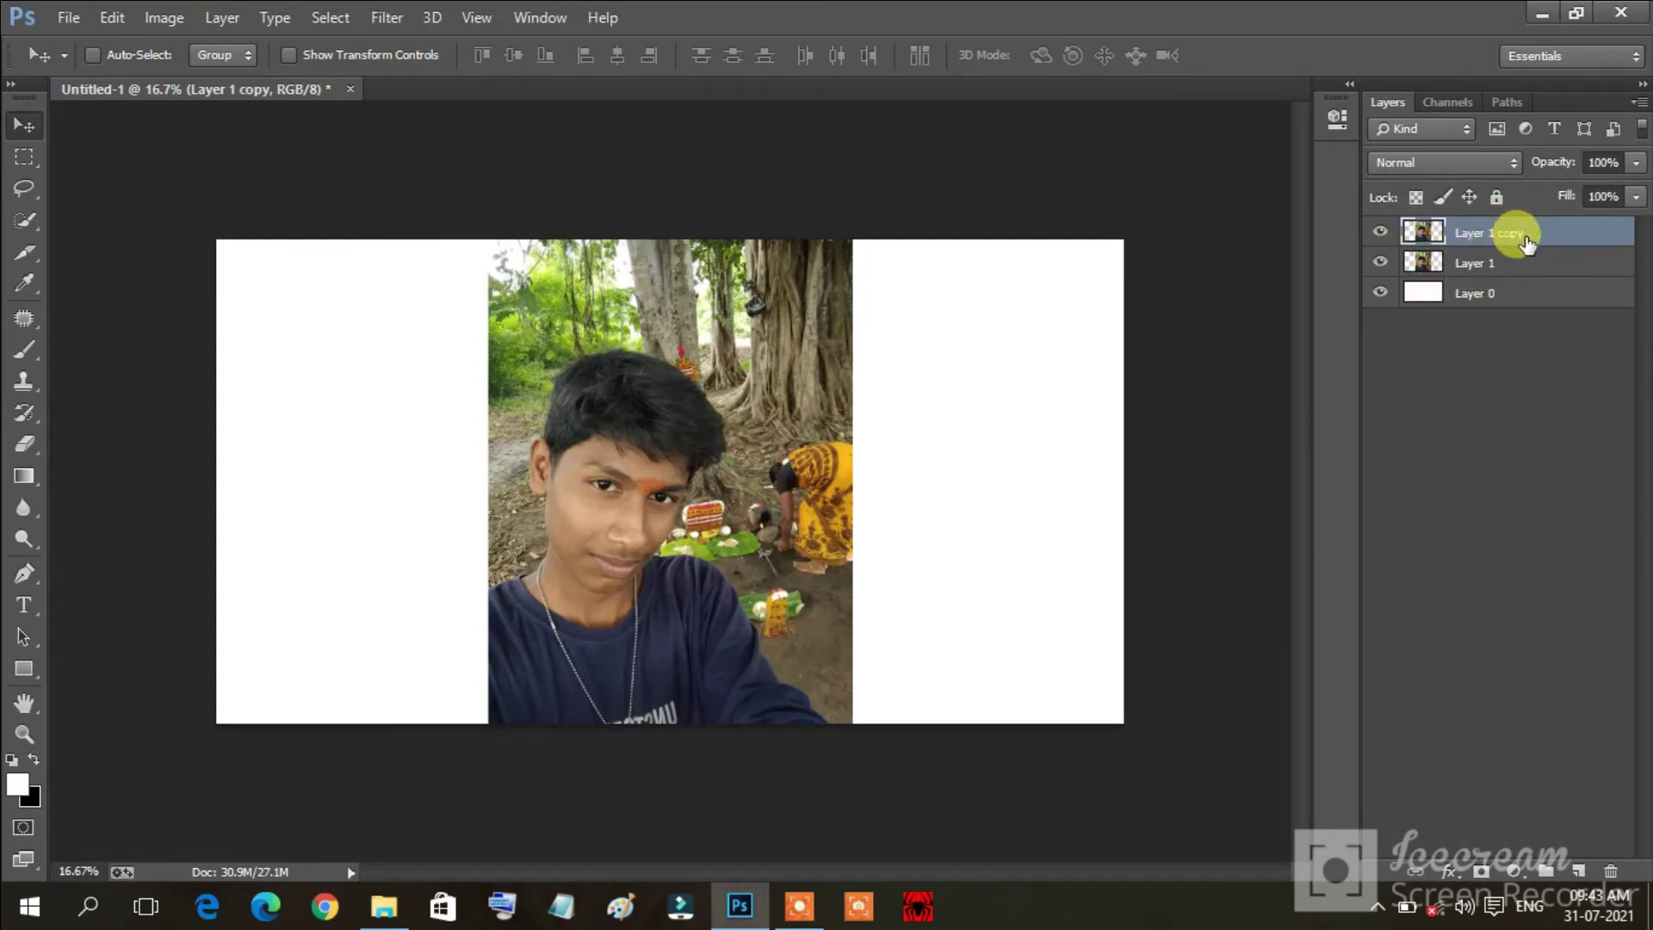
Add more Layer 1 copies, up to Layer 1 copy 7, then delete them all again.
{"action": "key", "text": "ctrl+j"}
{"action": "key", "text": "ctrl+j"}
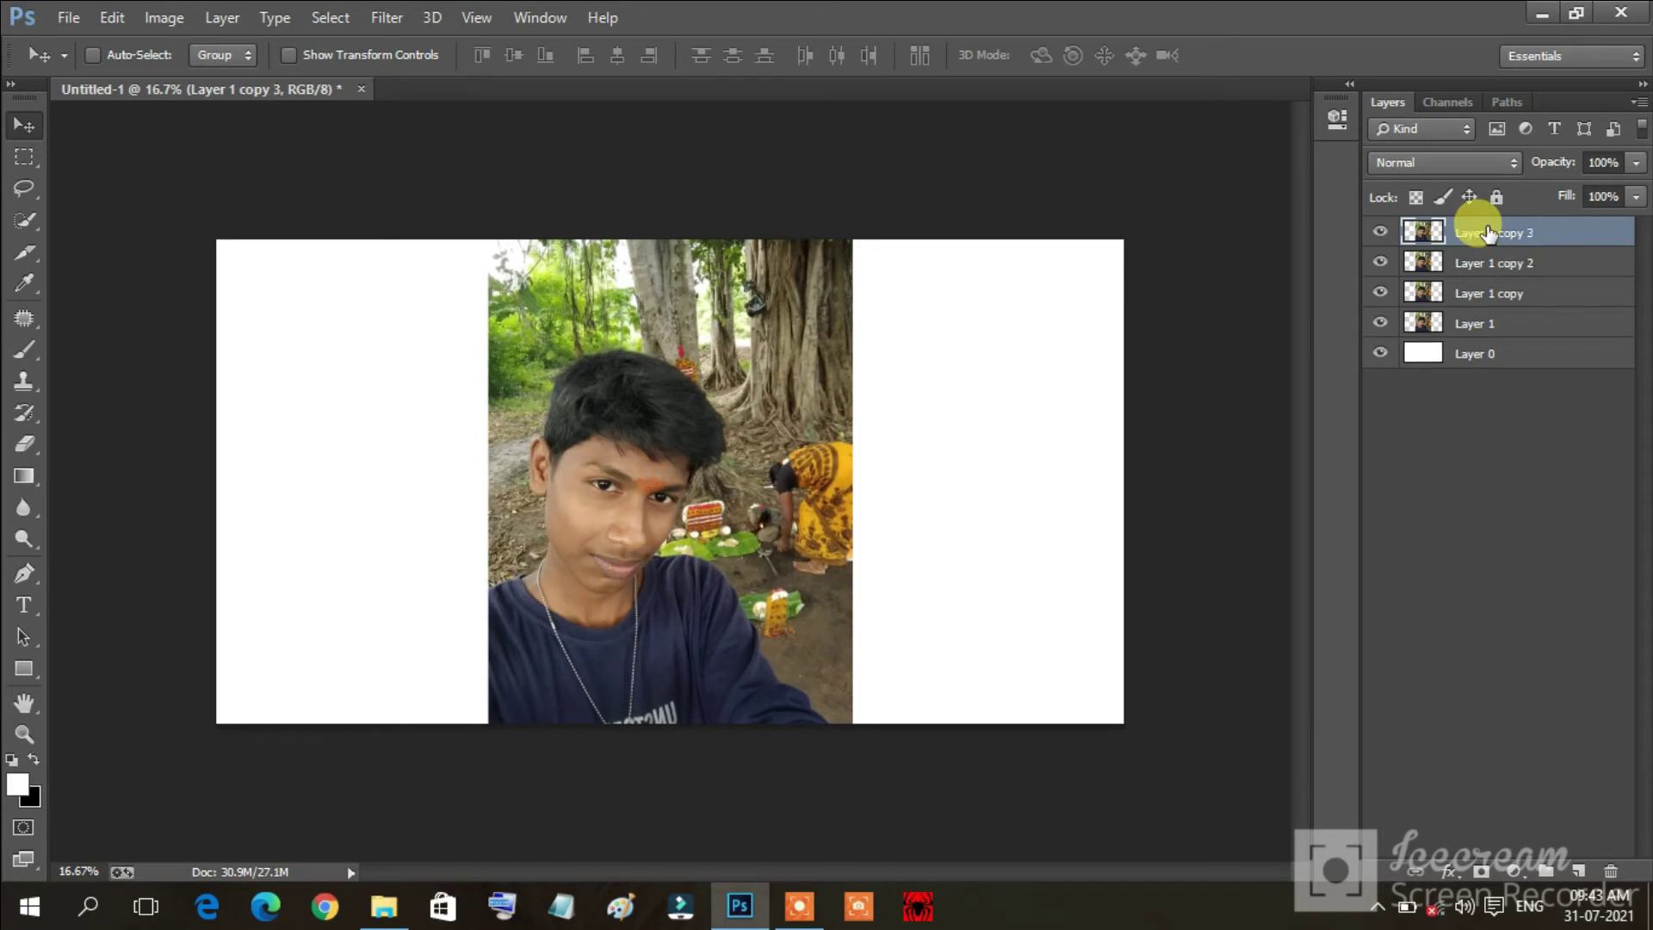
{"action": "key", "text": "ctrl+j"}
{"action": "key", "text": "ctrl+j"}
{"action": "key", "text": "ctrl+j"}
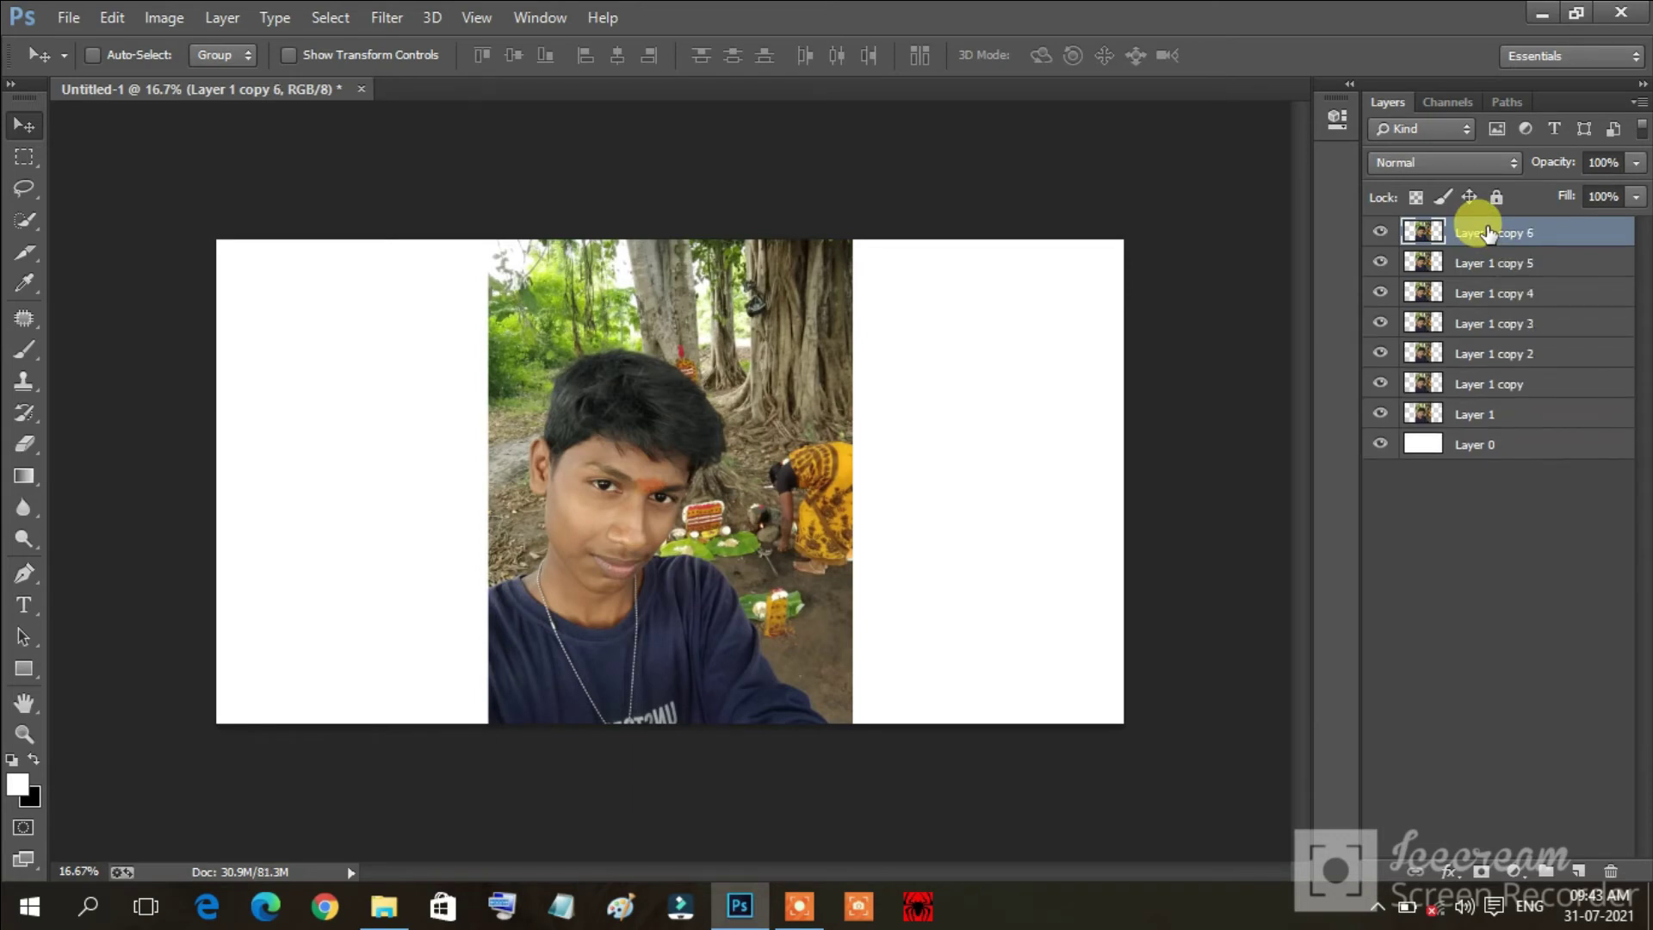
{"action": "key", "text": "ctrl+j"}
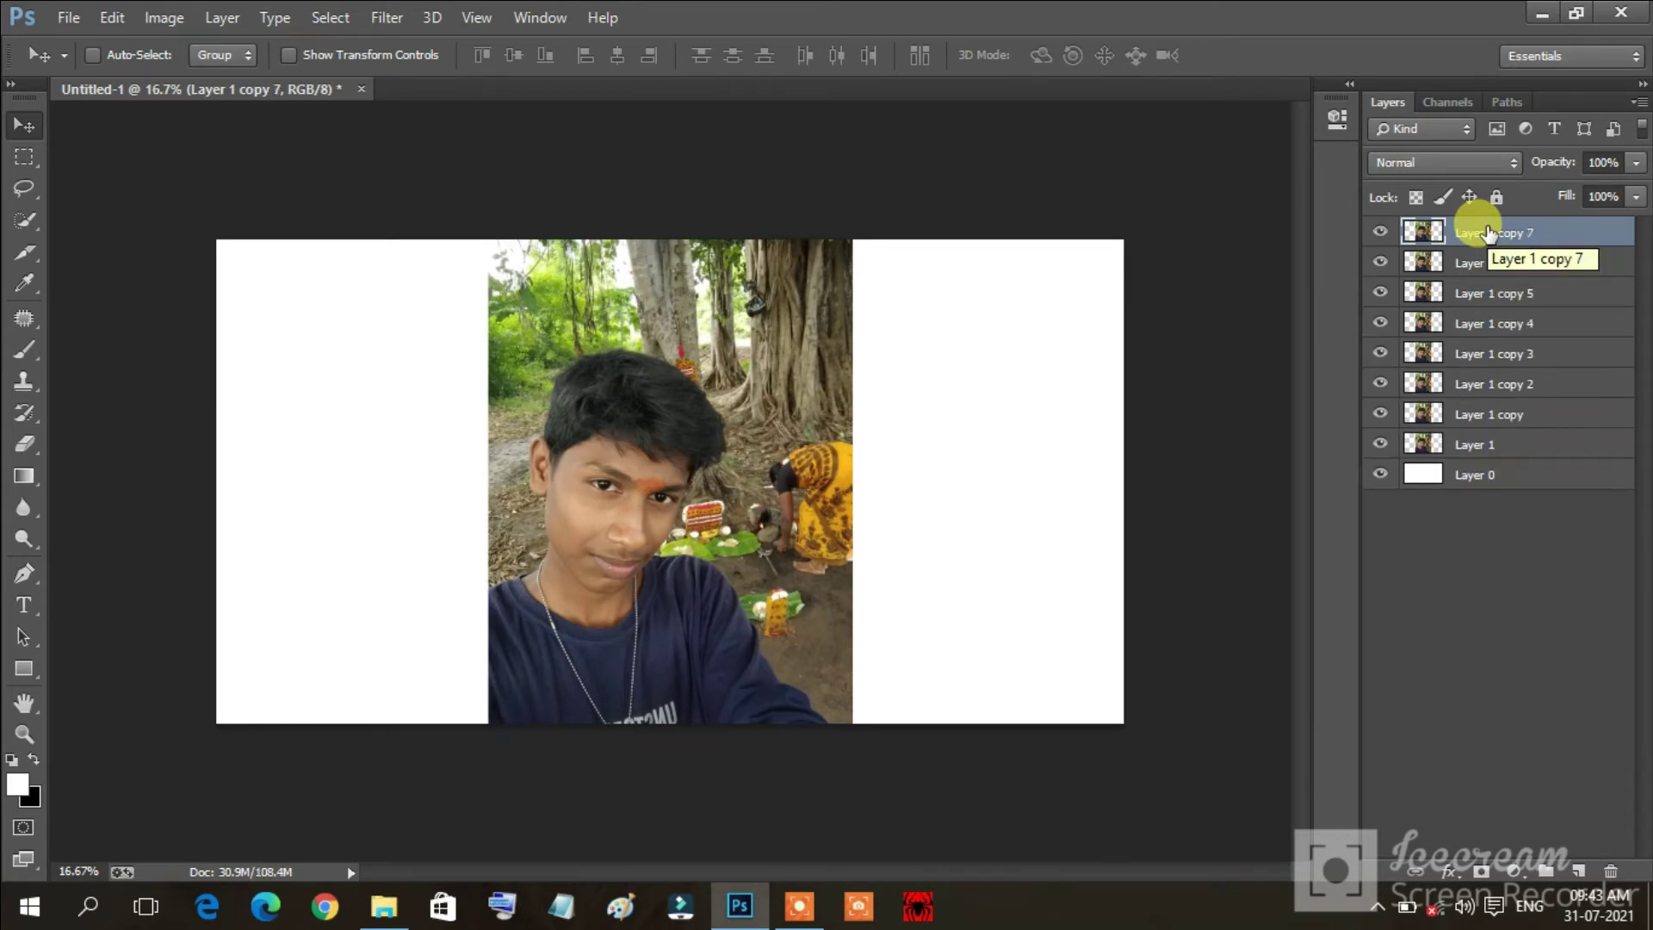
{"action": "key", "text": "Delete"}
{"action": "key", "text": "Delete"}
{"action": "key", "text": "Delete"}
{"action": "key", "text": "Delete"}
{"action": "key", "text": "Delete"}
{"action": "key", "text": "Delete"}
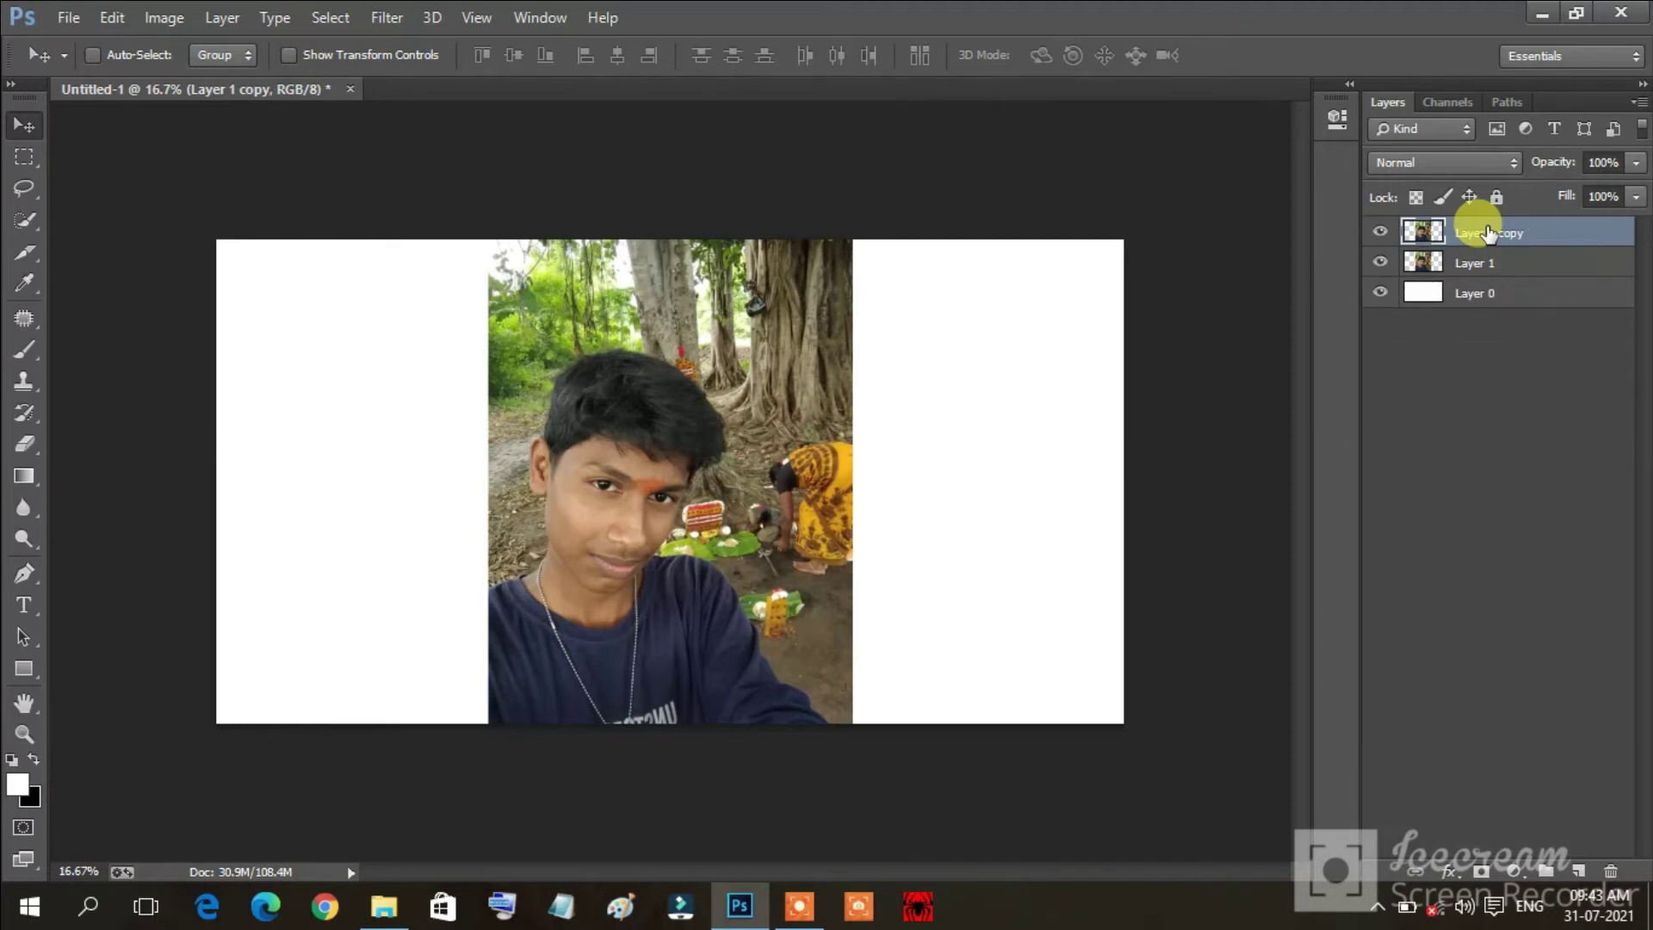
{"action": "key", "text": "Delete"}
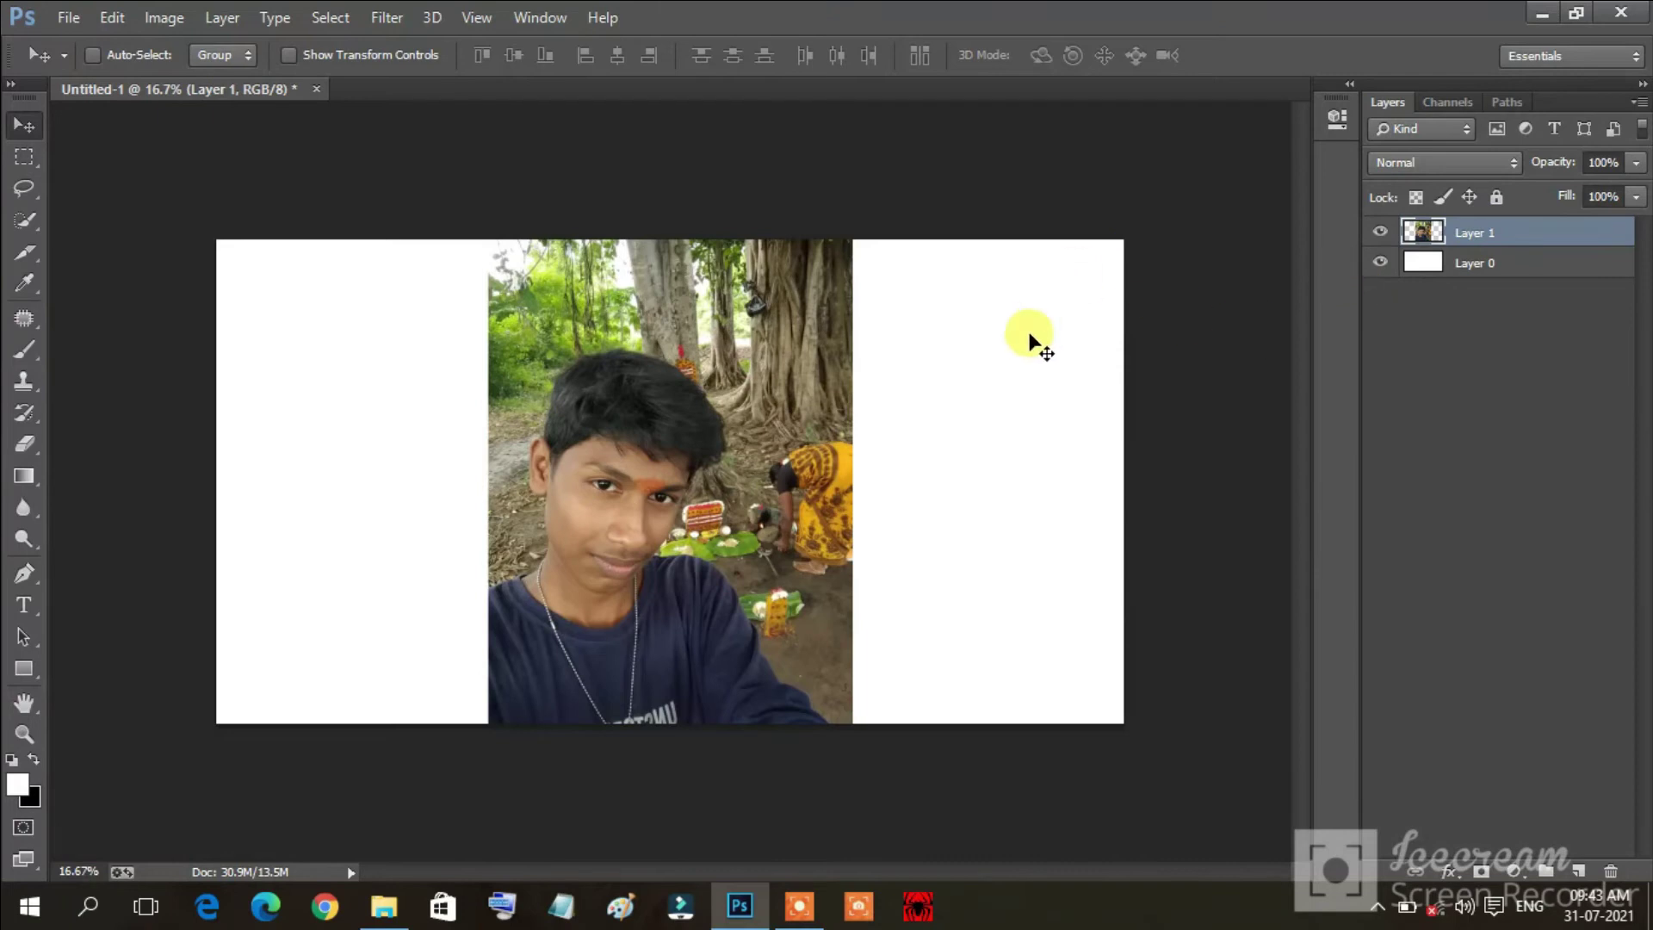
{"action": "key", "text": "ctrl+m"}
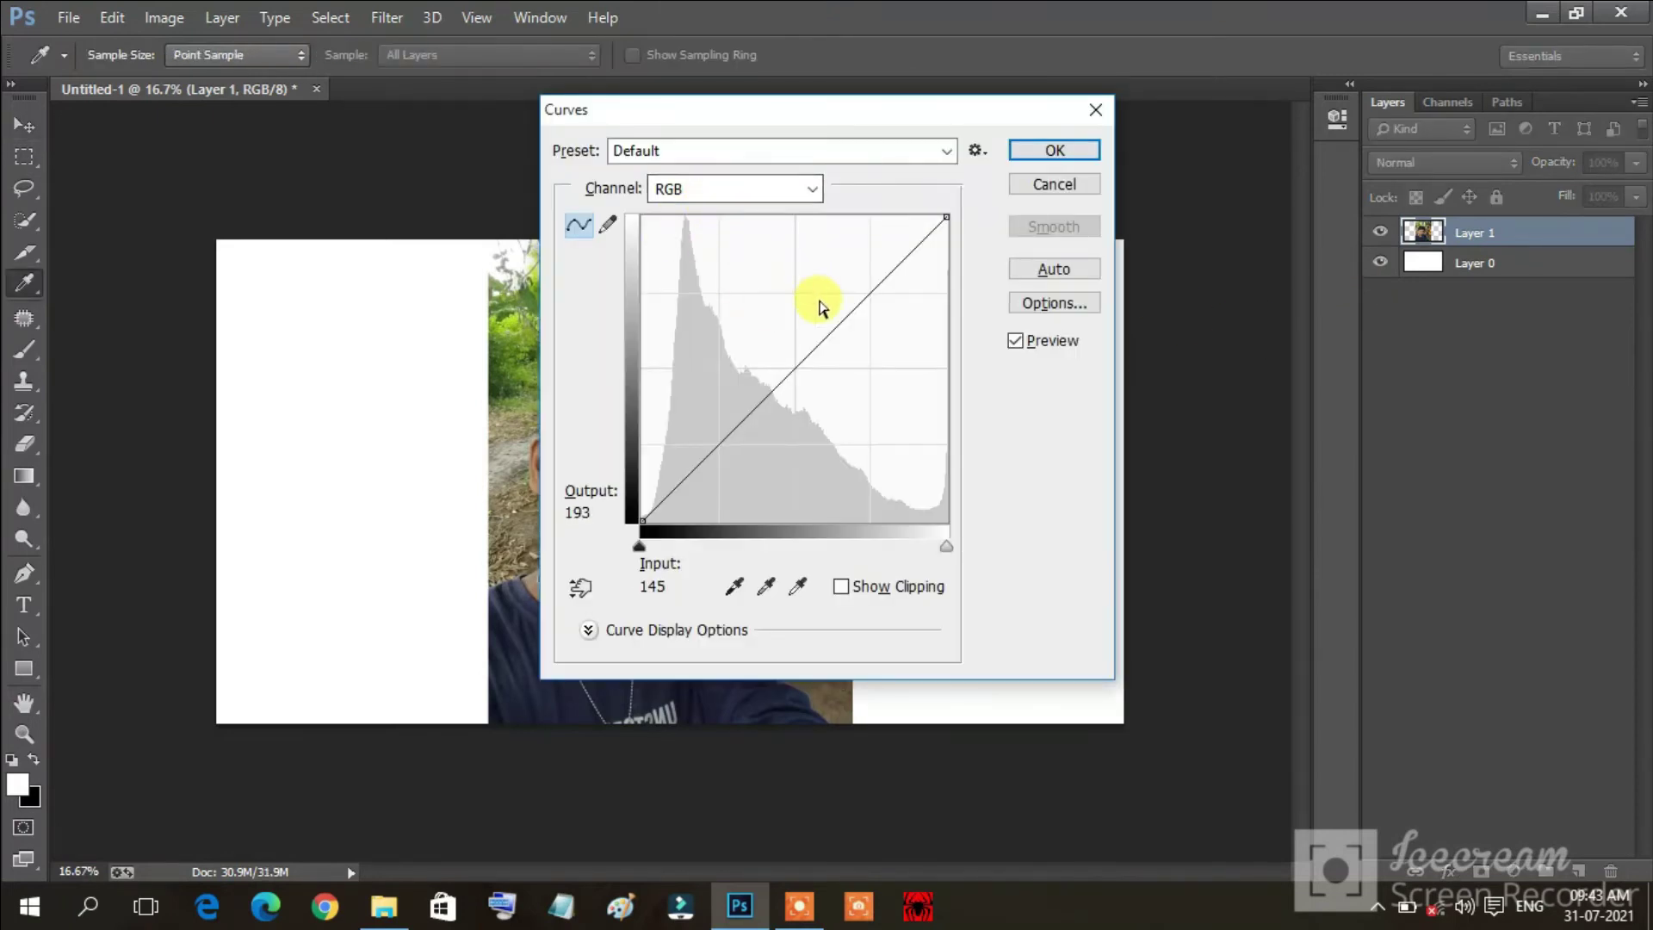
{"action": "left_click_drag", "start_coordinate": [946, 110], "coordinate": [1312, 121]}
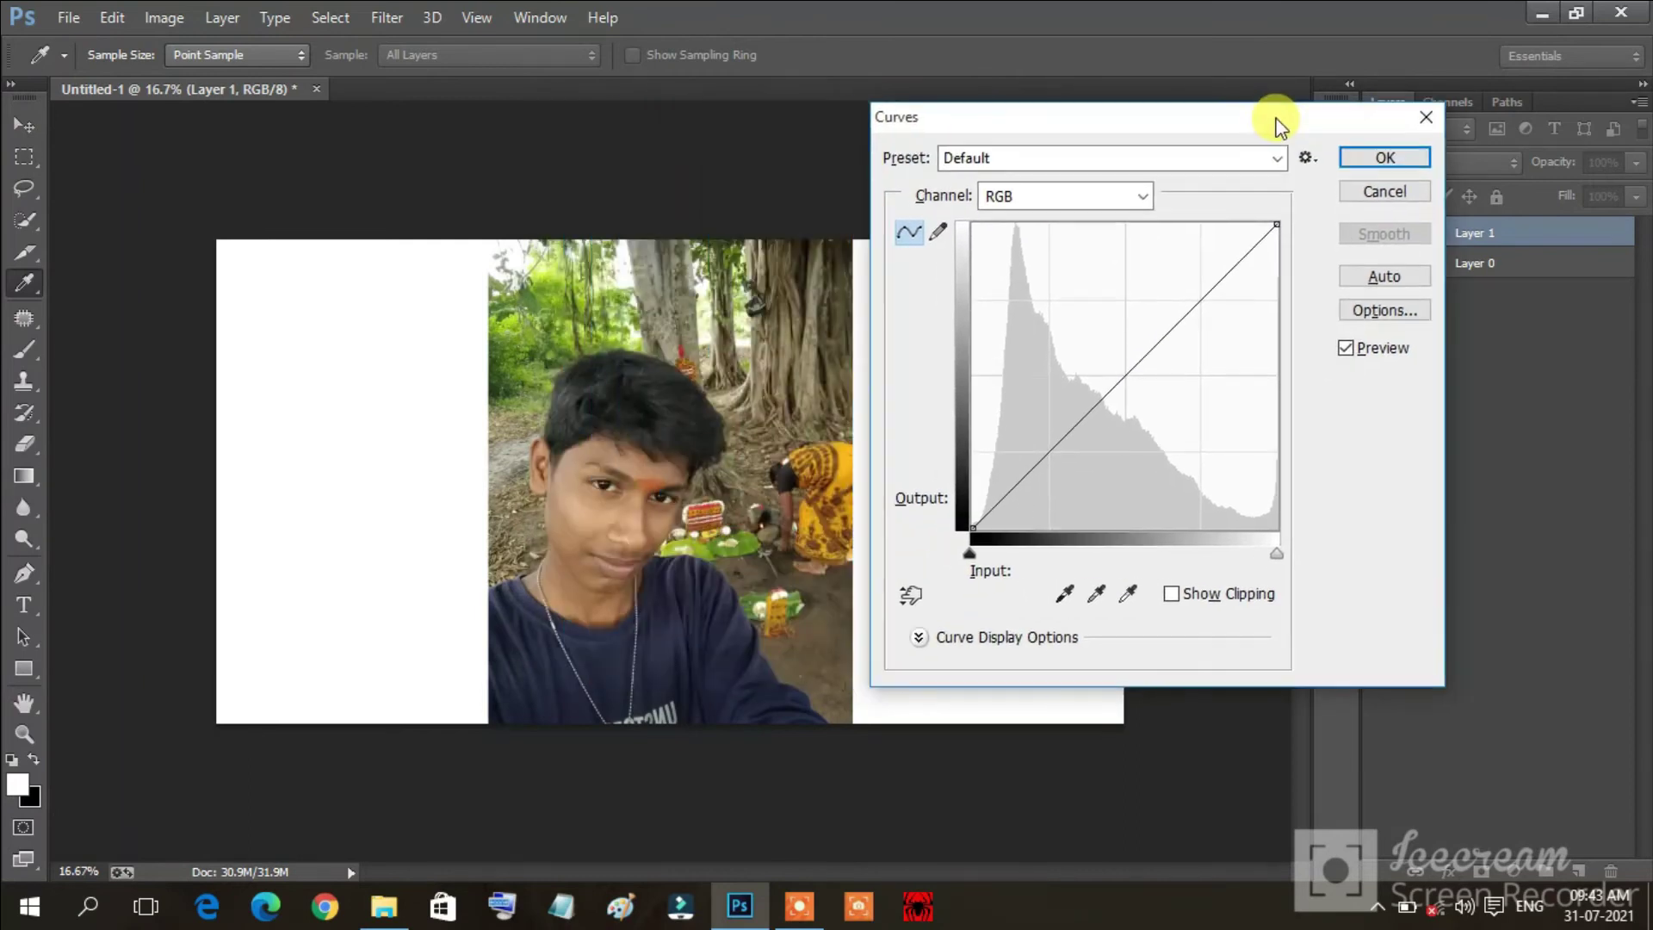
{"action": "left_click", "coordinate": [1113, 390]}
{"action": "mouse_move", "coordinate": [1114, 390]}
{"action": "left_mouse_down"}
{"action": "mouse_move", "coordinate": [974, 276]}
{"action": "mouse_move", "coordinate": [1151, 394]}
{"action": "mouse_move", "coordinate": [1074, 332]}
{"action": "mouse_move", "coordinate": [1125, 376]}
{"action": "left_mouse_up"}
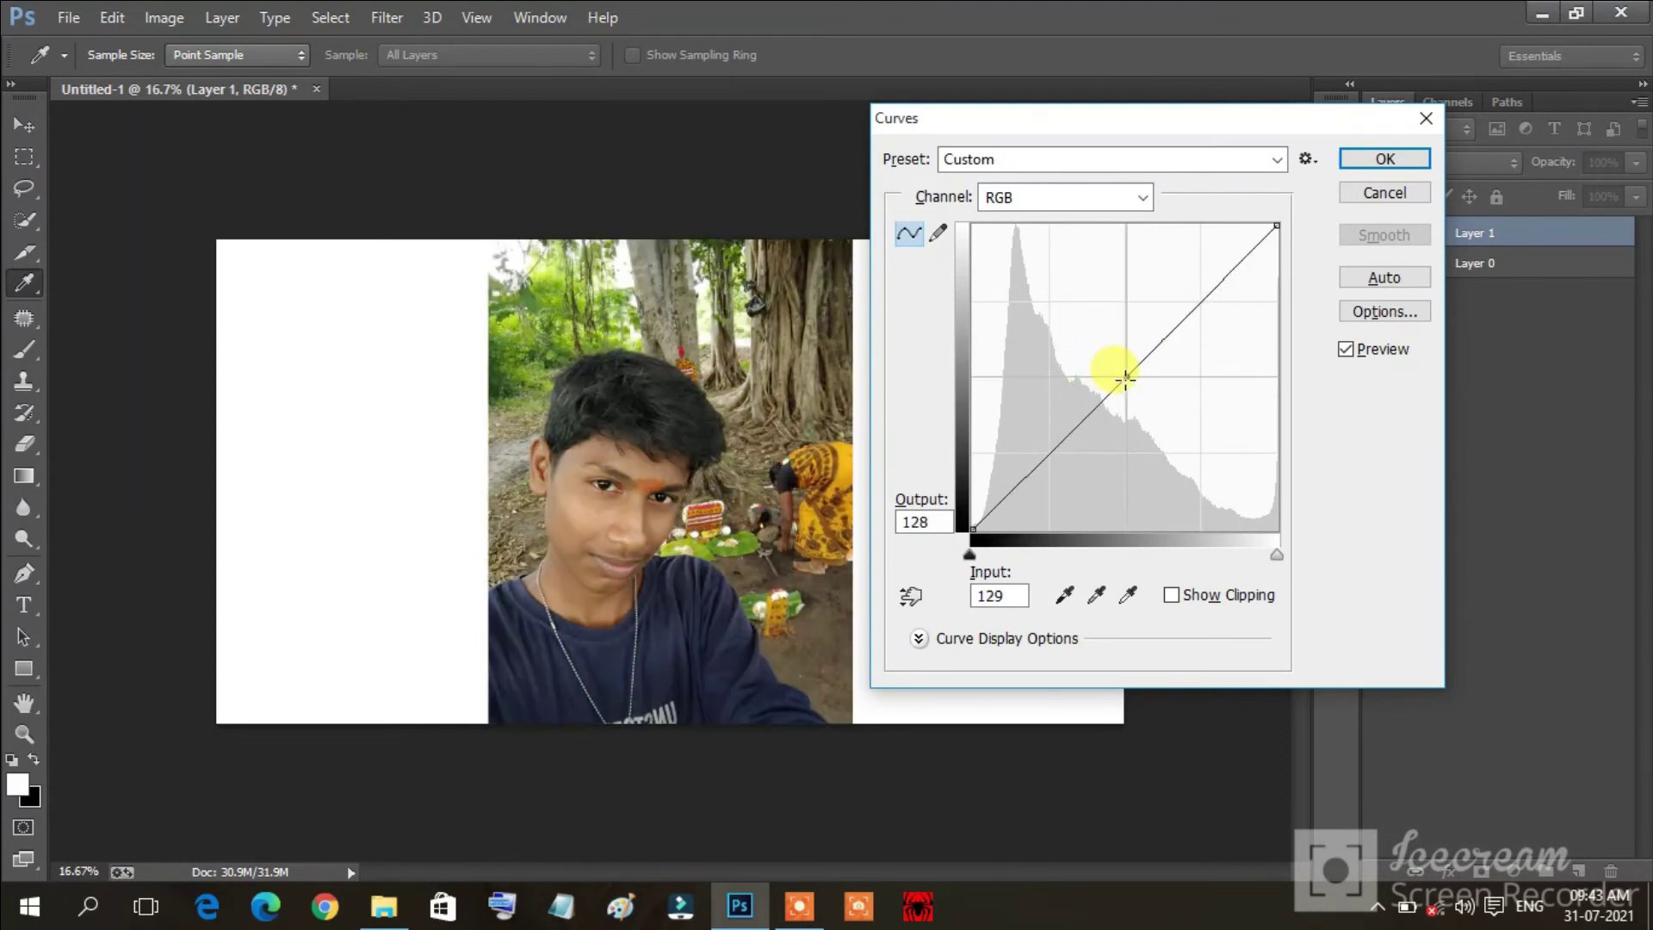
{"action": "left_click", "coordinate": [1421, 117]}
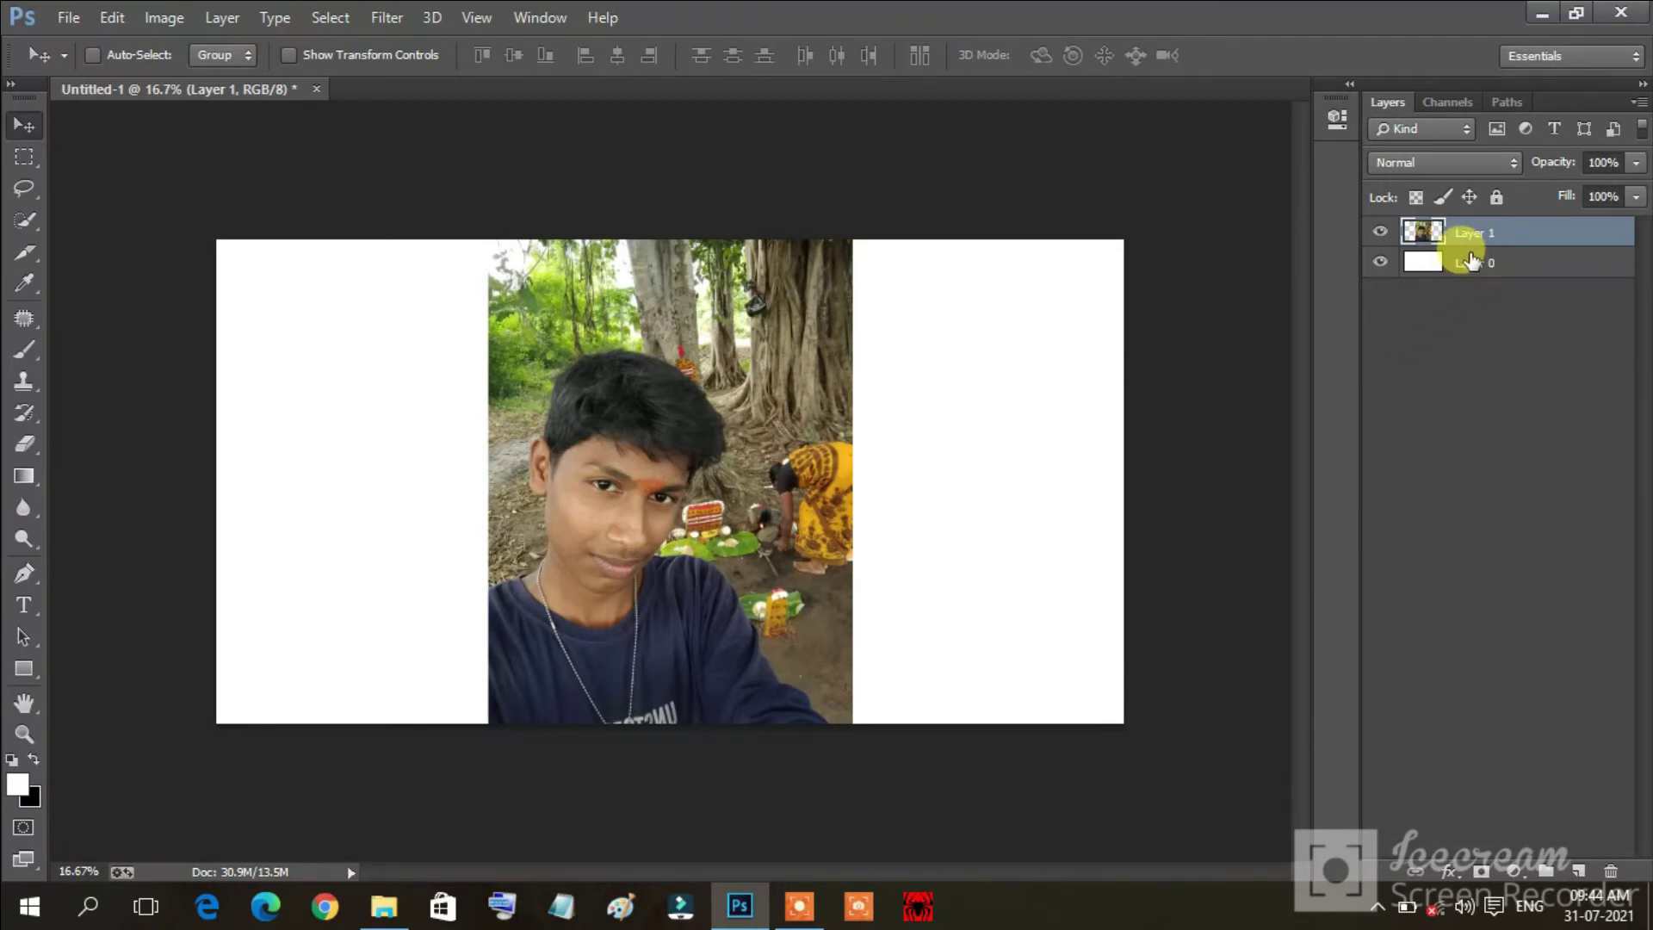
Group Layer 1 and Layer 0 into Group 1, move both out, and delete the group.
{"action": "left_click", "coordinate": [1471, 264], "text": "shift"}
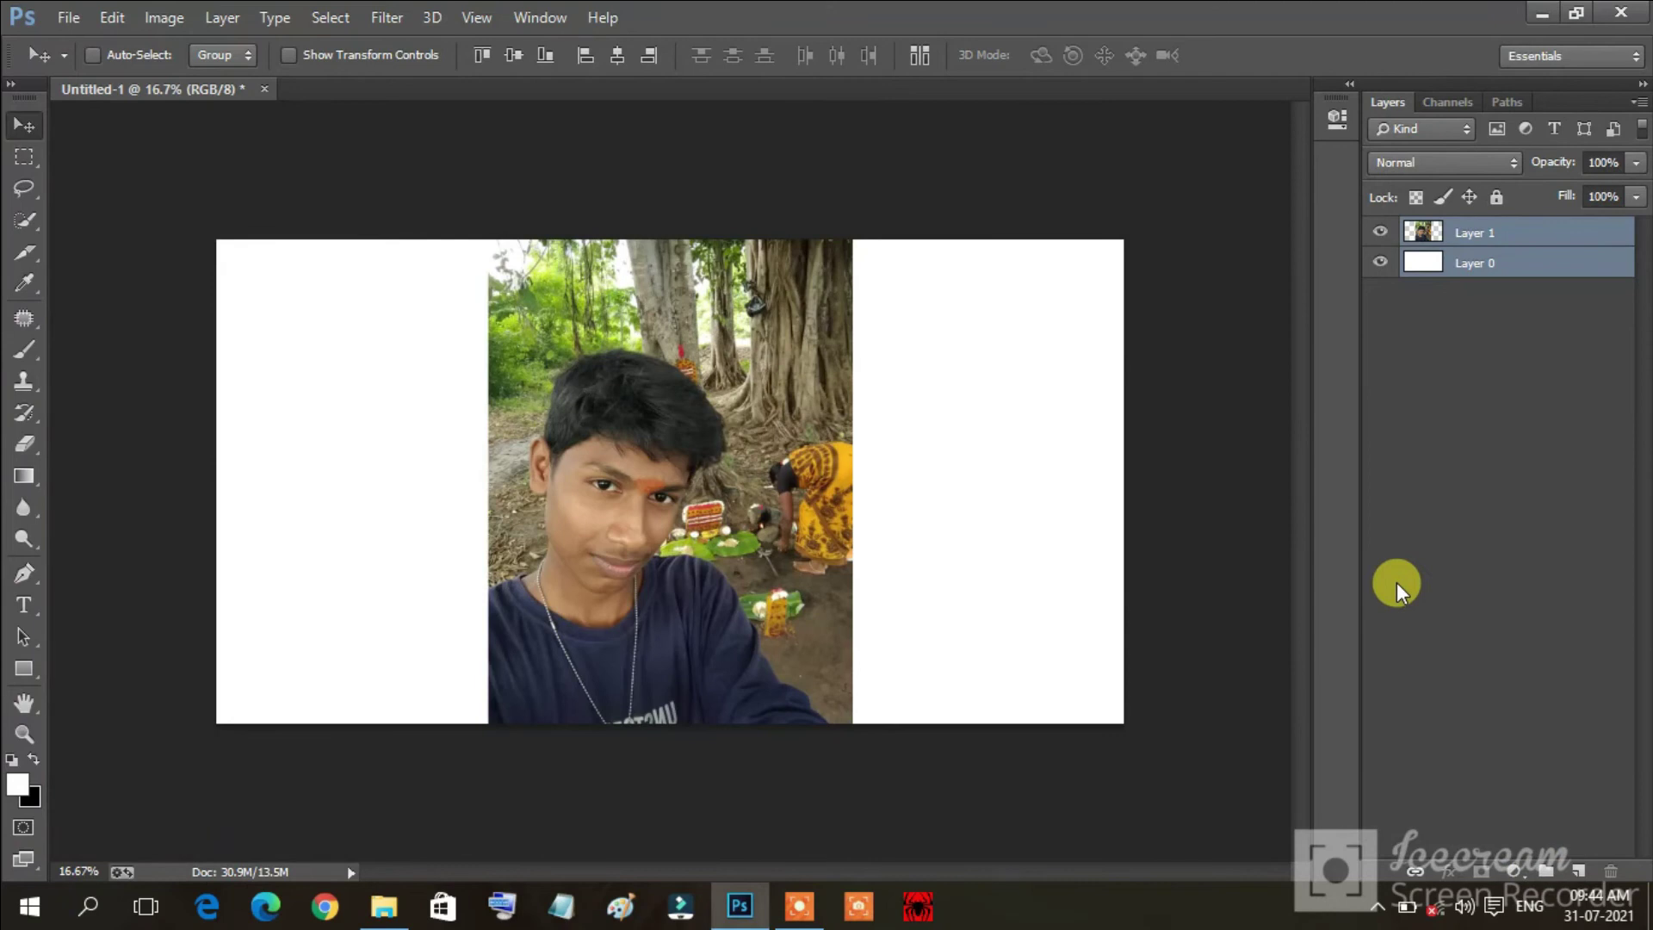
{"action": "key", "text": "ctrl+g"}
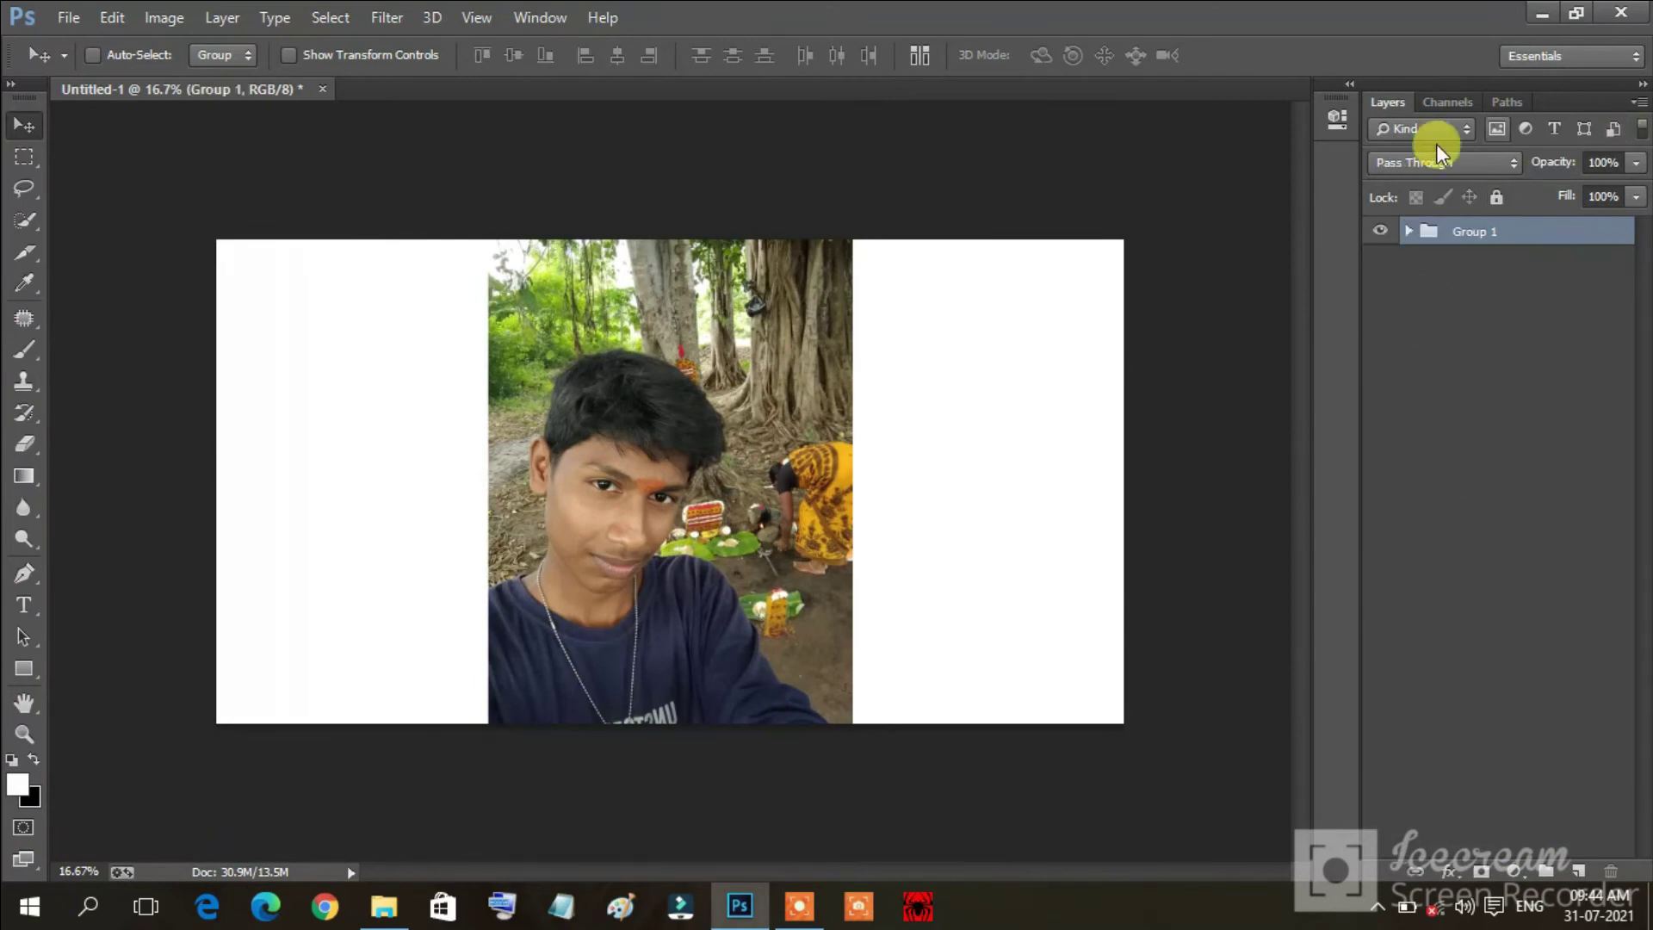
{"action": "left_click", "coordinate": [1410, 232]}
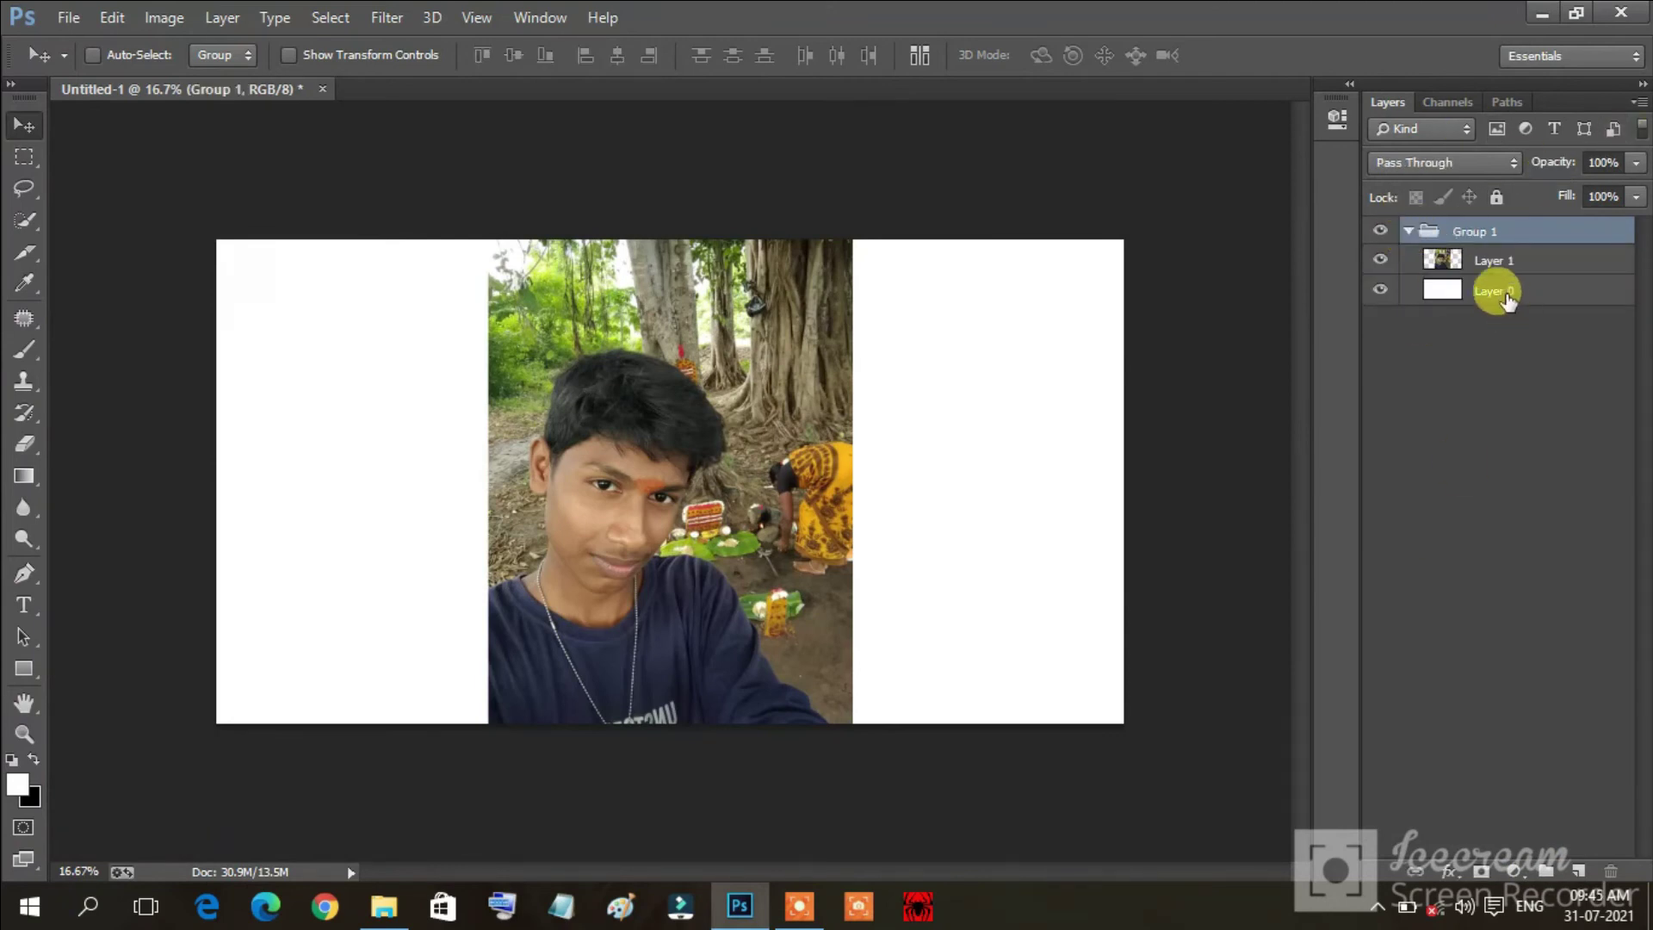
{"action": "left_click_drag", "start_coordinate": [1462, 262], "coordinate": [1474, 343]}
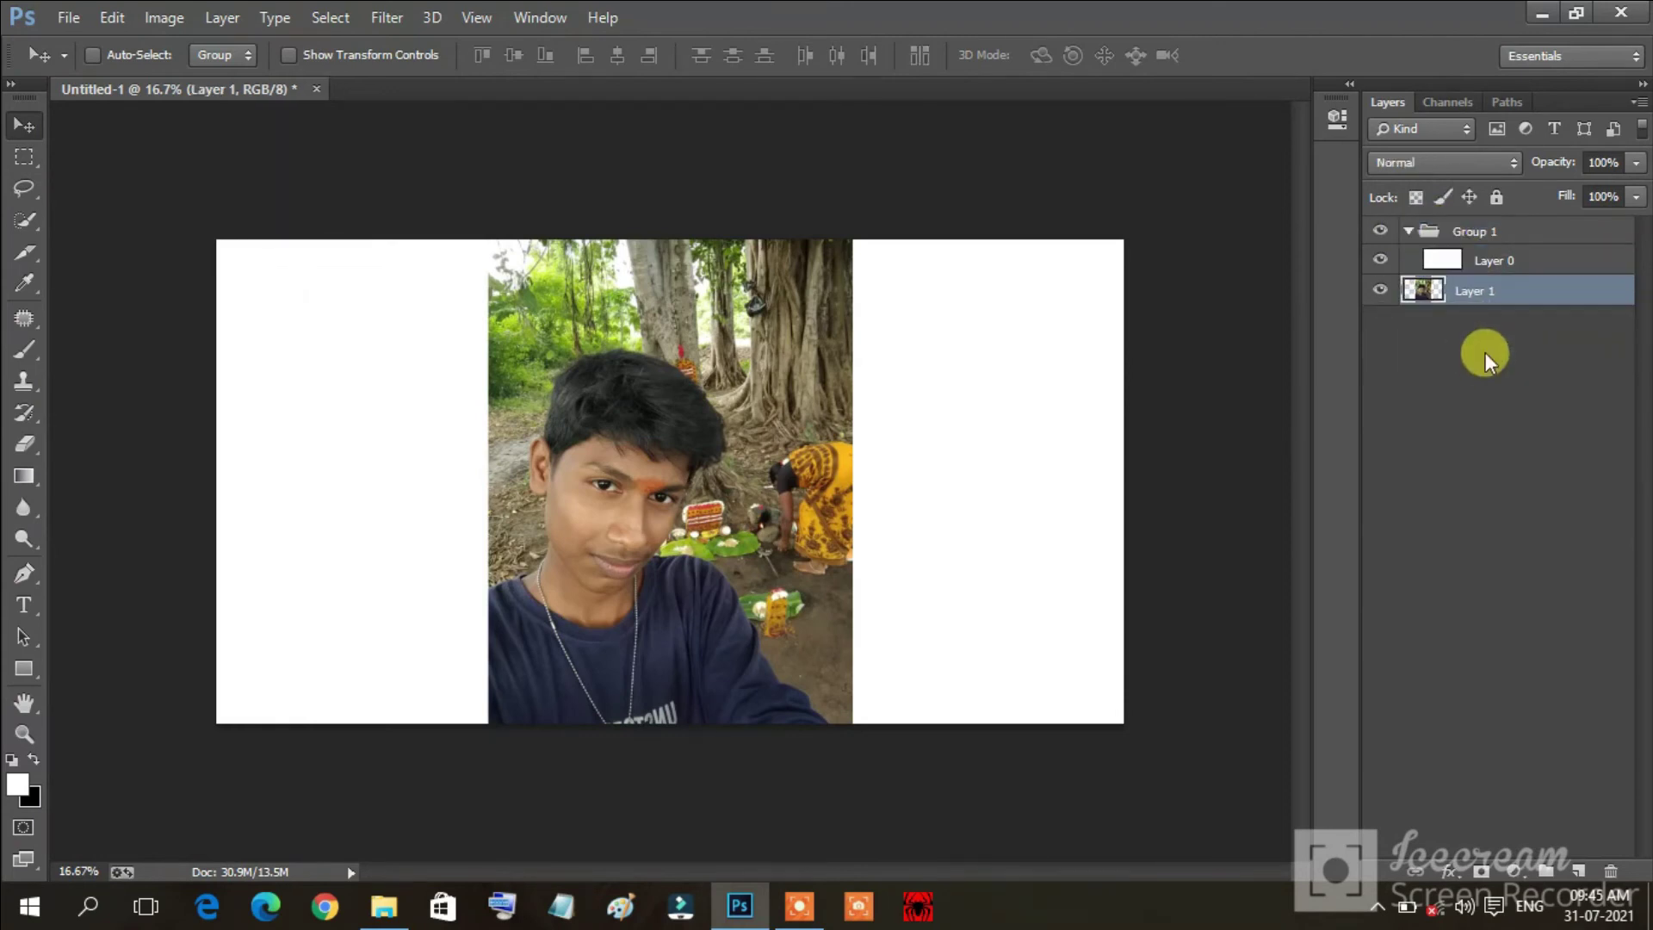
{"action": "left_click_drag", "start_coordinate": [1431, 259], "coordinate": [1450, 317]}
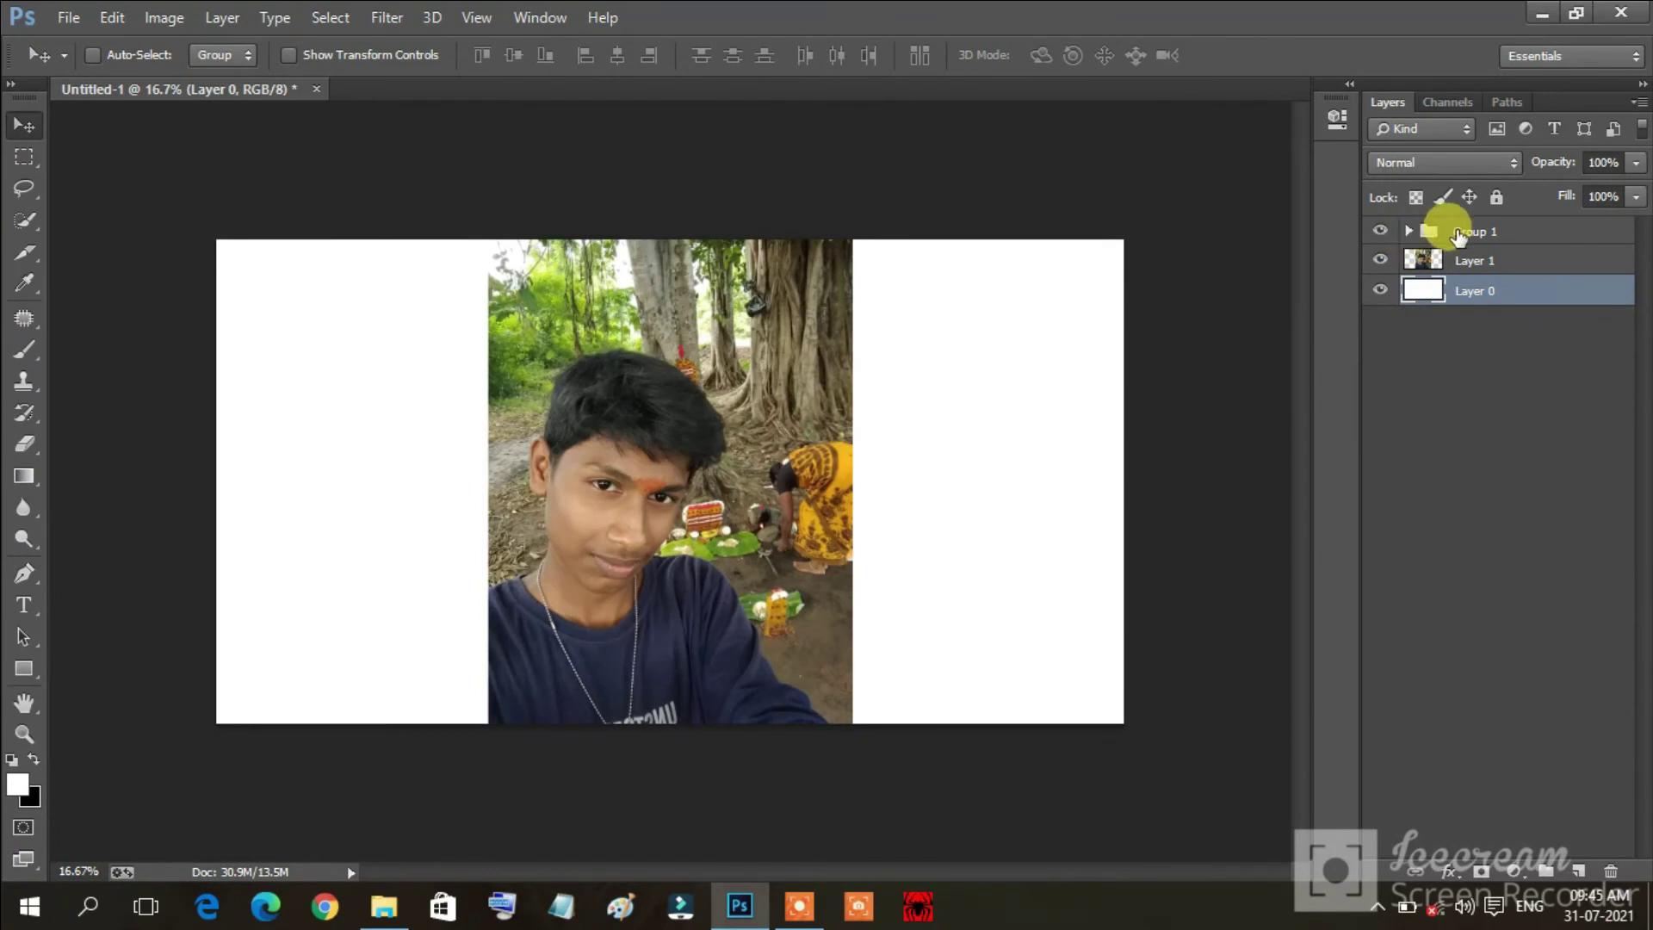
{"action": "left_click", "coordinate": [1458, 234]}
{"action": "key", "text": "Delete"}
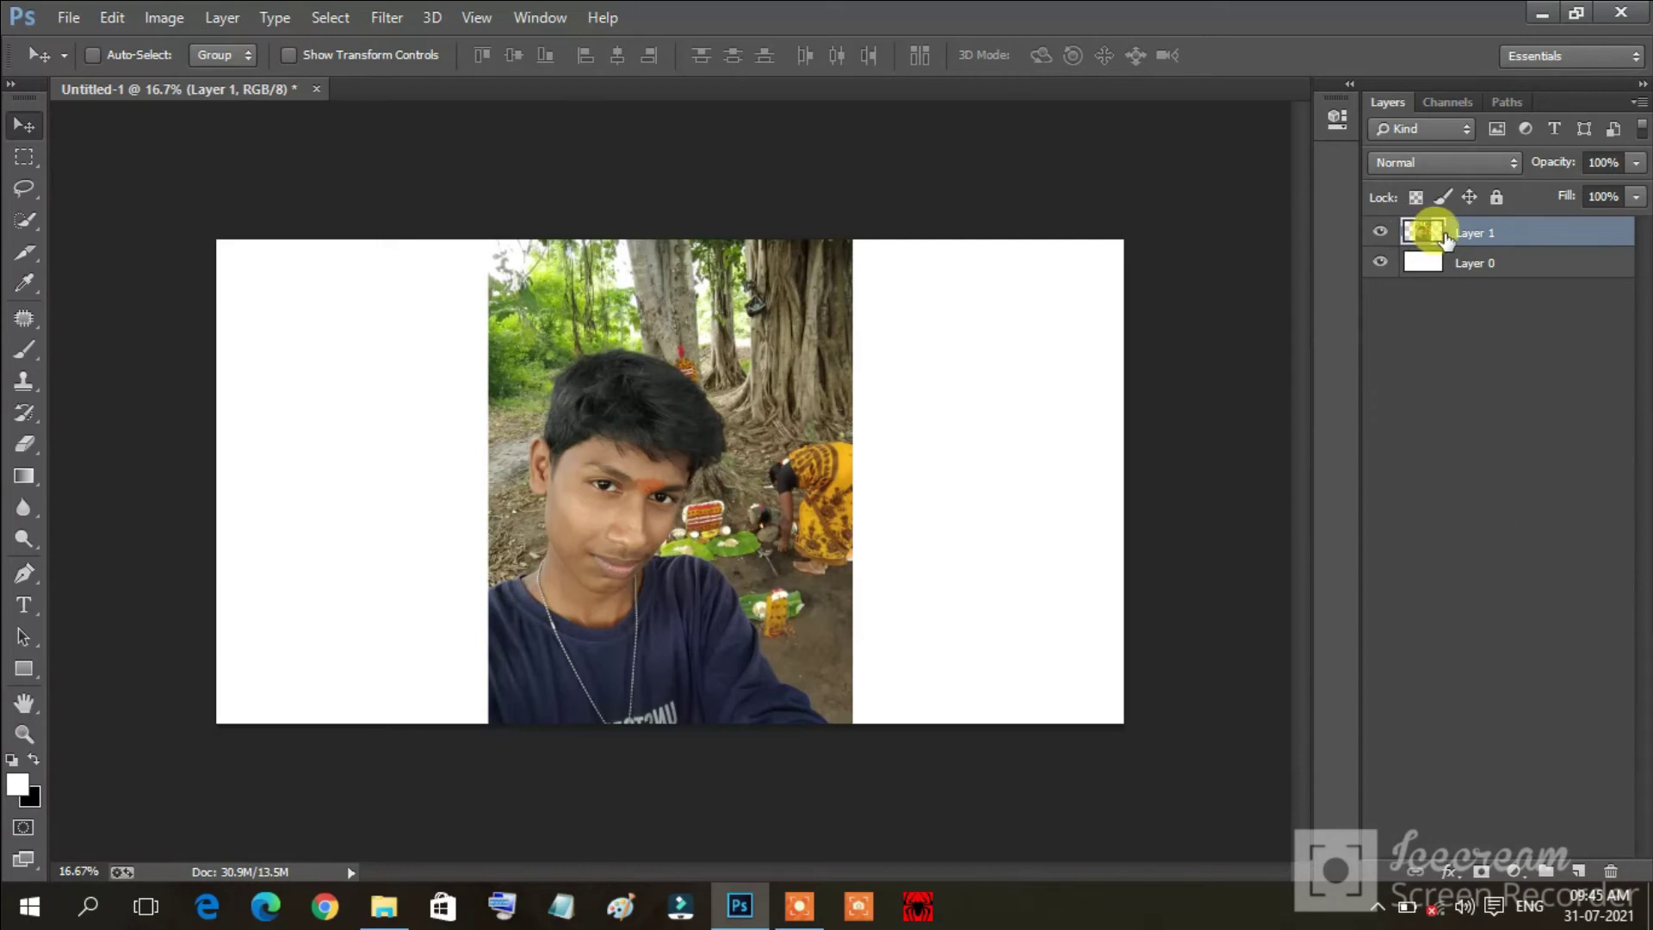
Regroup Layer 1, then ungroup it and place Layer 1 above Layer 0.
{"action": "key", "text": "ctrl+g"}
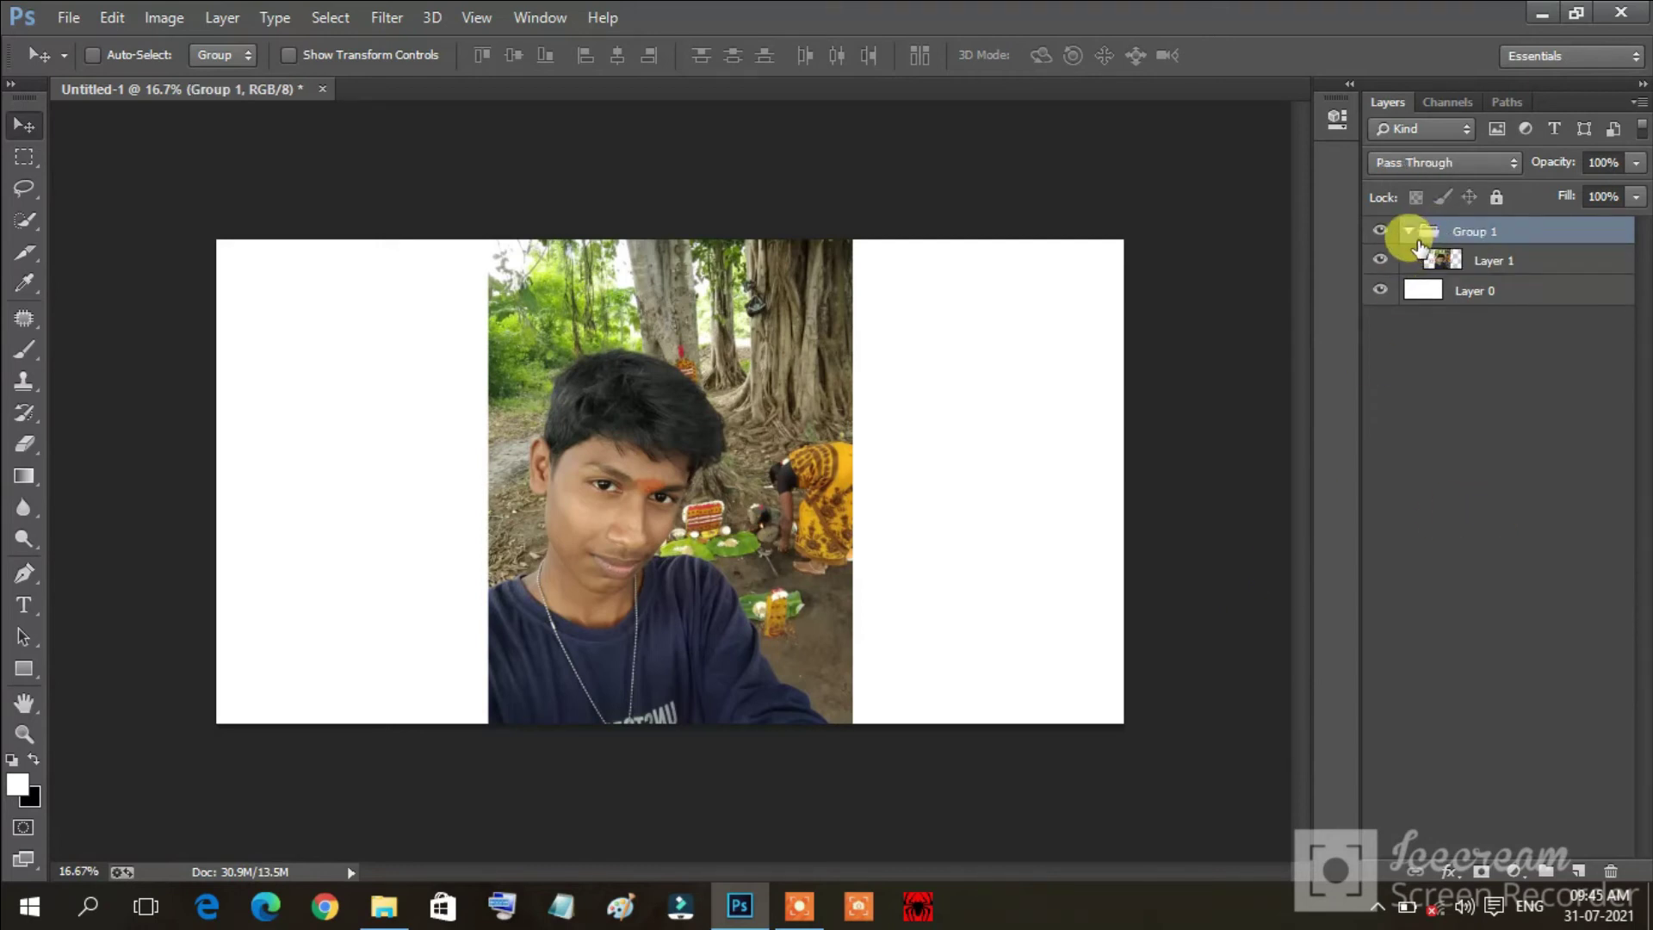
{"action": "left_click", "coordinate": [1410, 233]}
{"action": "left_click", "coordinate": [1409, 233]}
{"action": "left_click_drag", "start_coordinate": [1452, 260], "coordinate": [1452, 297]}
{"action": "left_click", "coordinate": [1444, 232]}
{"action": "key", "text": "ctrl+shift+g"}
{"action": "left_click_drag", "start_coordinate": [1442, 220], "coordinate": [1426, 232]}
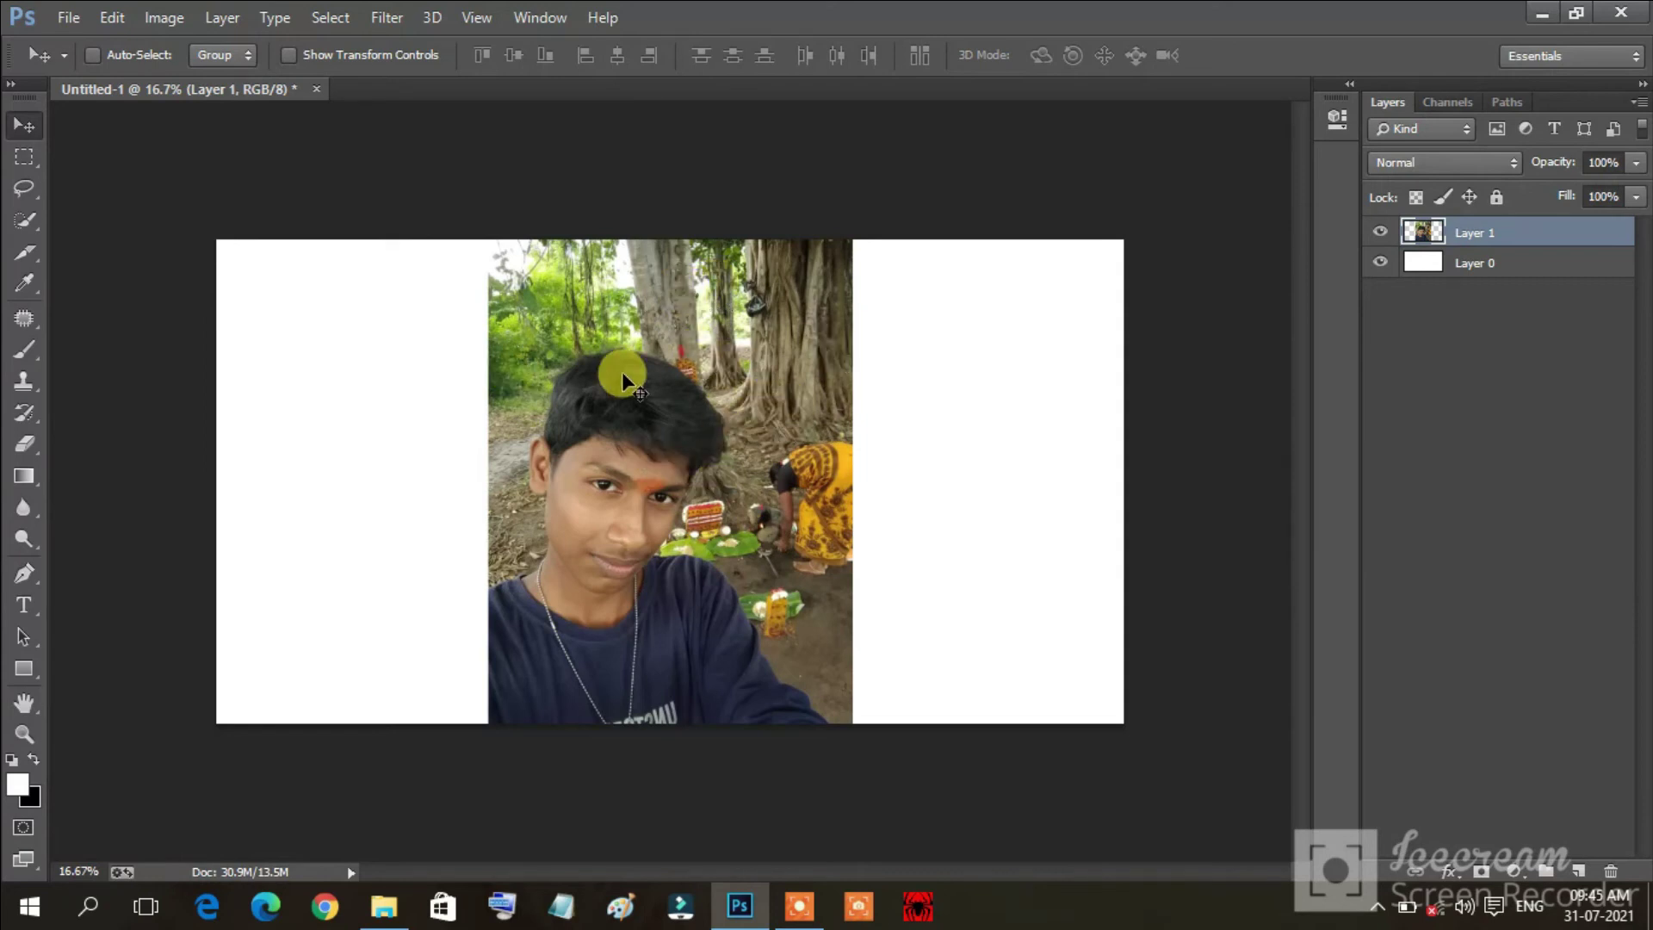
Invert the photo and revert it, then duplicate the layer and hide the original Layer 1.
{"action": "key", "text": "ctrl+i"}
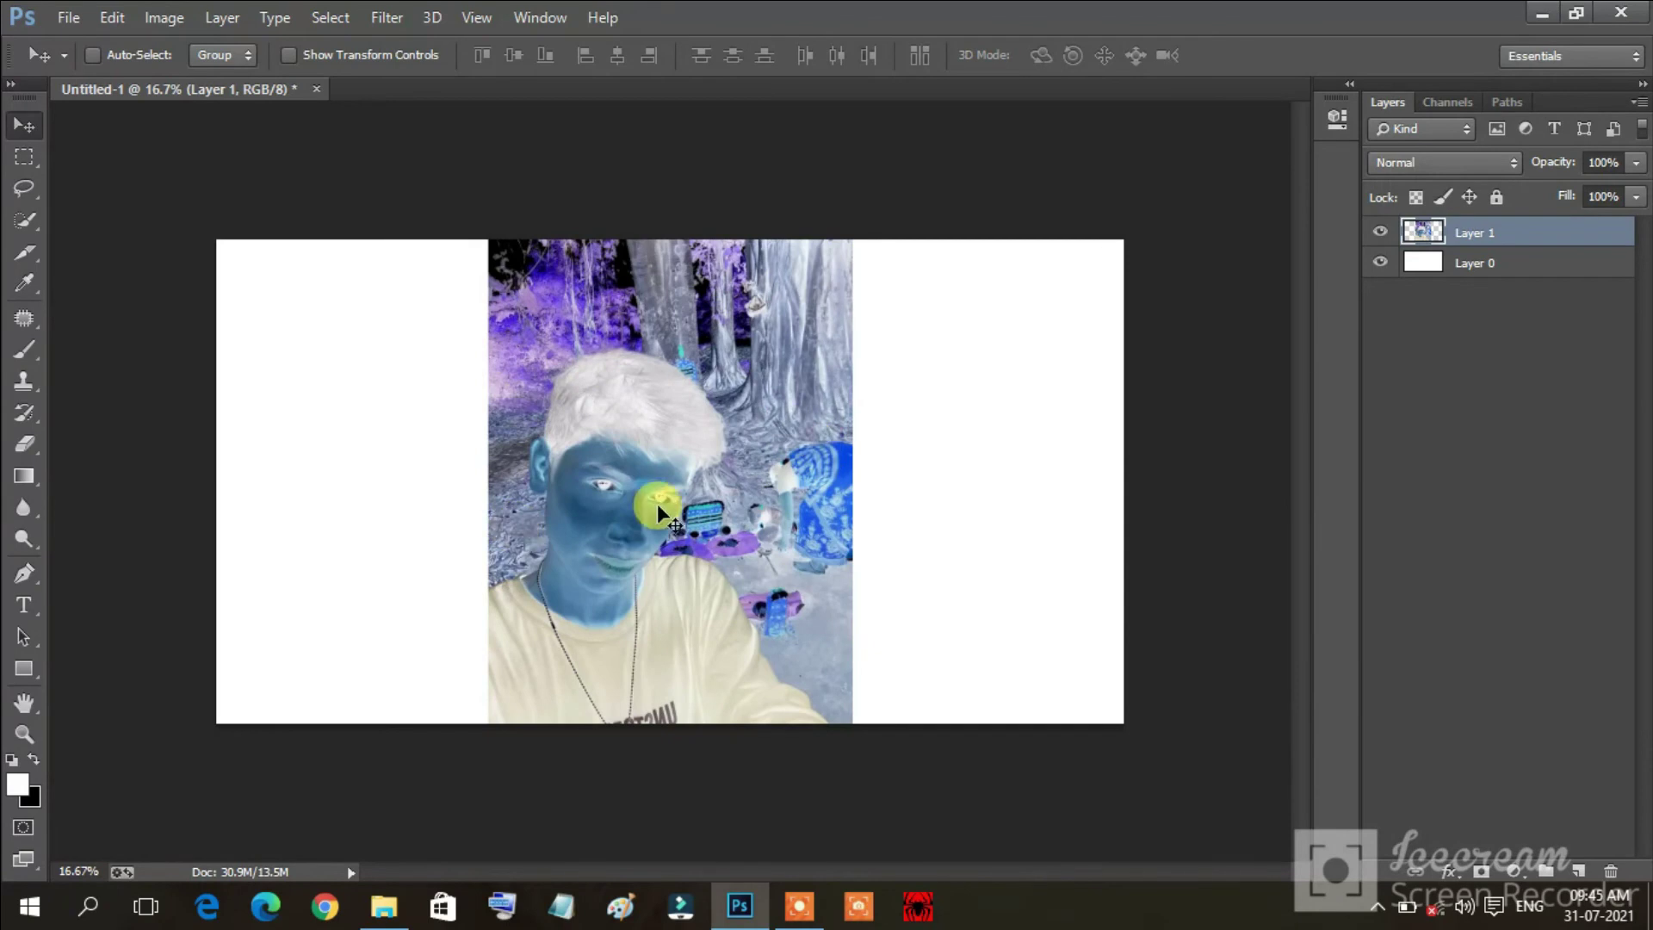
{"action": "key", "text": "ctrl+i"}
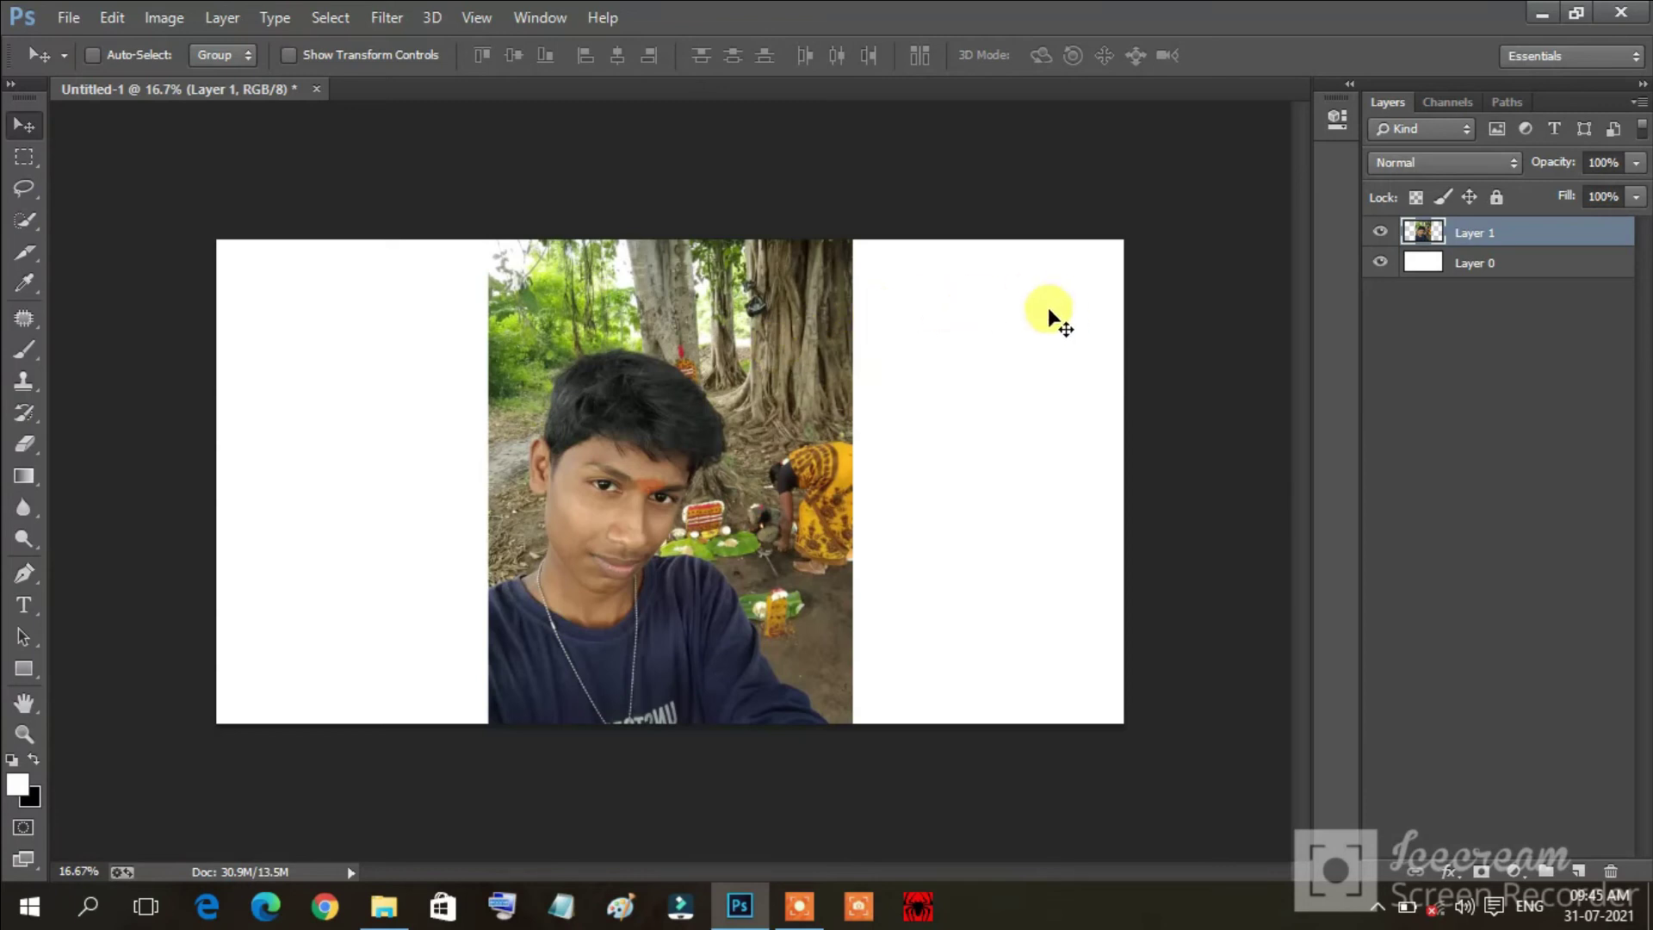
{"action": "key", "text": "ctrl+j"}
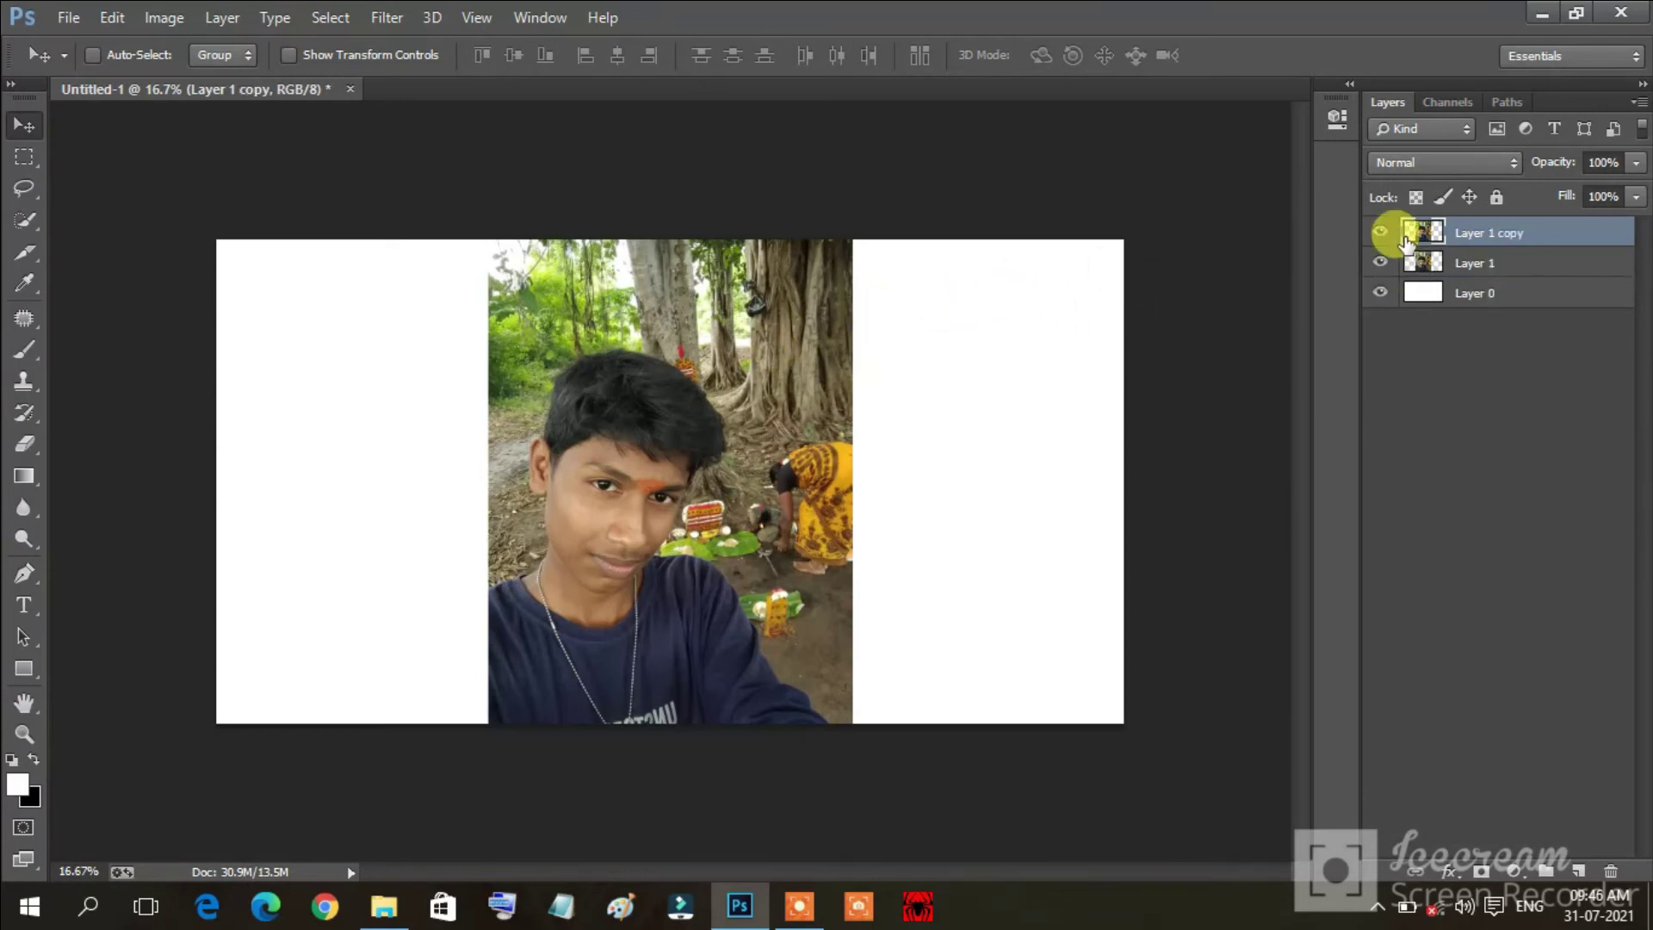
{"action": "left_click", "coordinate": [1380, 262]}
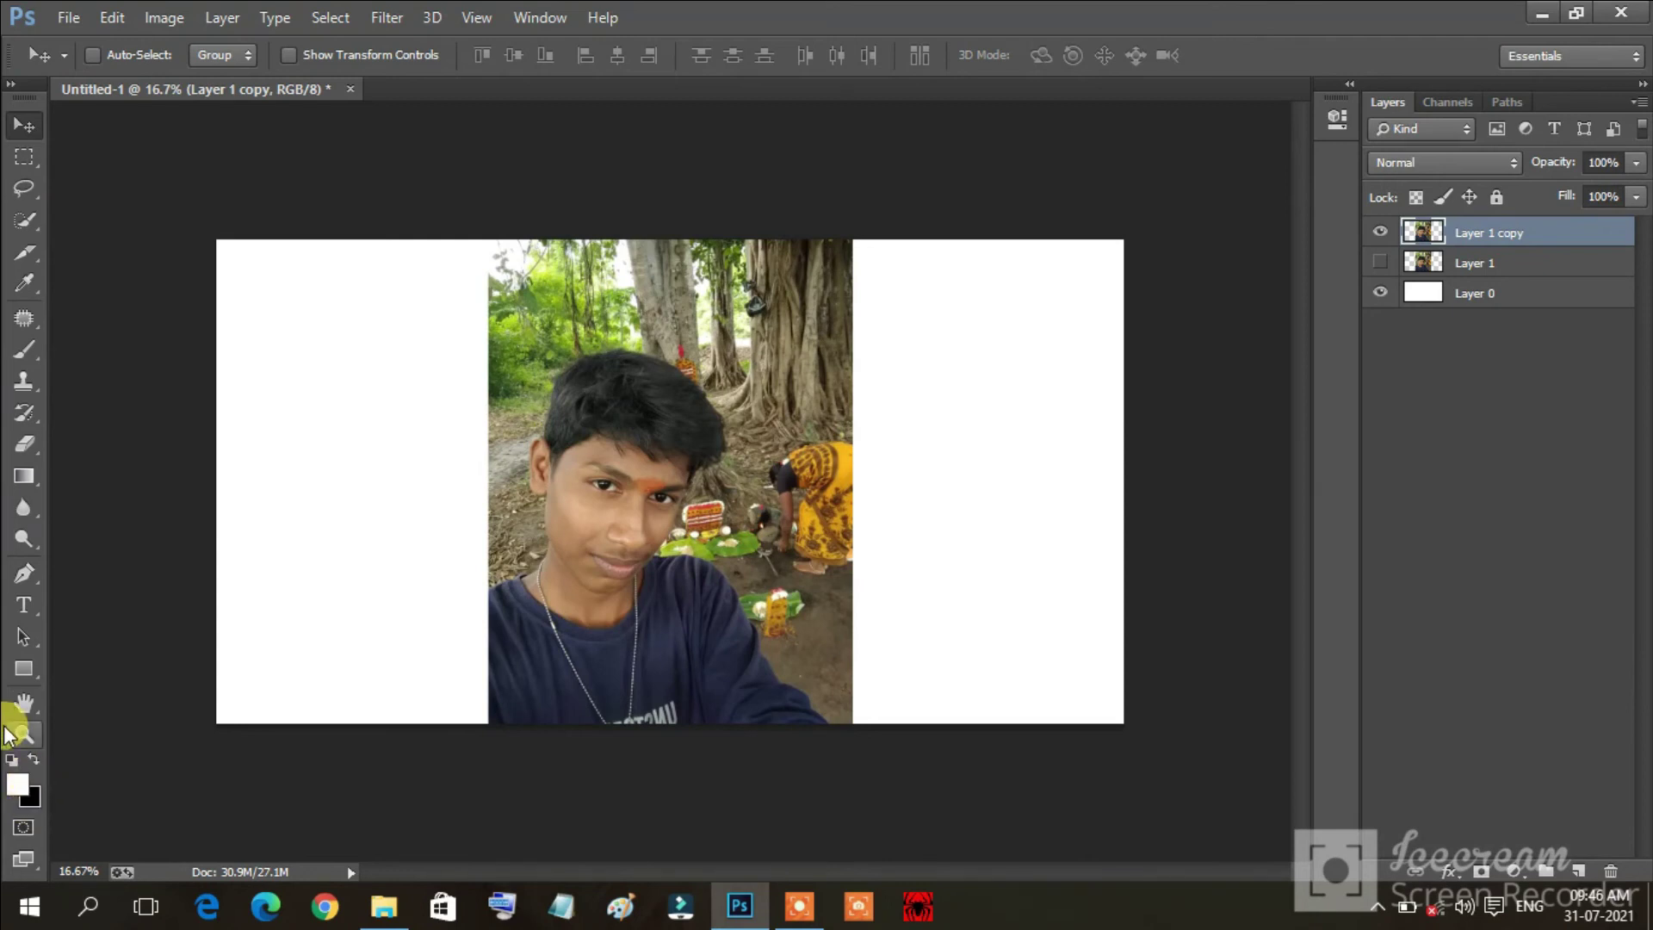
Test black and white fills on Layer 1 copy, undoing each one.
{"action": "key", "text": "ctrl+BackSpace"}
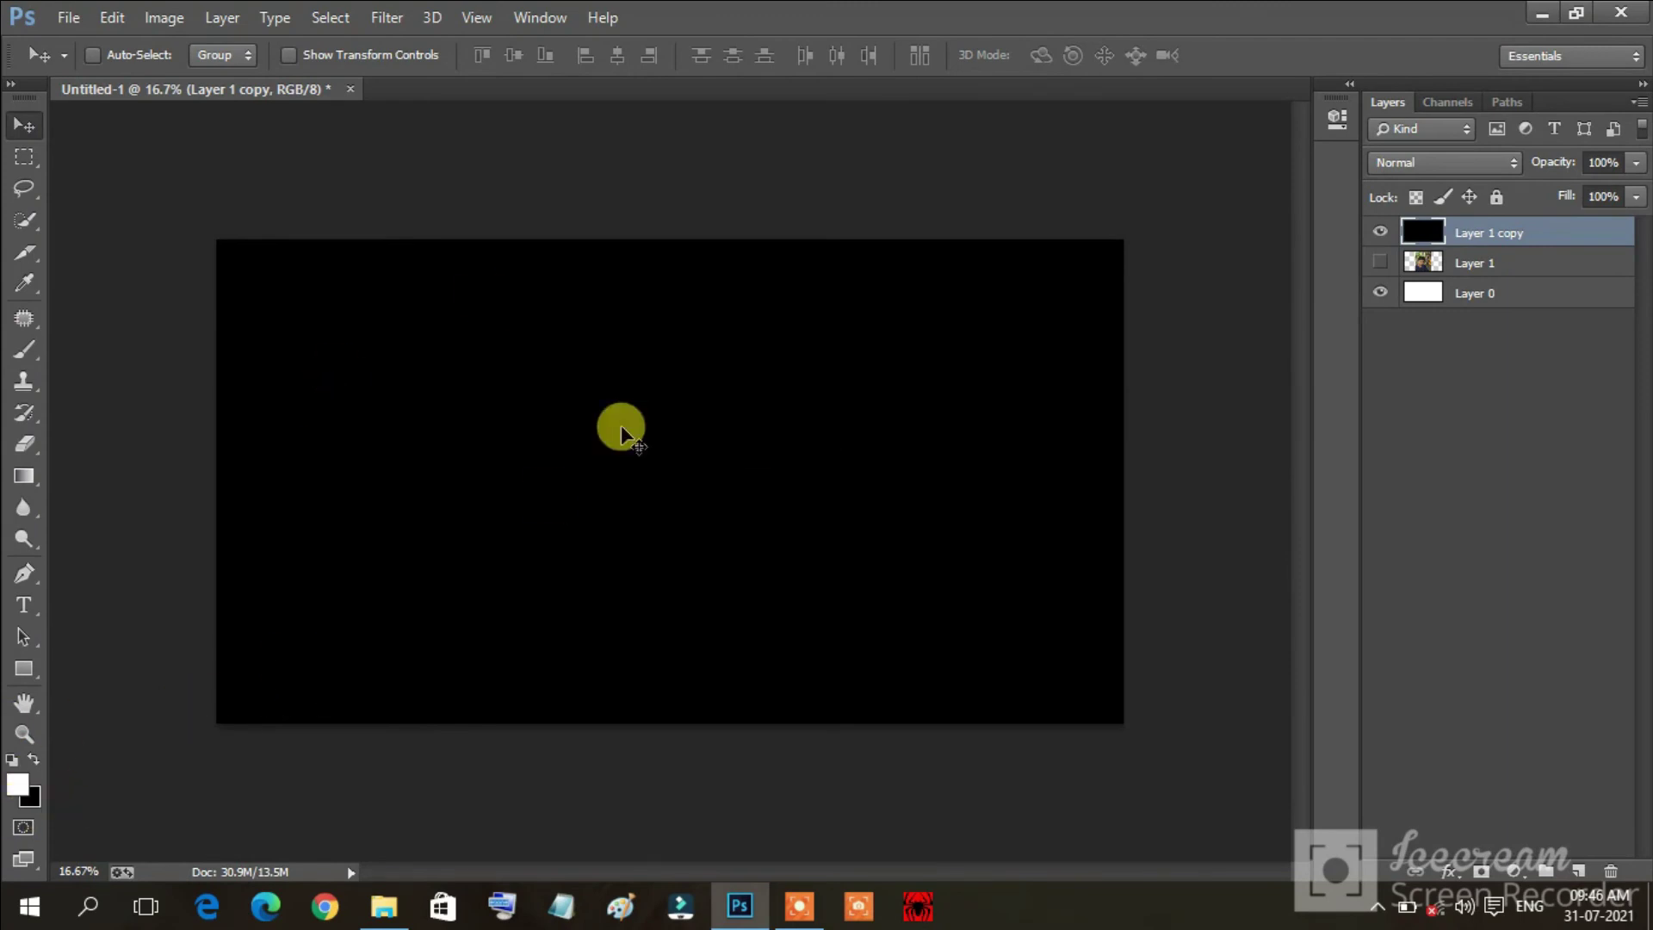
{"action": "key", "text": "ctrl+z"}
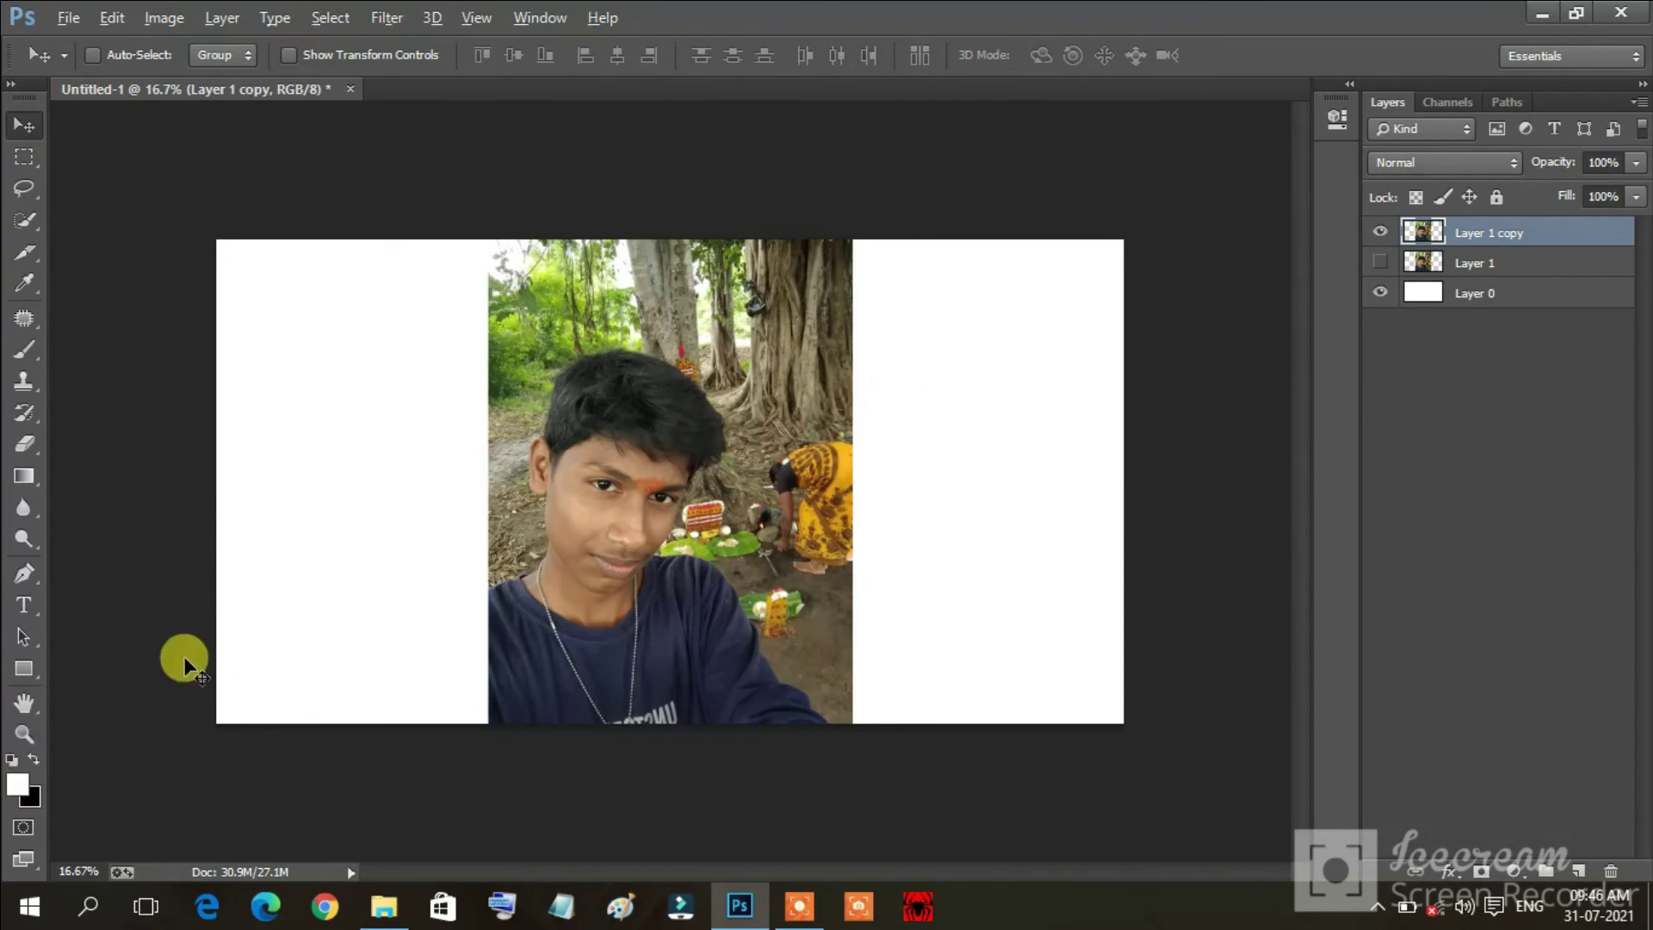
{"action": "key", "text": "alt+BackSpace"}
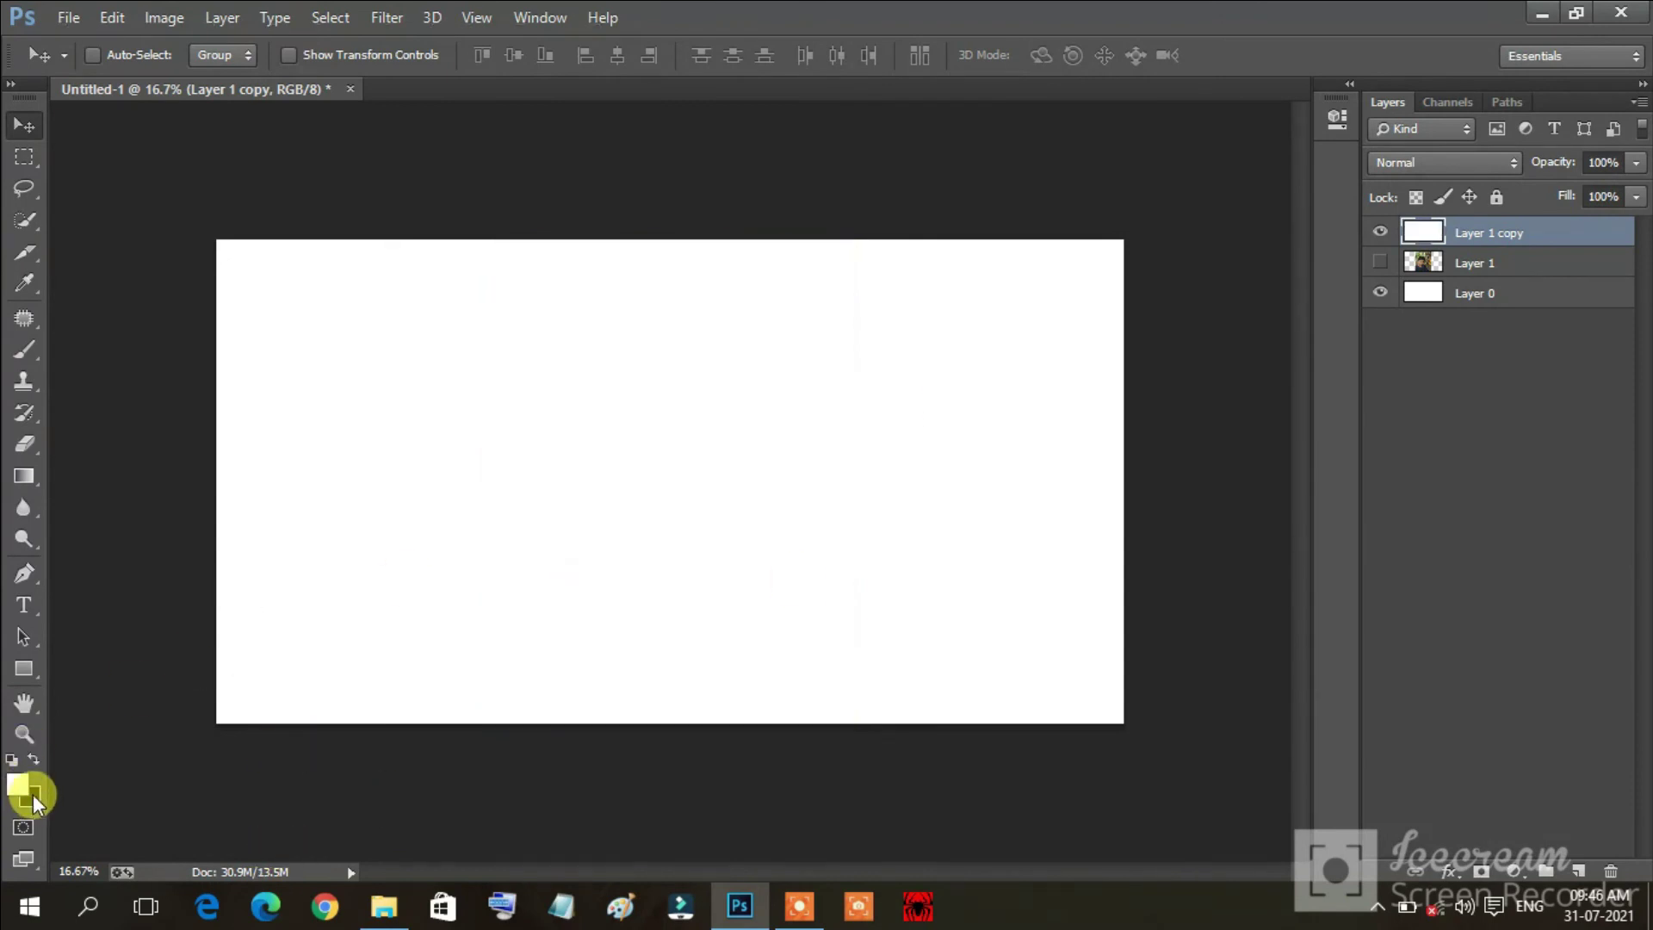
{"action": "key", "text": "ctrl+z"}
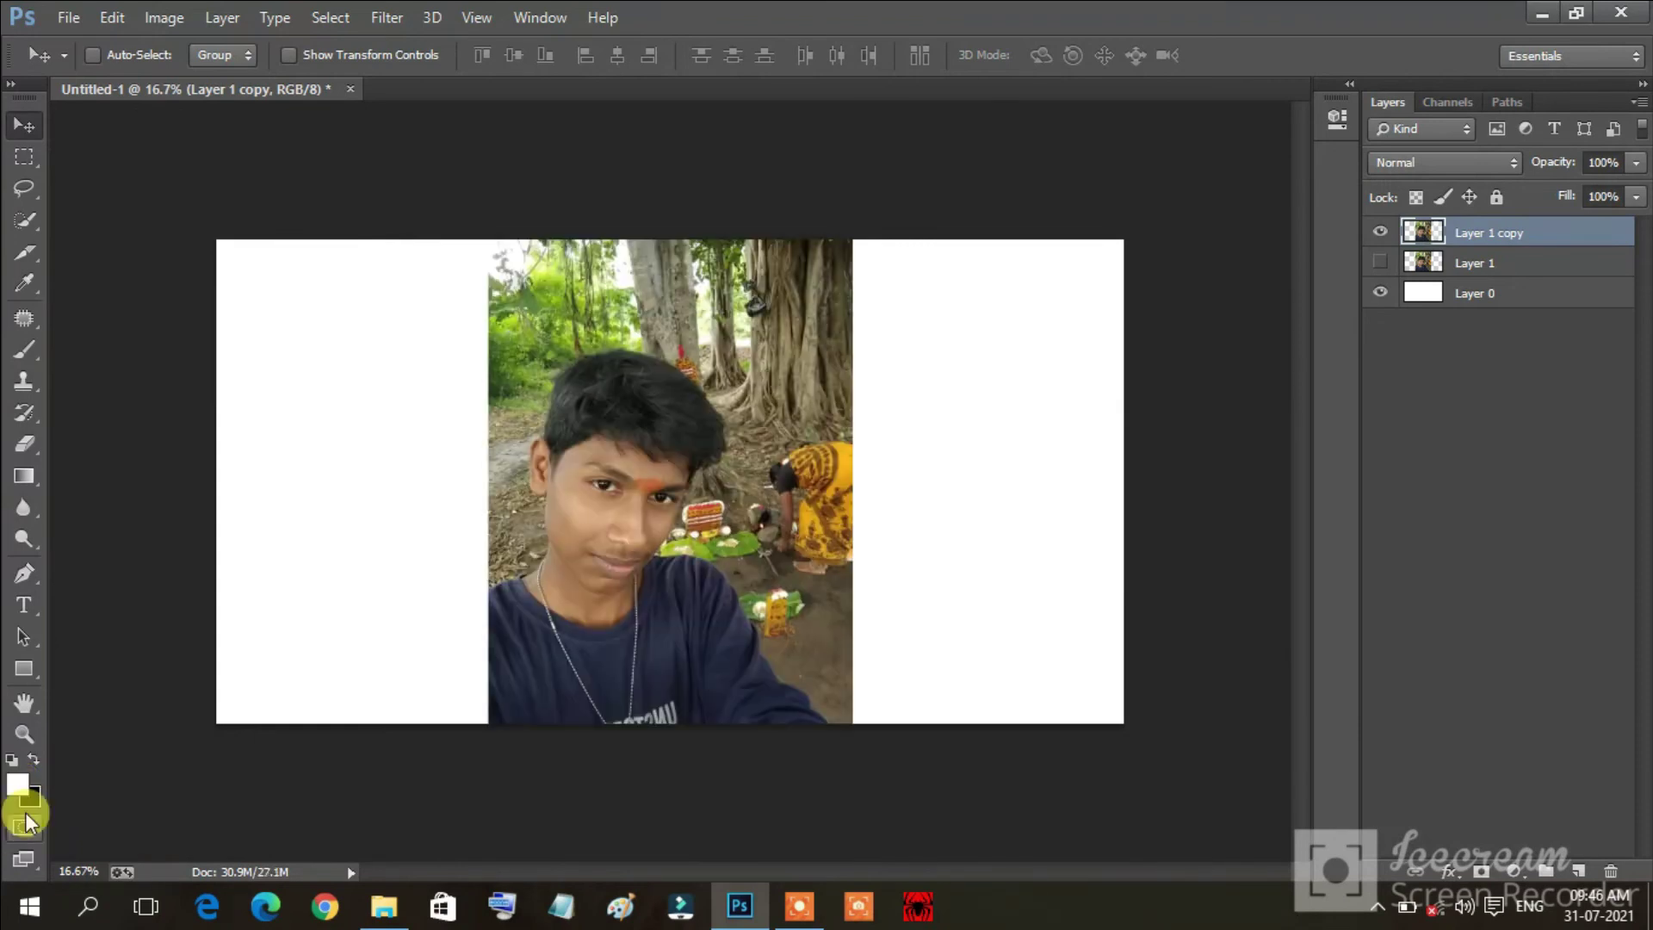
Set the foreground colour to pure red, test-fill Layer 1 copy with it, then undo the fill.
{"action": "left_click", "coordinate": [19, 788]}
{"action": "left_click_drag", "start_coordinate": [1141, 513], "coordinate": [1317, 323]}
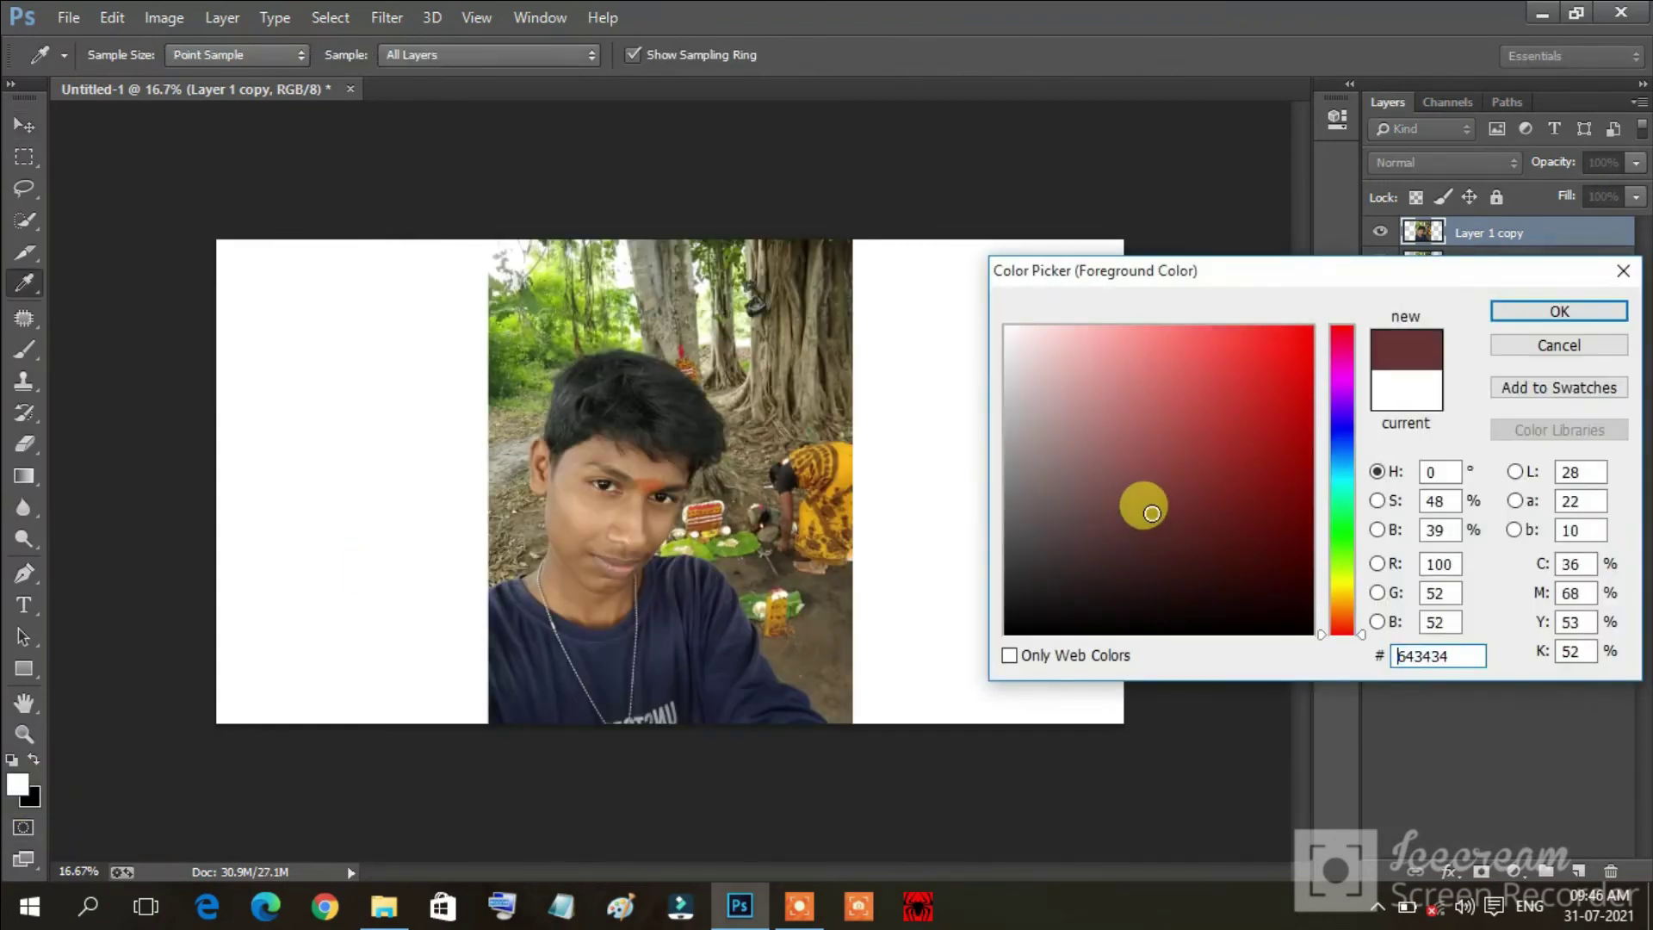
{"action": "left_click", "coordinate": [1585, 315]}
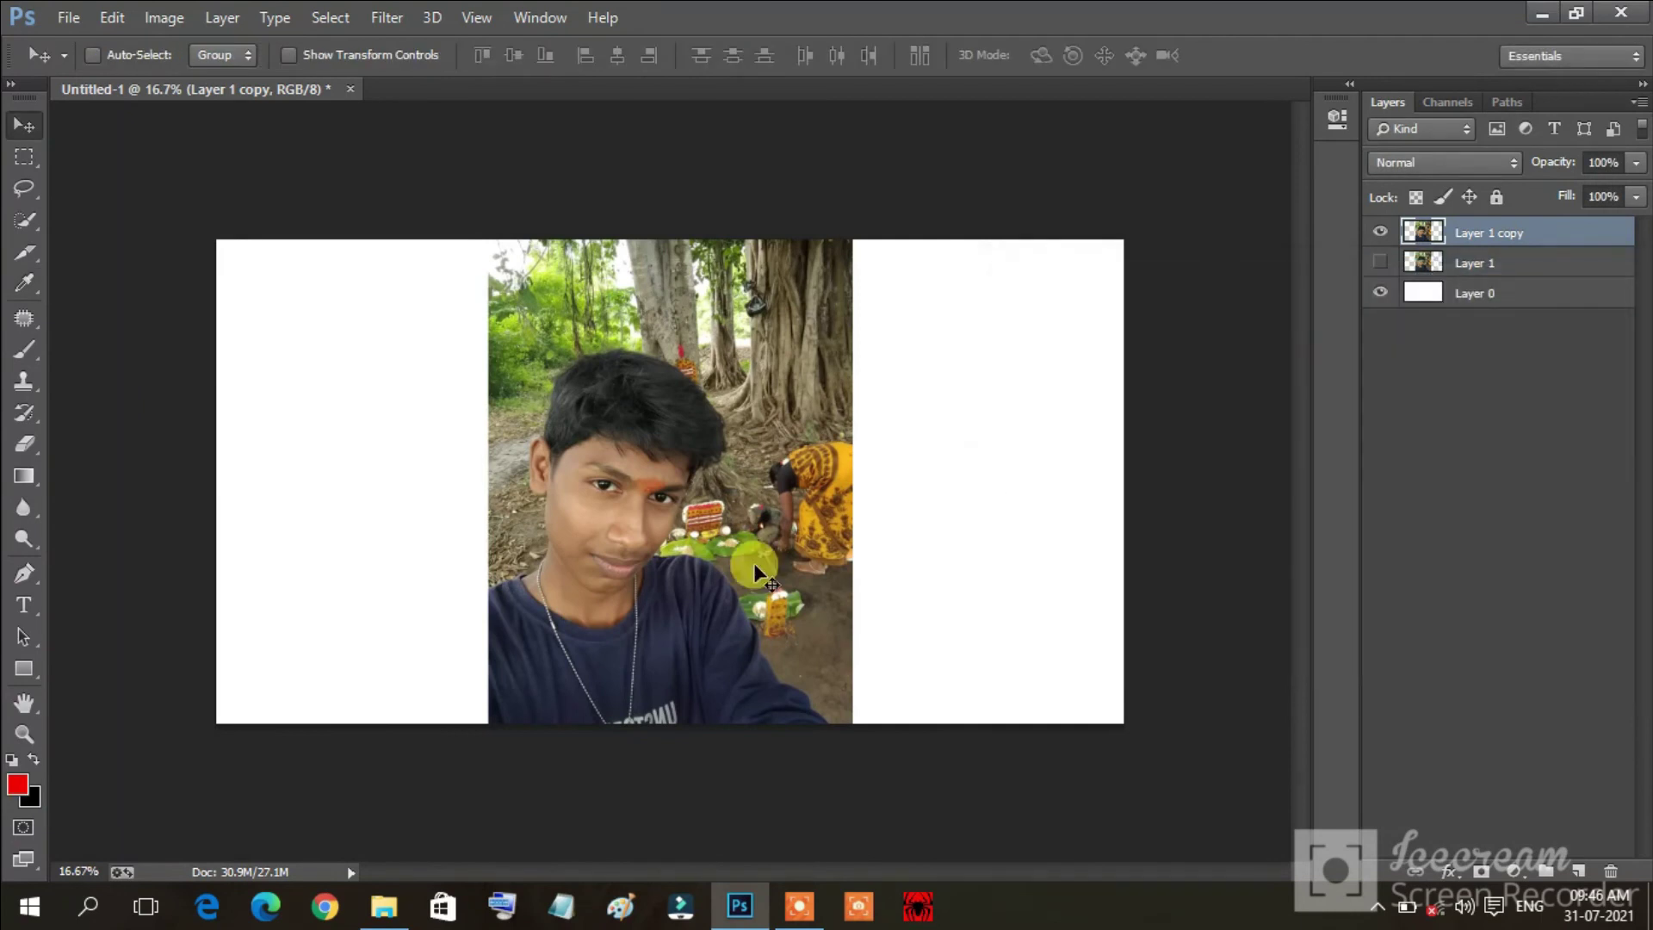
{"action": "key", "text": "alt+BackSpace"}
{"action": "left_click", "coordinate": [489, 535]}
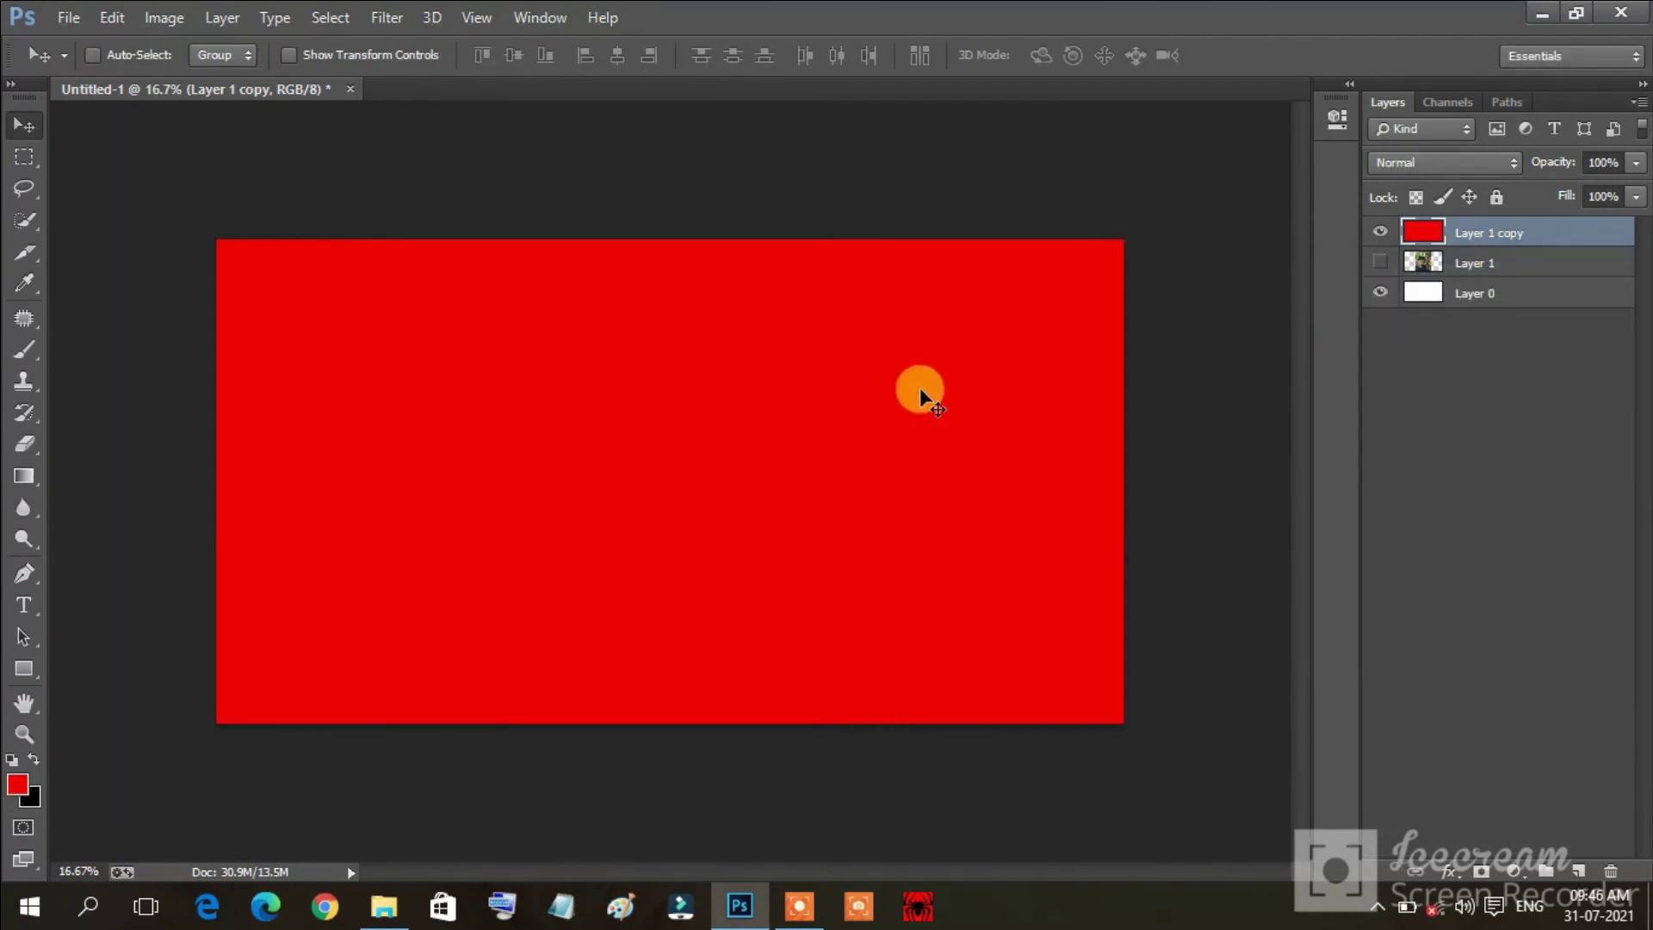
{"action": "key", "text": "ctrl+z"}
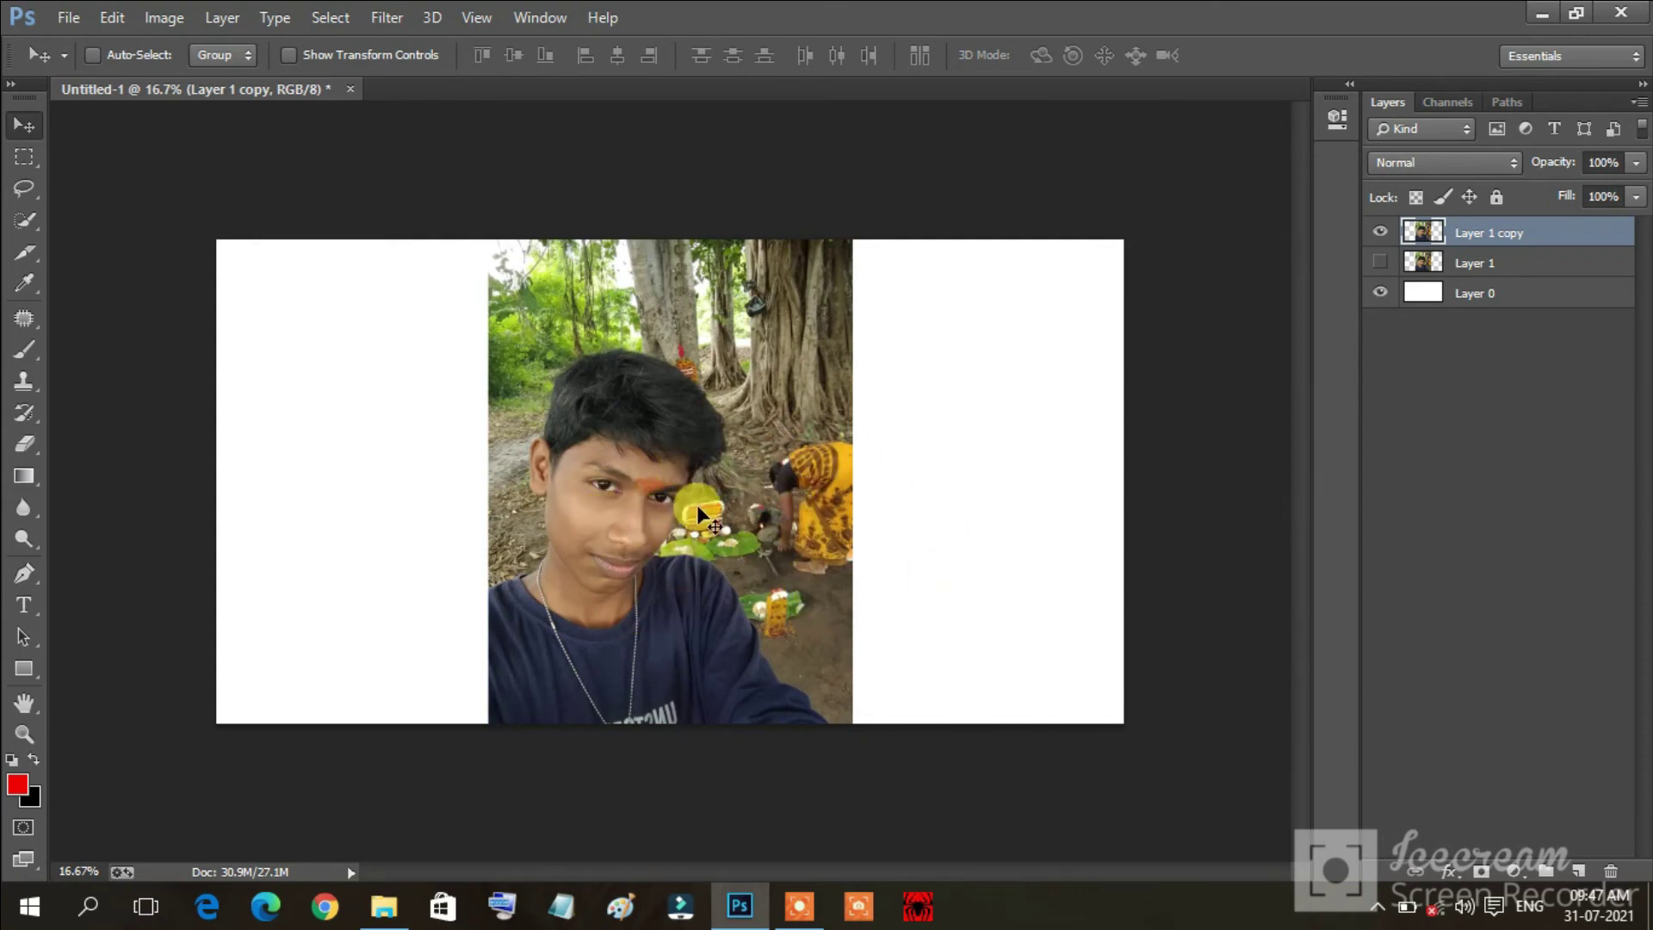
Select the whole canvas and cut the photo from Layer 1 copy, then undo to restore it.
{"action": "key", "text": "ctrl+a"}
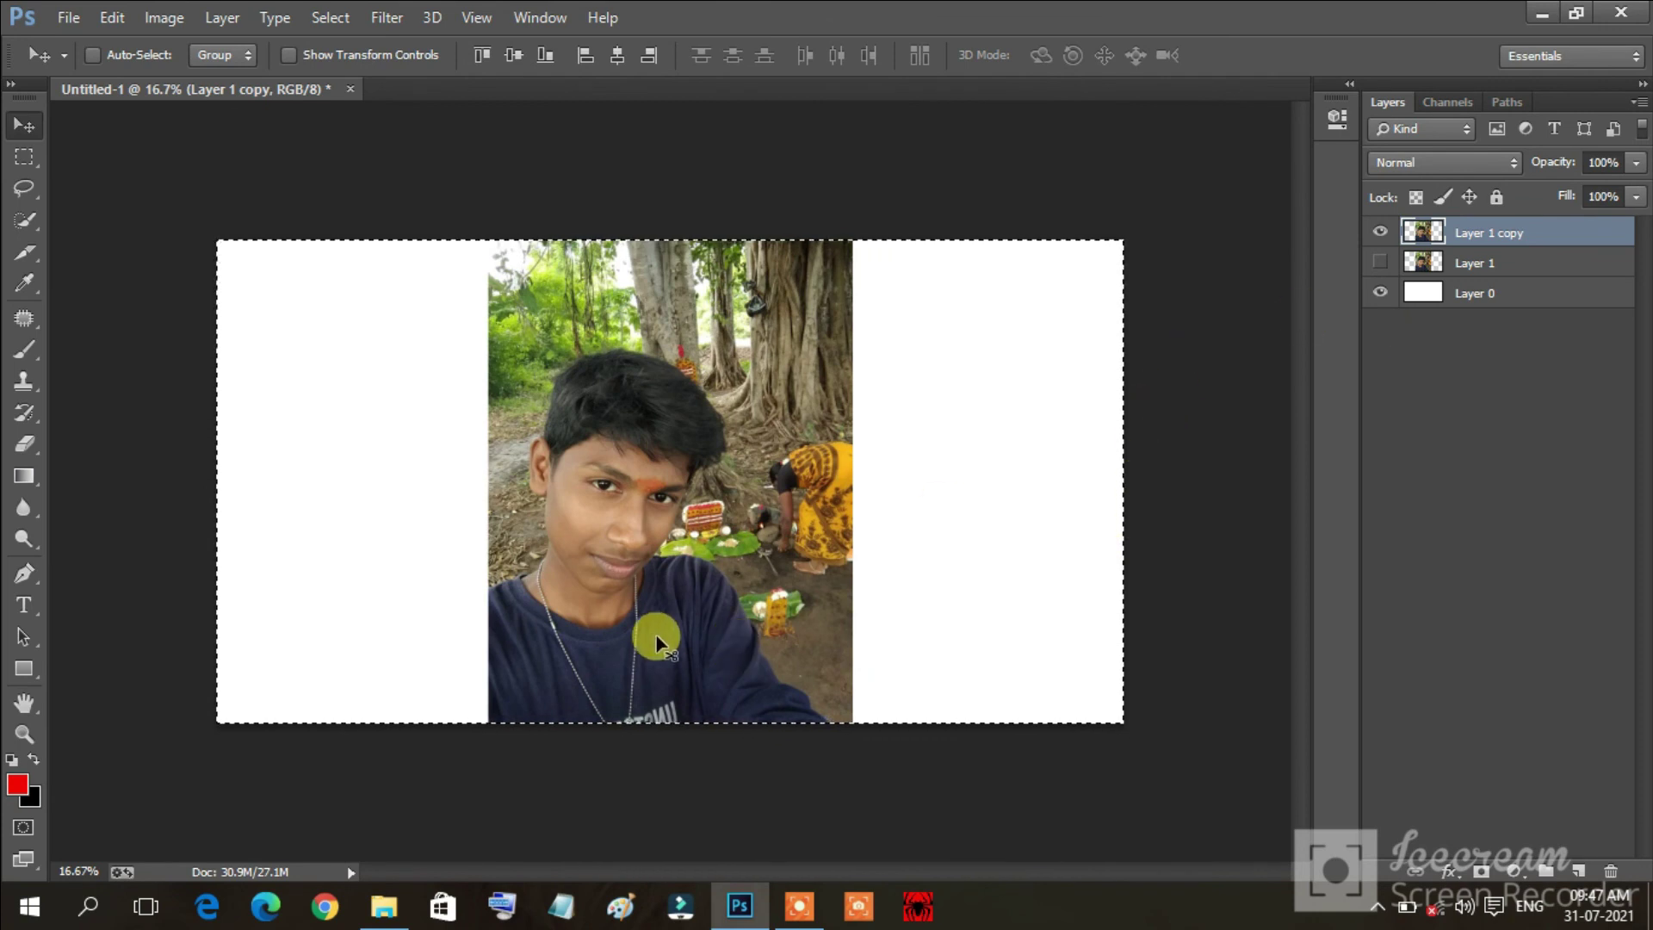
{"action": "key", "text": "ctrl+x"}
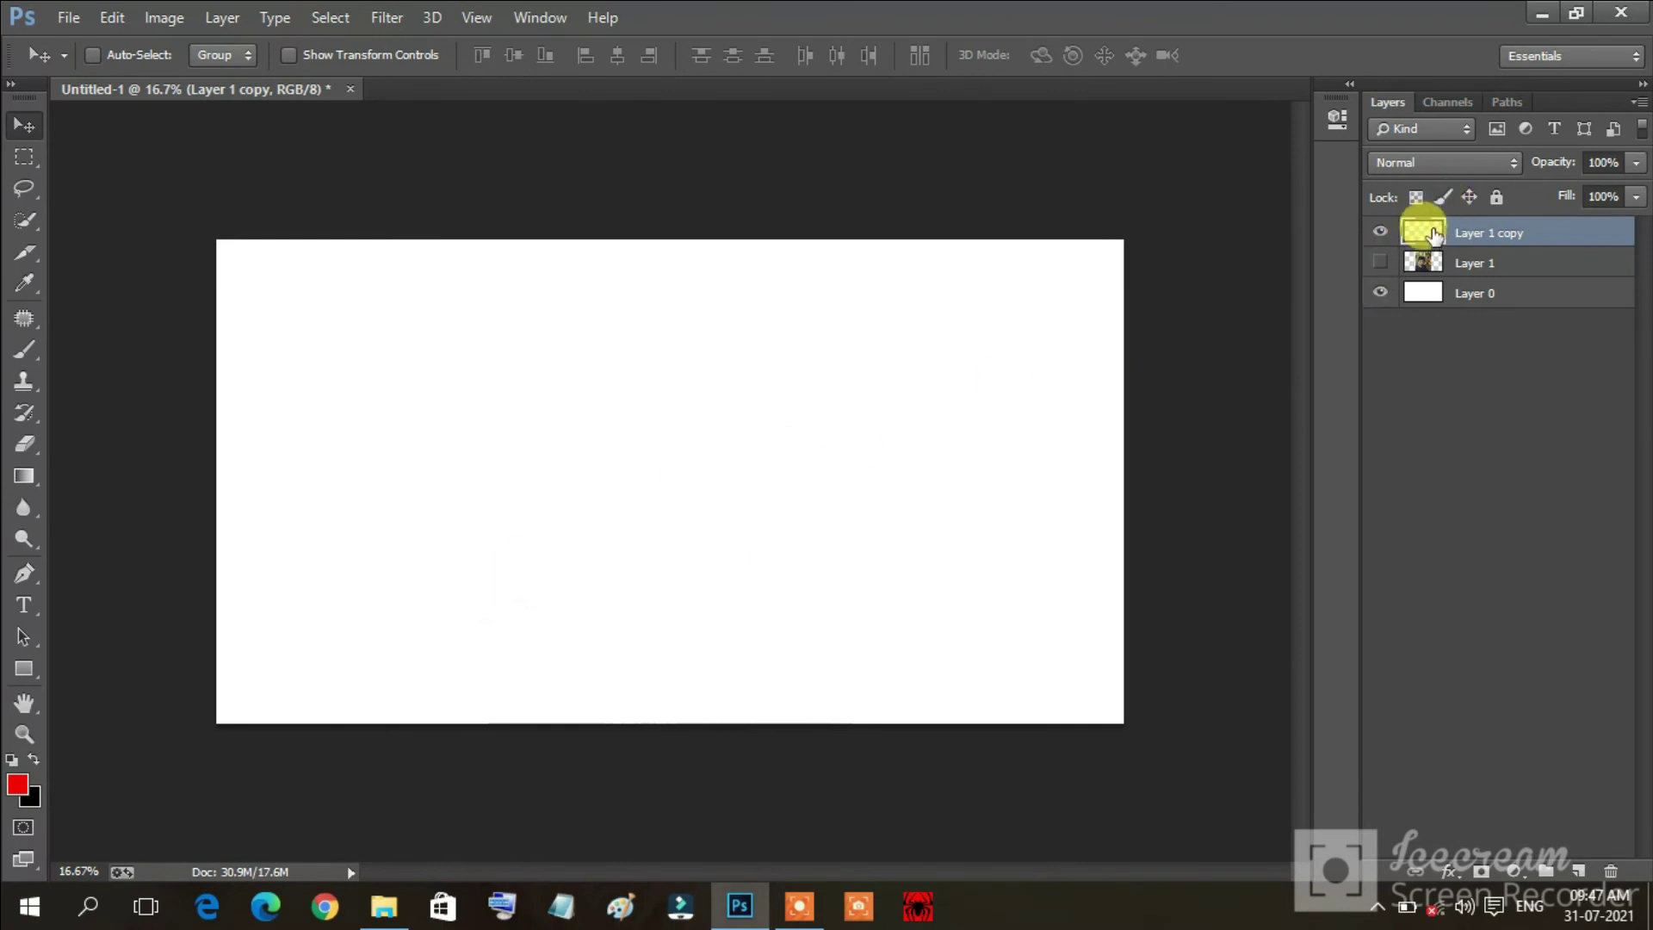
{"action": "key", "text": "ctrl+z"}
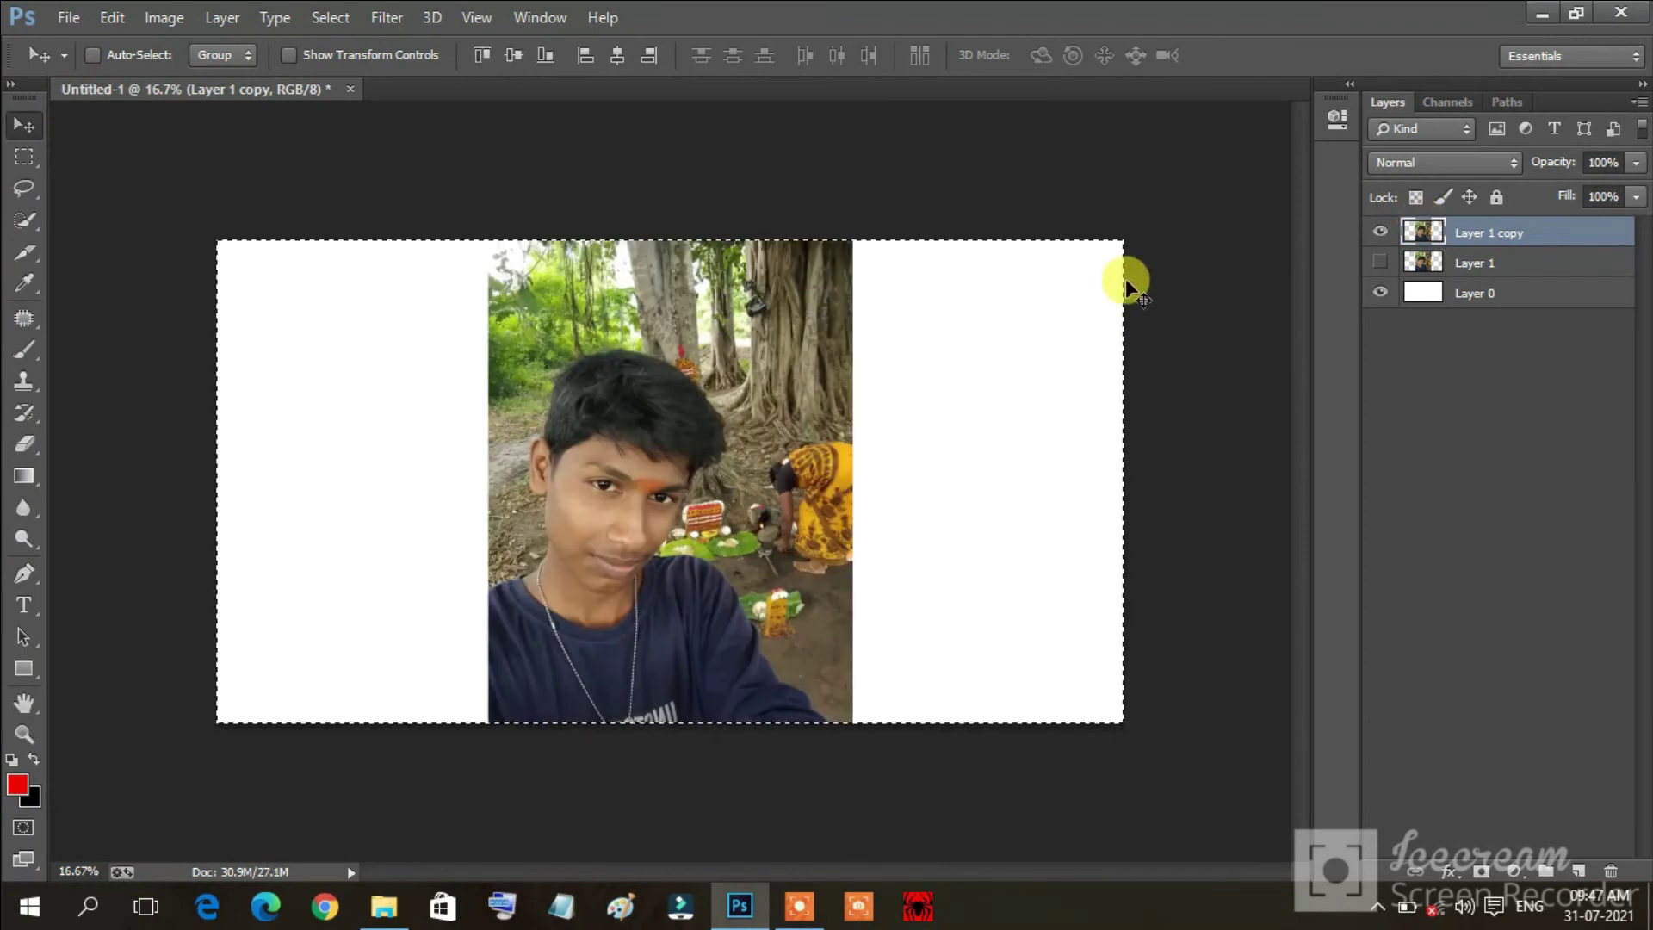